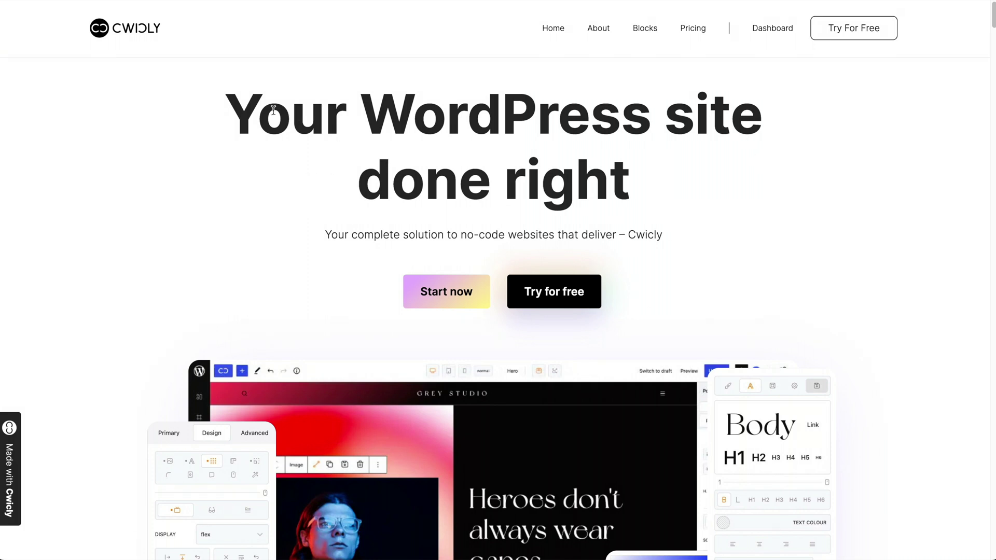
Capture a screenshot of the Cwicly home page's hero area with its heading, tagline and two buttons.
{"action": "left_click_drag", "start_coordinate": [258, 106], "coordinate": [625, 189]}
{"action": "left_click_drag", "start_coordinate": [418, 234], "coordinate": [544, 253]}
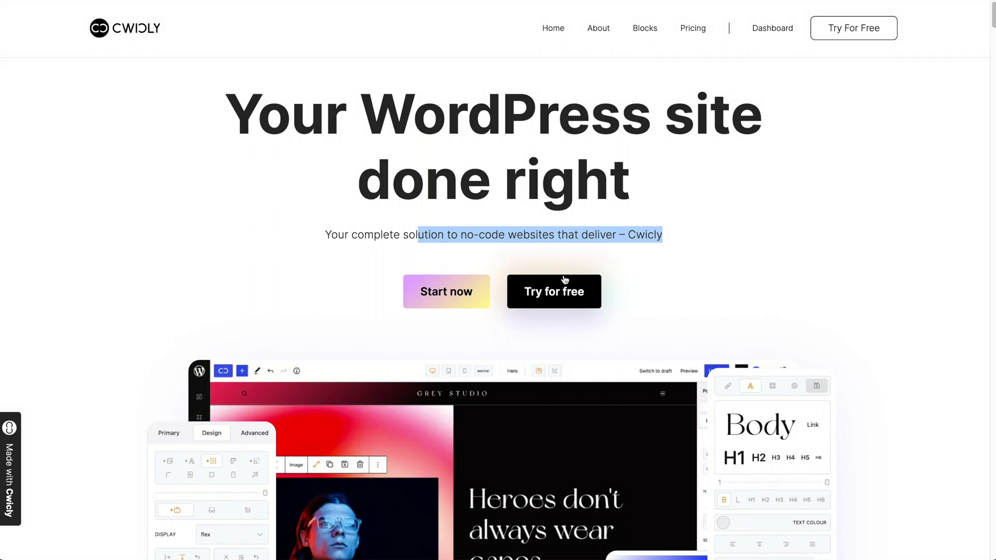
{"action": "key", "text": "super+shift+4"}
{"action": "left_click_drag", "start_coordinate": [8, 58], "coordinate": [987, 362]}
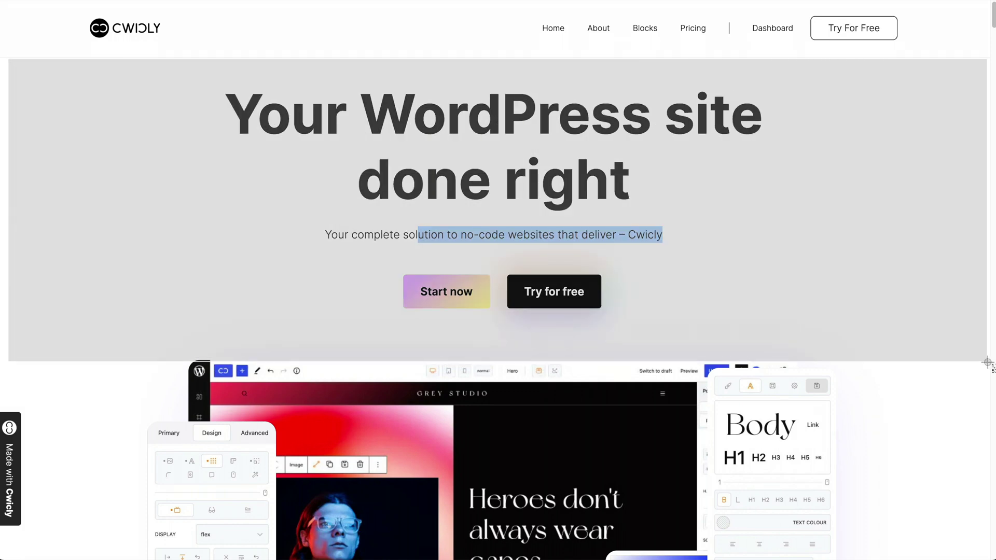
{"action": "left_click_drag", "start_coordinate": [987, 361], "coordinate": [987, 362]}
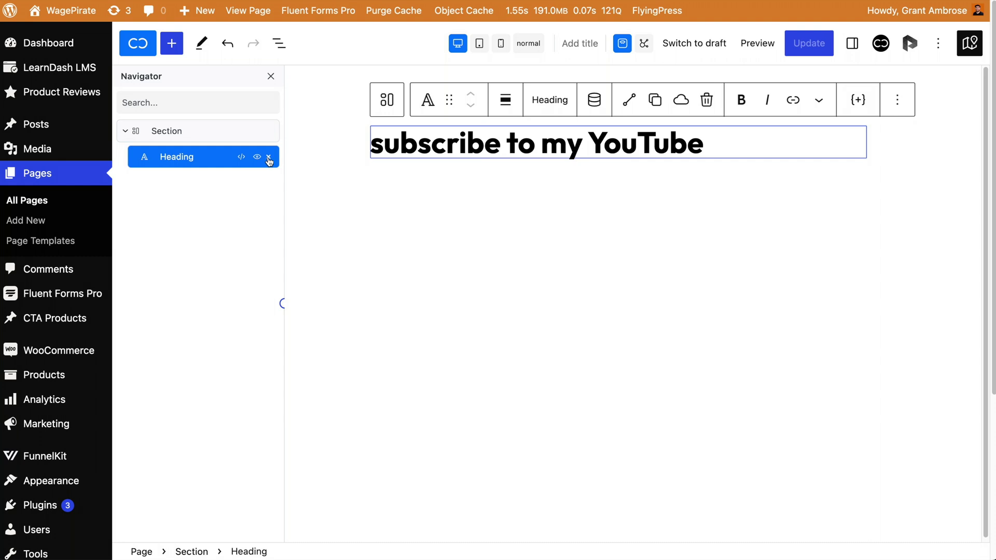
Delete the existing heading from the section in the WordPress page editor.
{"action": "left_click", "coordinate": [268, 157]}
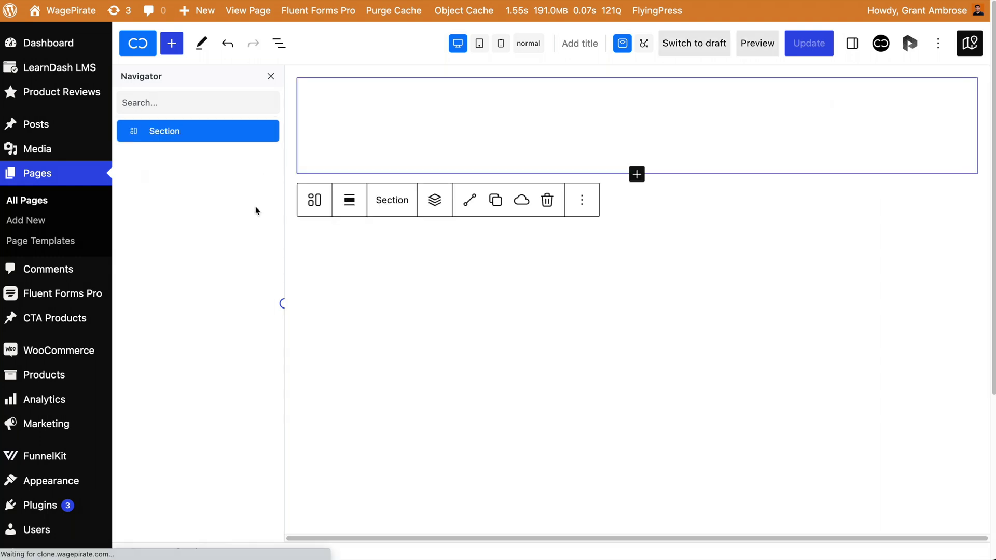
{"action": "key", "text": "Escape"}
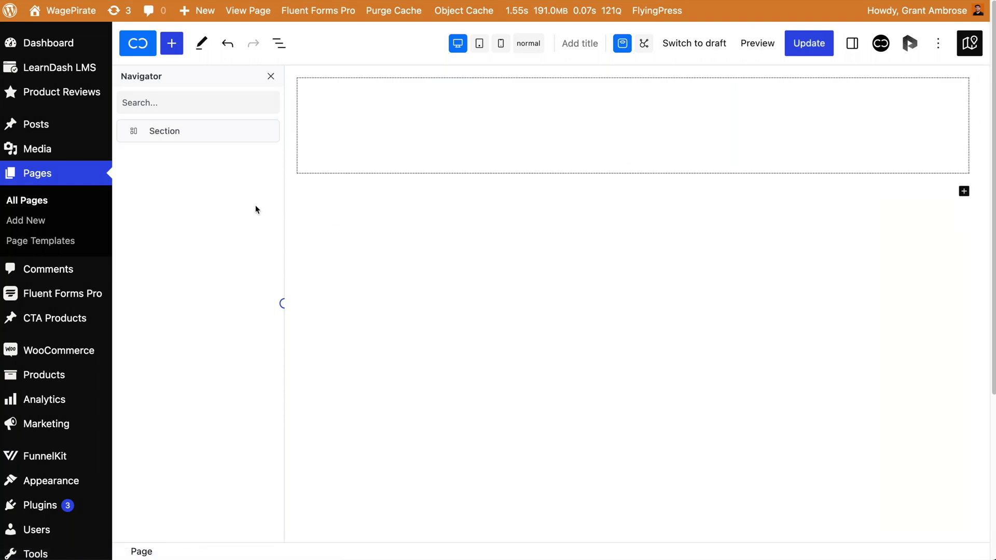
Give the empty section a solid background using the sand-light global colour.
{"action": "left_click", "coordinate": [196, 131]}
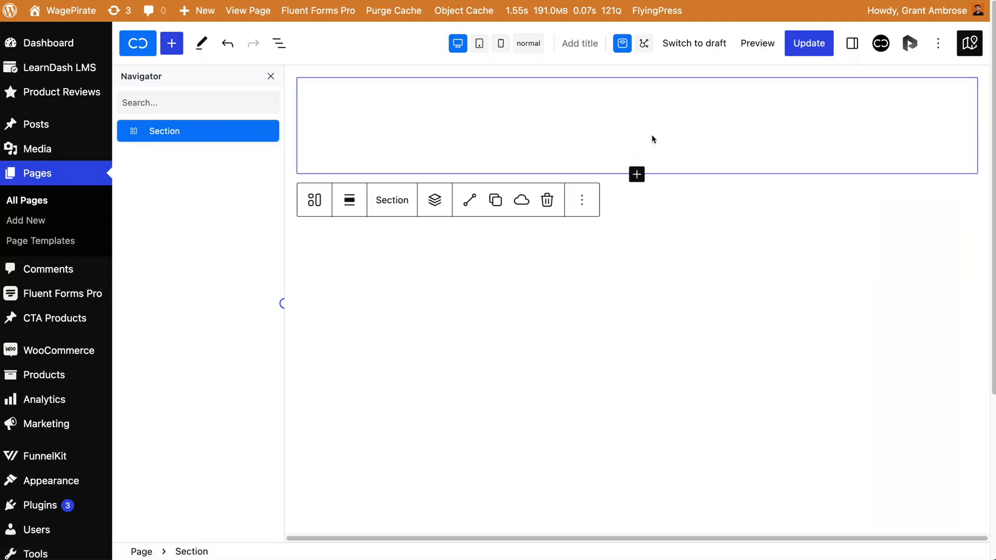
{"action": "left_click", "coordinate": [880, 43]}
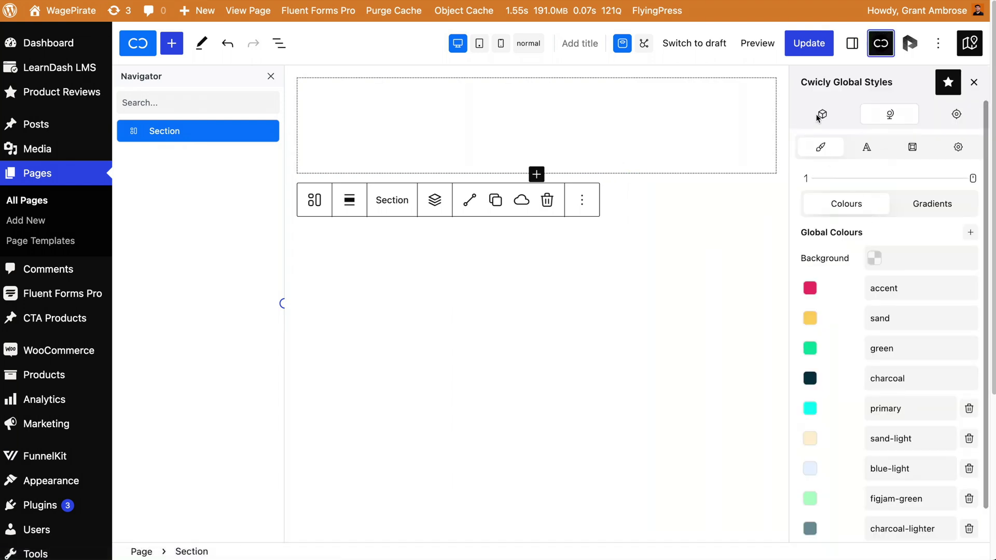
{"action": "left_click", "coordinate": [819, 115]}
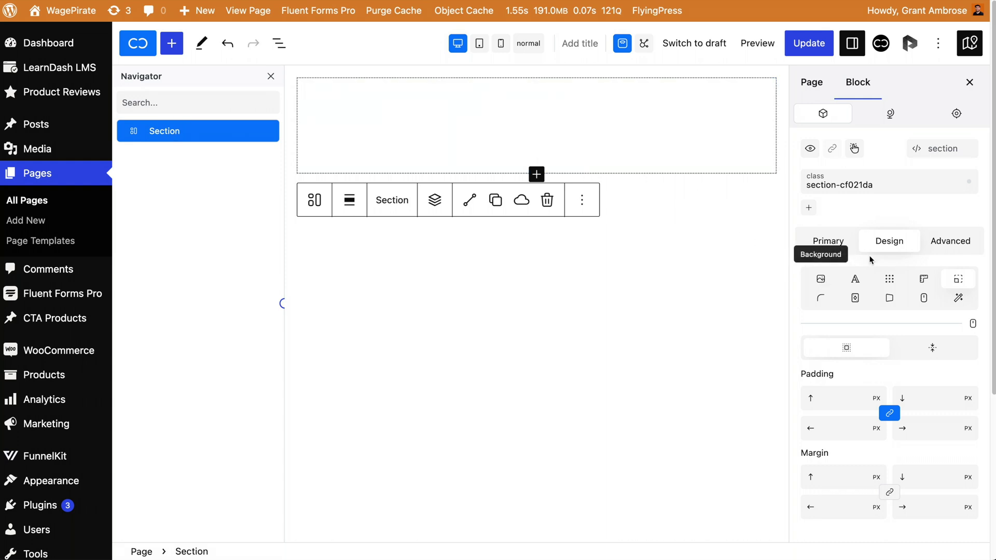
{"action": "left_click", "coordinate": [821, 279]}
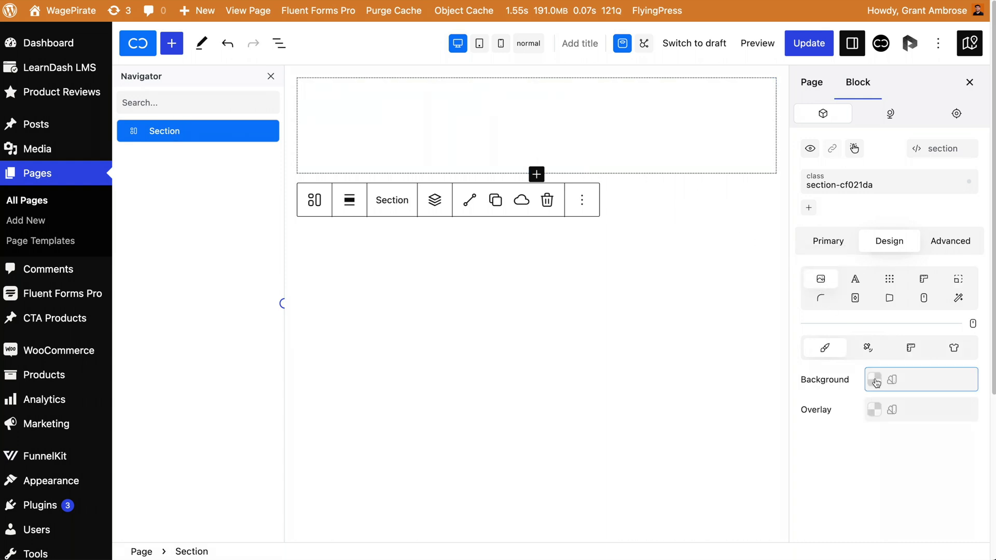
{"action": "left_click", "coordinate": [874, 380]}
{"action": "left_click", "coordinate": [827, 323]}
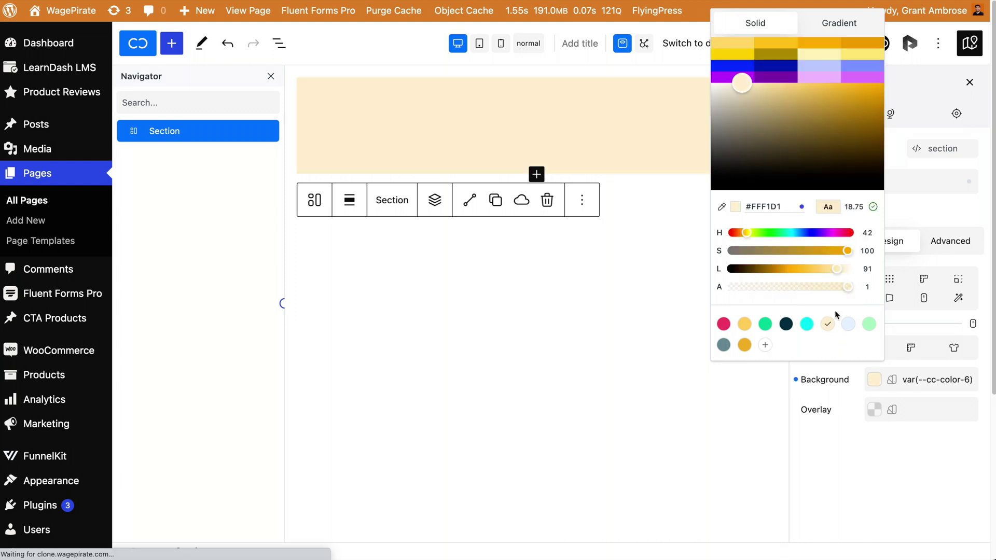
{"action": "left_click", "coordinate": [839, 472]}
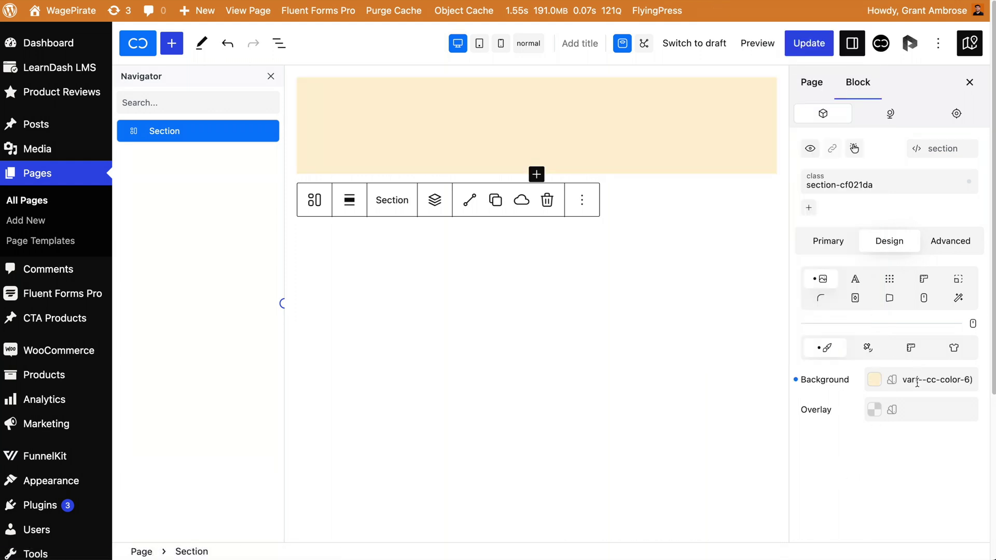
Add the heading "Your WordPress site done right" and below it the paragraph "Your complete solution to no-code websites that deliver – Cwicly" in the section.
{"action": "left_click", "coordinate": [435, 200]}
{"action": "type", "text": "head"}
{"action": "left_click", "coordinate": [430, 307]}
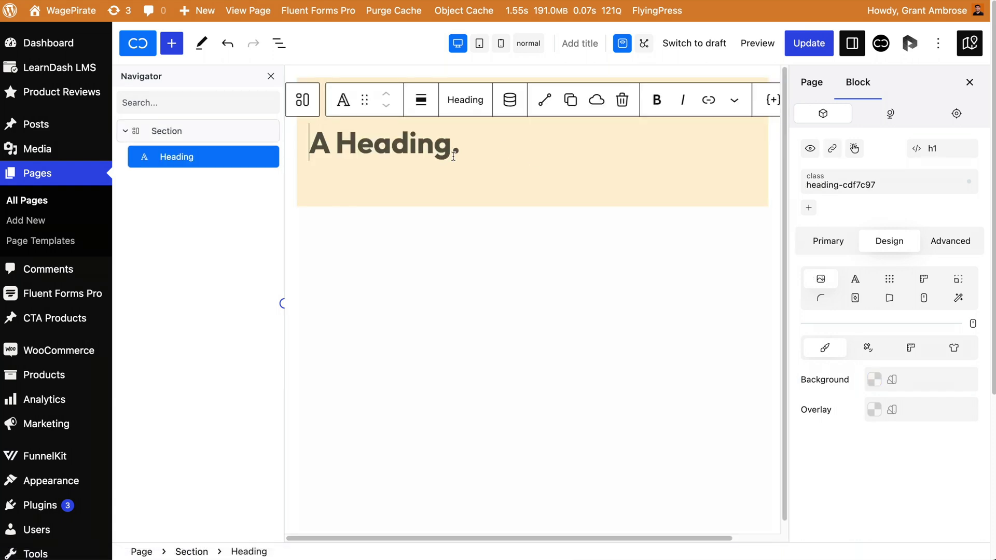
{"action": "triple_click", "coordinate": [363, 137]}
{"action": "type", "text": "Your WordPress site done right"}
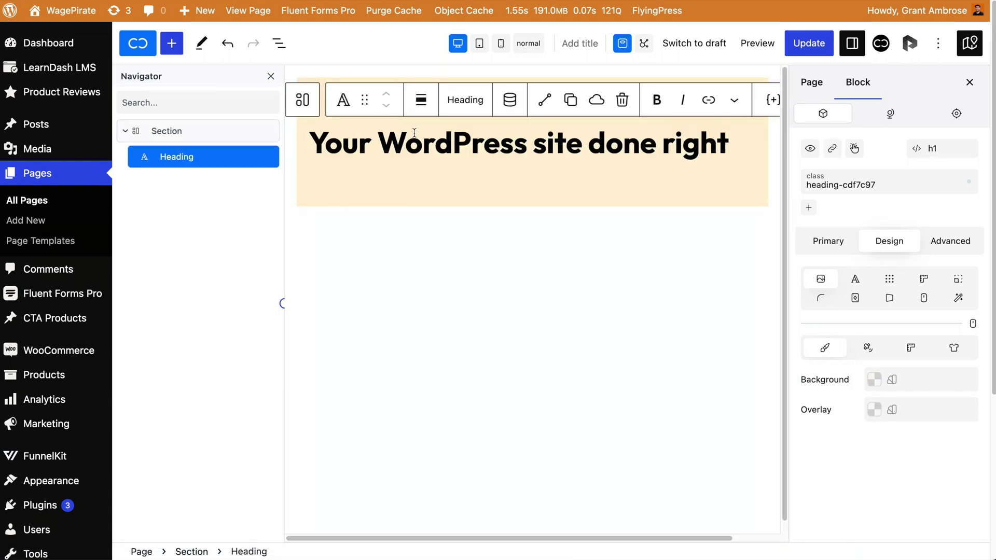
{"action": "key", "text": "Return"}
{"action": "type", "text": "Your complete solution to no-code websites that deliver – Cwicly"}
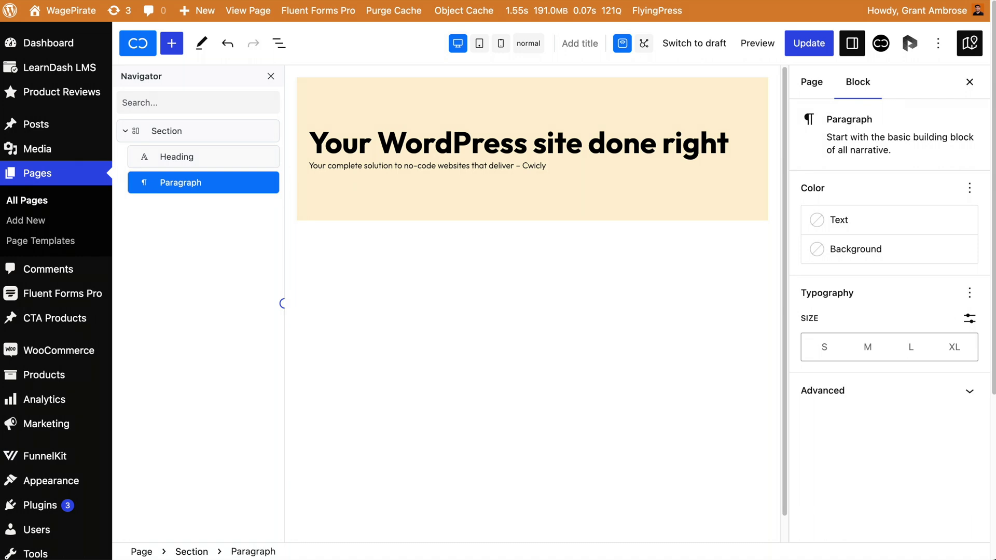
Insert a Div into the section below the paragraph.
{"action": "right_click", "coordinate": [209, 131]}
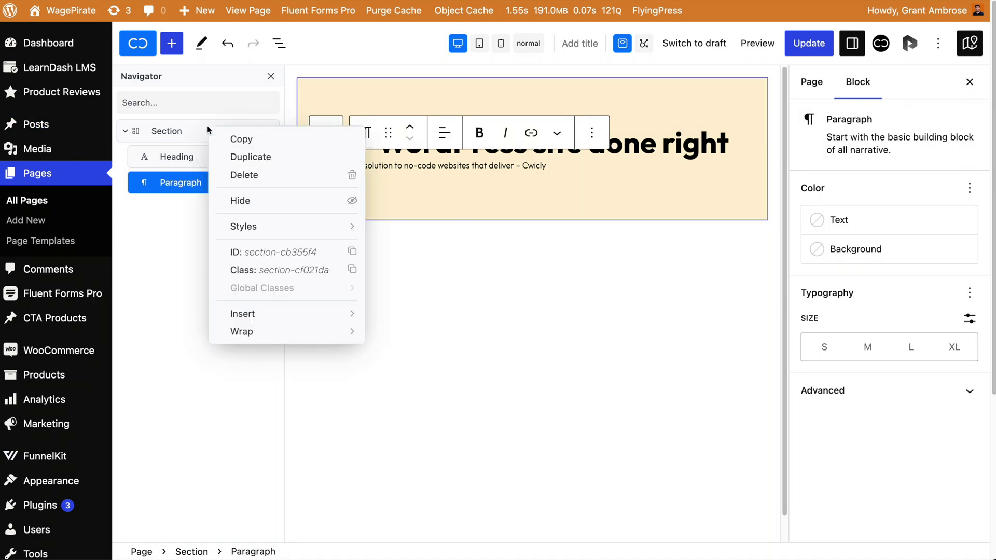
{"action": "mouse_move", "coordinate": [263, 315]}
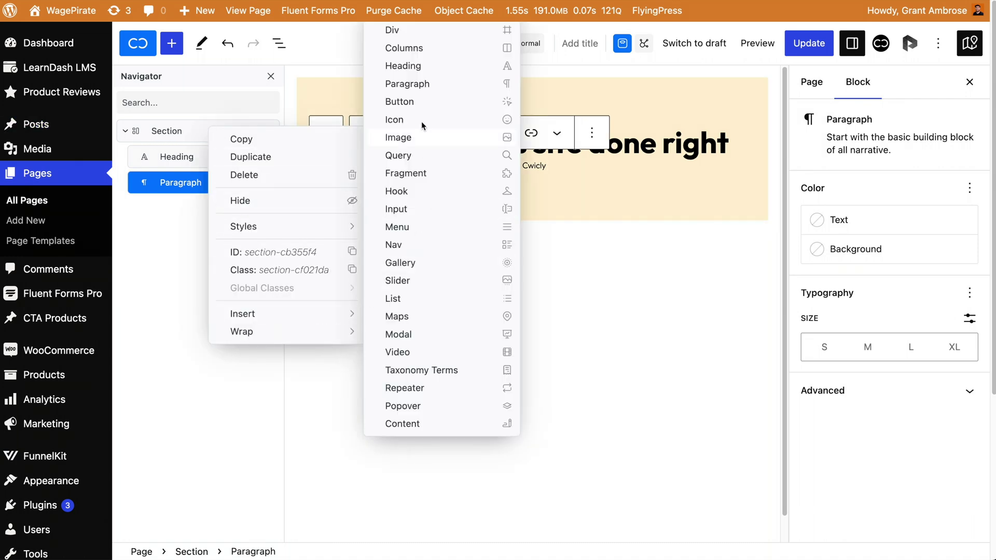
{"action": "left_click", "coordinate": [406, 31]}
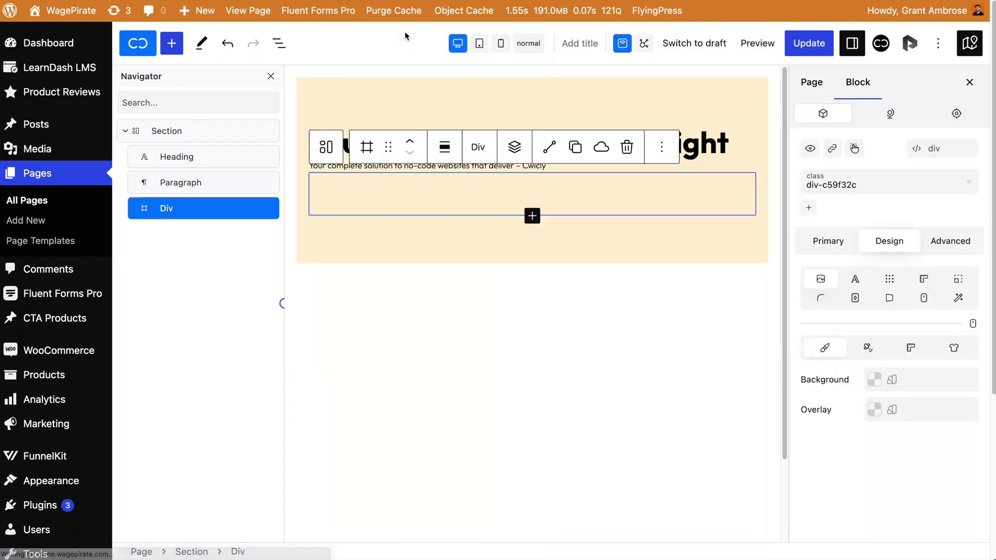
Insert a button labelled "Start Now" inside the Div.
{"action": "right_click", "coordinate": [188, 209]}
{"action": "mouse_move", "coordinate": [237, 402]}
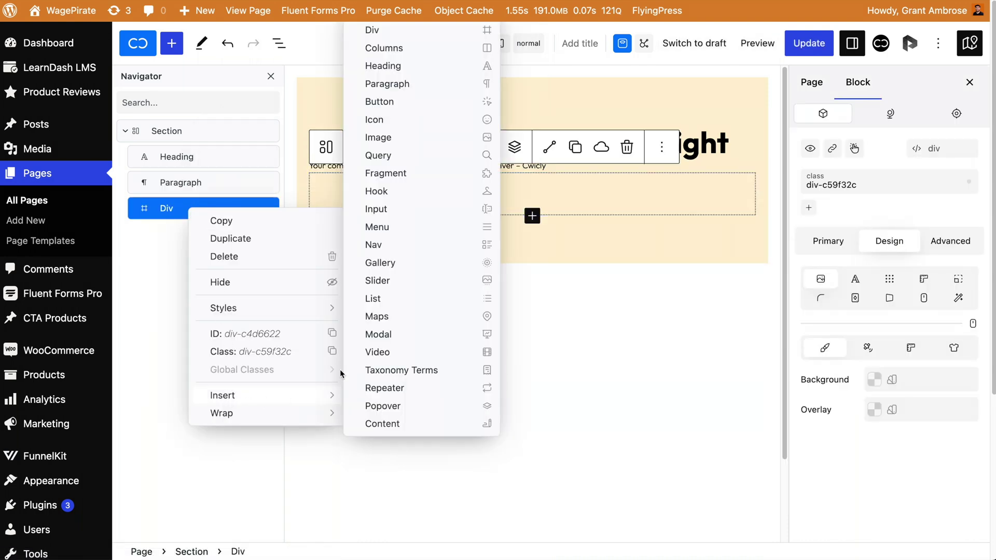
{"action": "left_click", "coordinate": [371, 105]}
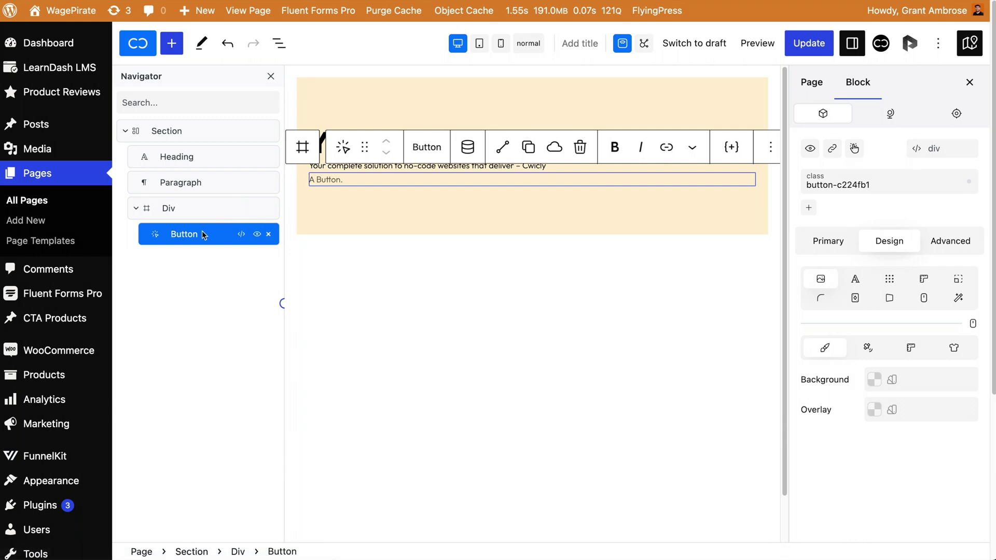
{"action": "type", "text": "Start Now"}
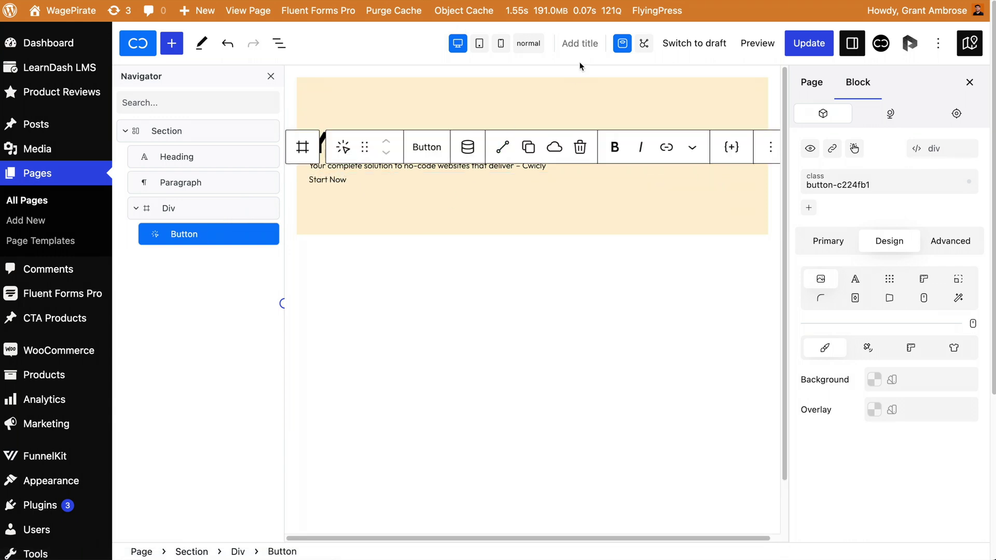
{"action": "left_click", "coordinate": [628, 50]}
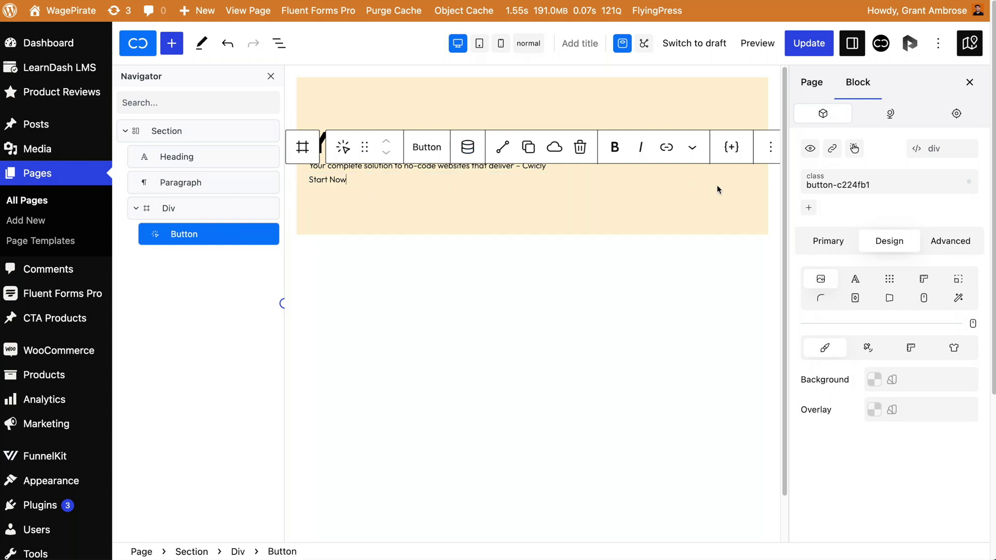
Apply the global class btn to the Start Now button.
{"action": "left_click", "coordinate": [810, 209]}
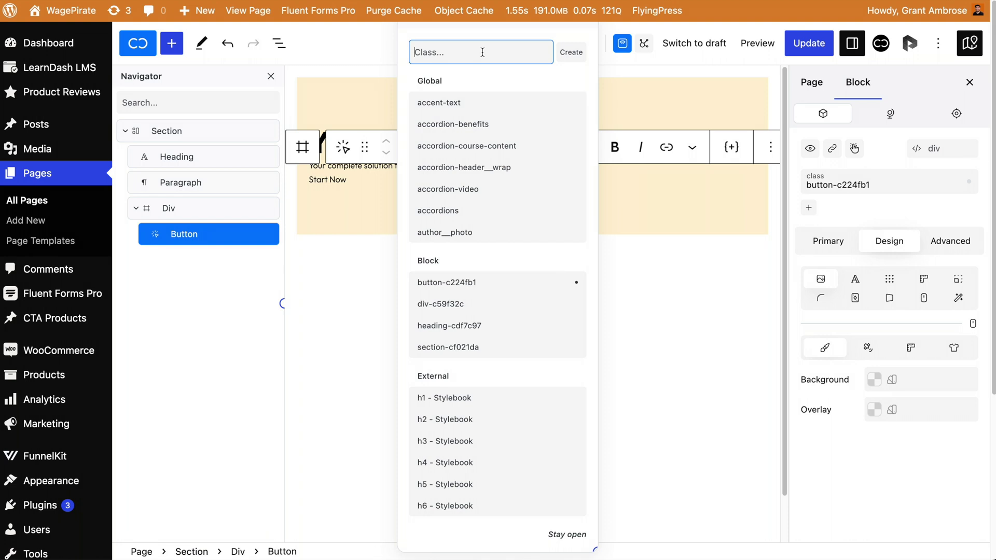
{"action": "type", "text": "btn"}
{"action": "key", "text": "Down"}
{"action": "key", "text": "Down"}
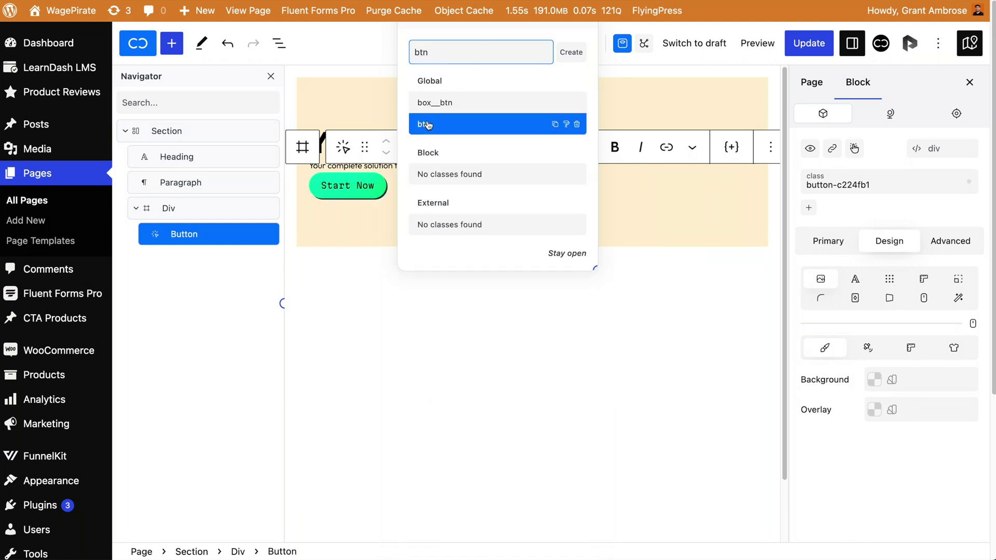
{"action": "key", "text": "Return"}
Duplicate the Start Now button and relabel the copy "Try for Free".
{"action": "right_click", "coordinate": [216, 243]}
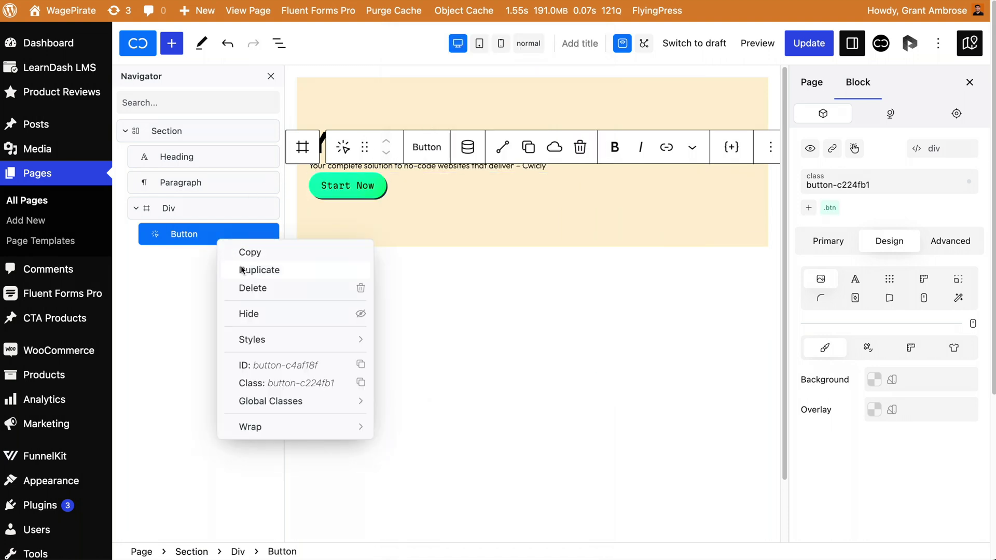
{"action": "left_click", "coordinate": [241, 267]}
{"action": "triple_click", "coordinate": [347, 211]}
{"action": "type", "text": "Try"}
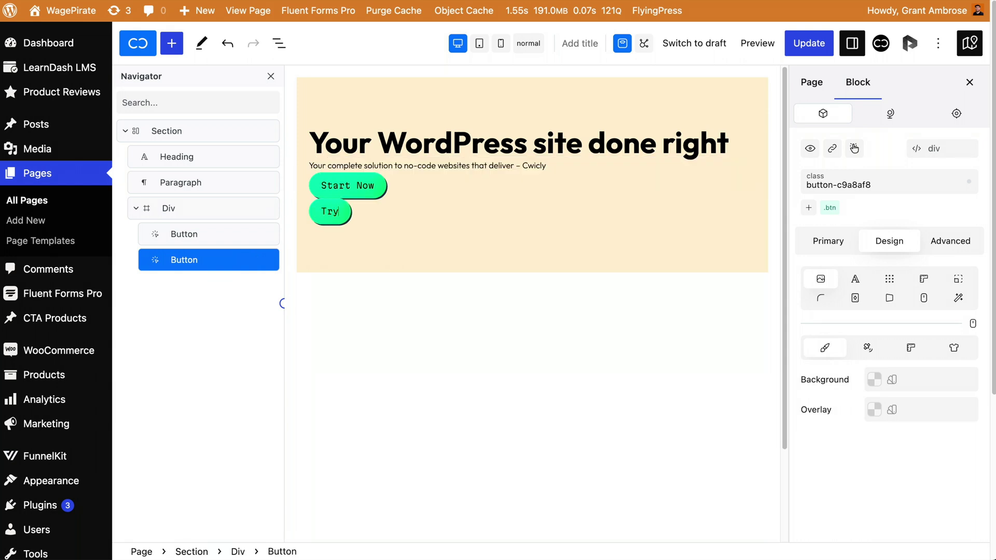
{"action": "type", "text": " for Free"}
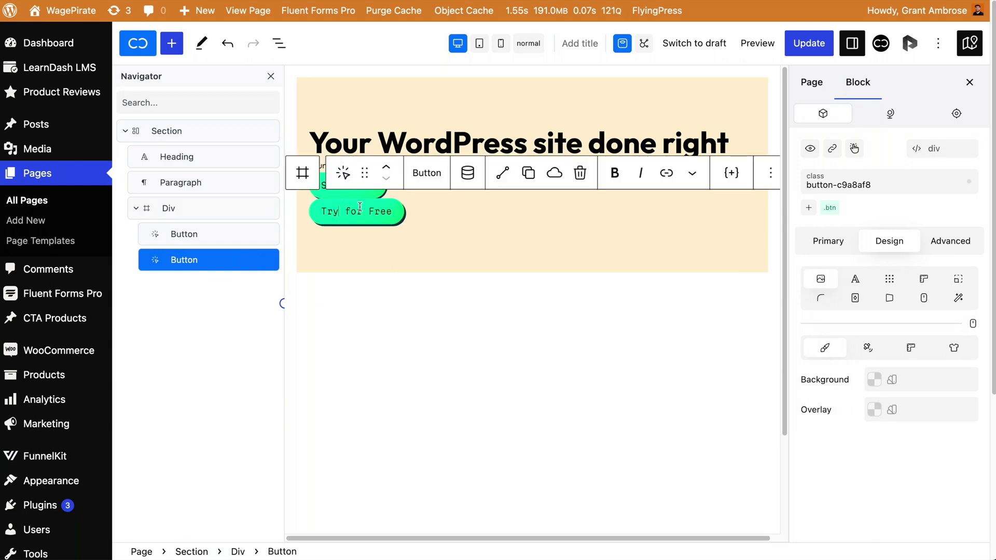
Set the Div holding the buttons to a flex row layout with align and justify both centred.
{"action": "left_click", "coordinate": [188, 208]}
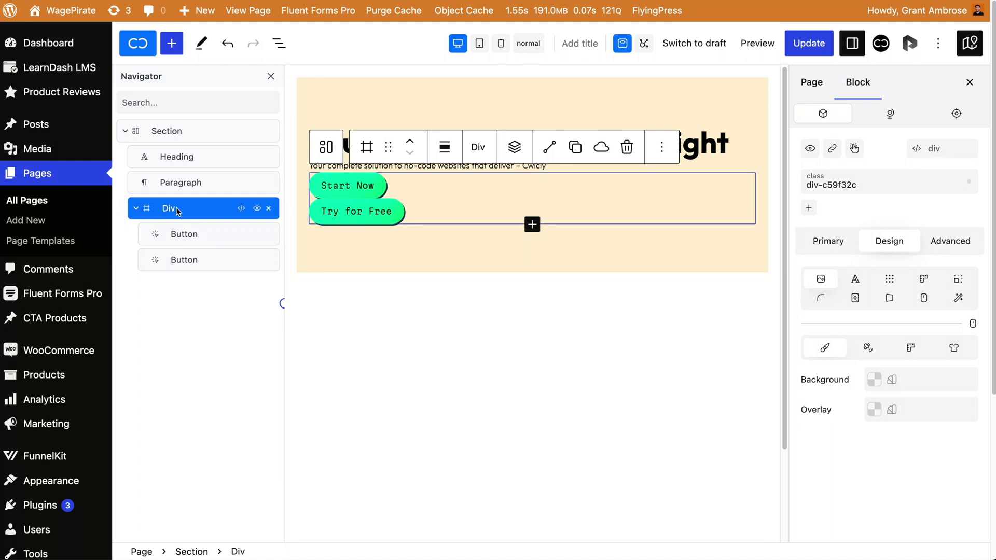
{"action": "left_click", "coordinate": [889, 275]}
{"action": "left_click", "coordinate": [821, 379]}
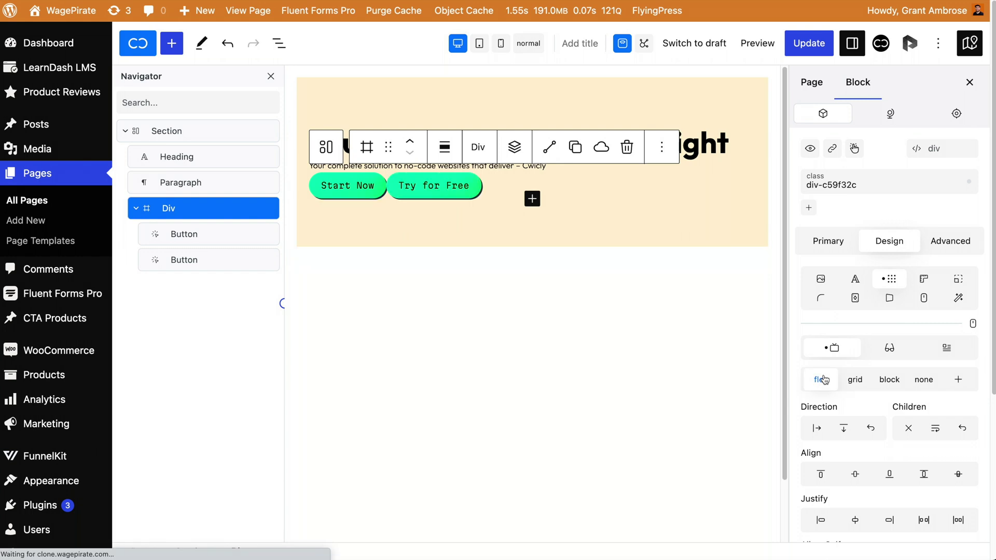
{"action": "left_click", "coordinate": [816, 428]}
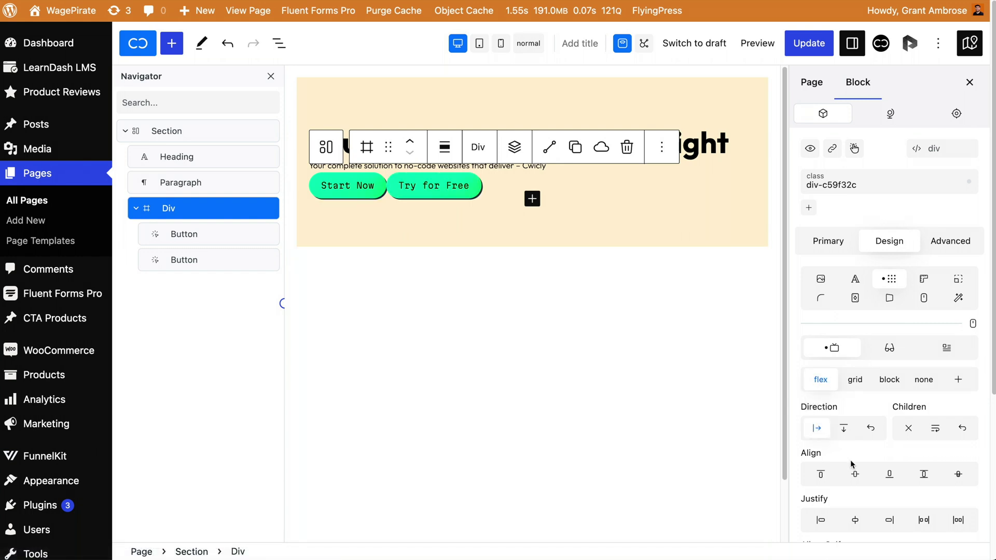
{"action": "left_click", "coordinate": [855, 476]}
{"action": "left_click", "coordinate": [855, 519]}
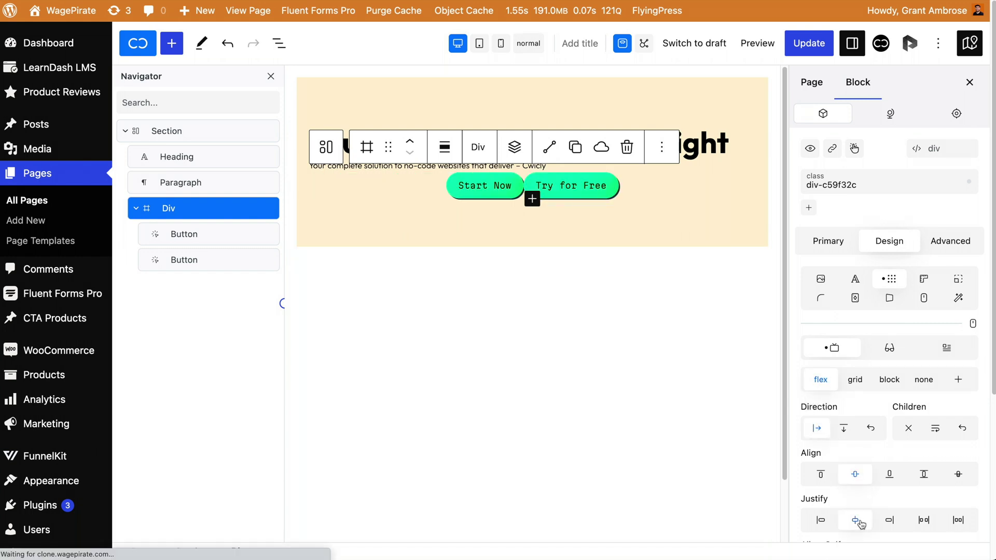
Set the section to a flex column layout with its items aligned to the centre.
{"action": "left_click", "coordinate": [178, 136]}
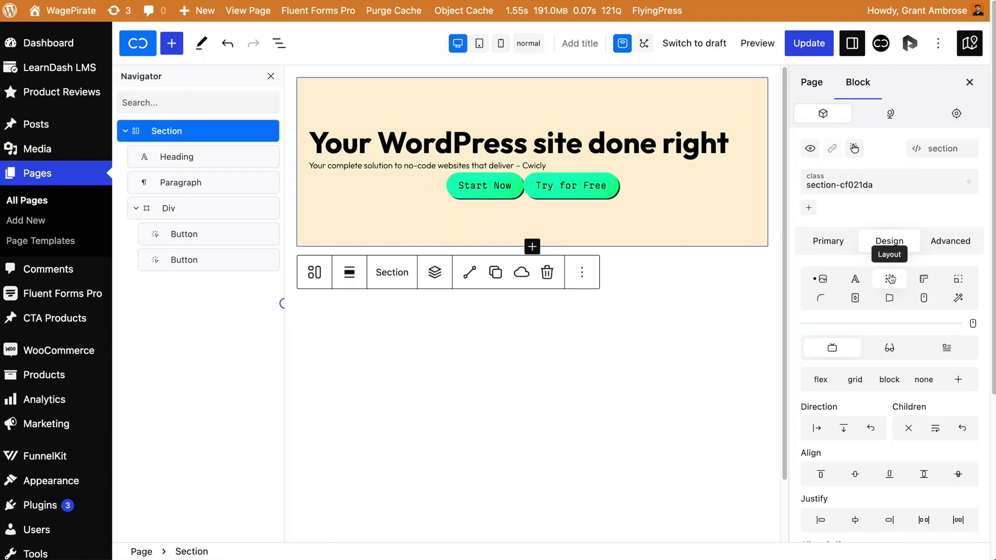
{"action": "left_click", "coordinate": [820, 381]}
{"action": "left_click", "coordinate": [844, 430]}
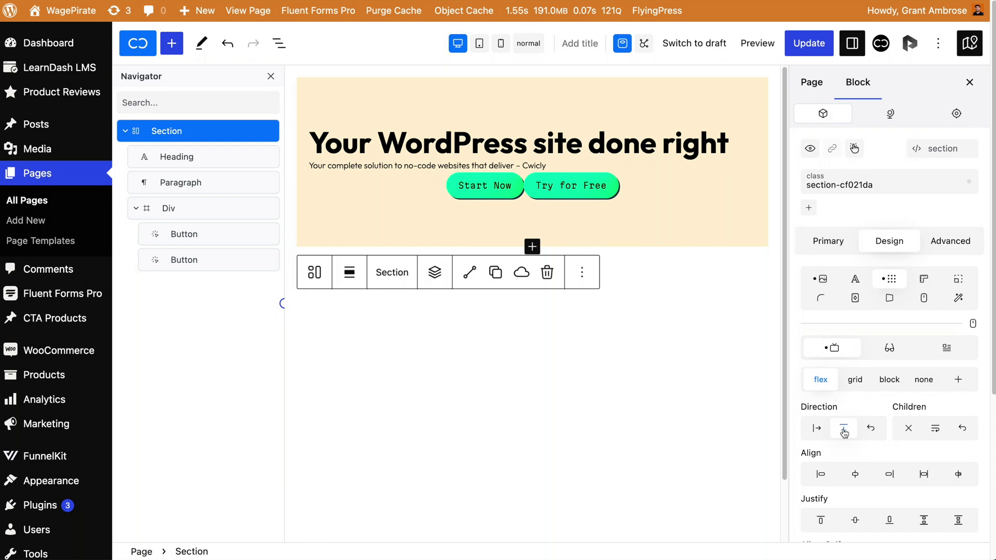
{"action": "left_click", "coordinate": [855, 476]}
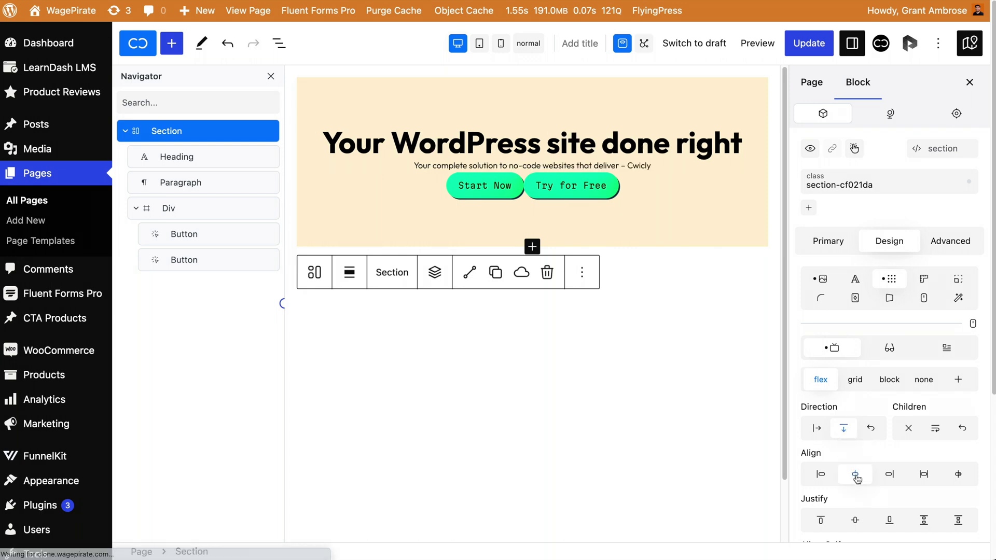
Set the column gap of the buttons' Div to var(--size-m).
{"action": "scroll", "coordinate": [857, 480], "scroll_direction": "down", "scroll_amount": 3}
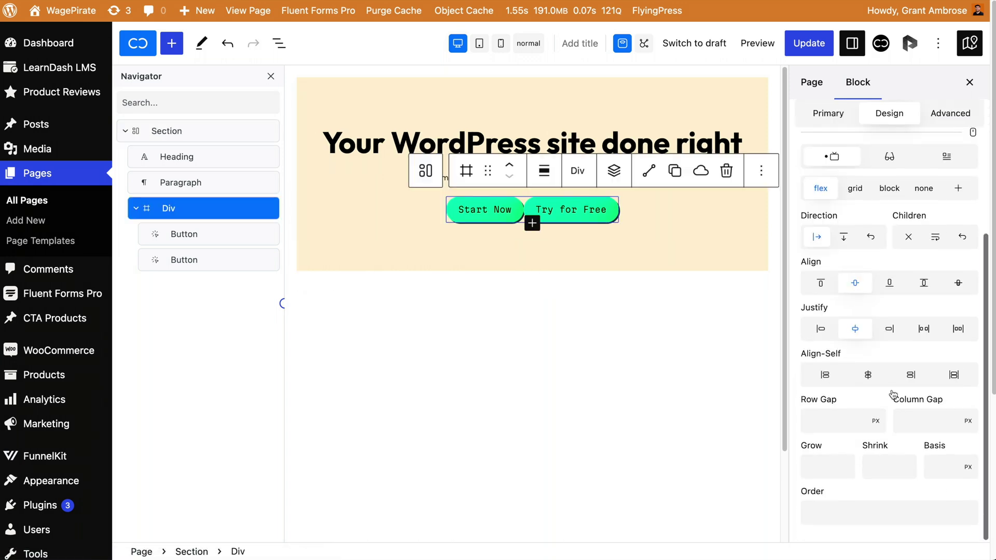
{"action": "left_click", "coordinate": [910, 417]}
{"action": "type", "text": "var(--size-m)"}
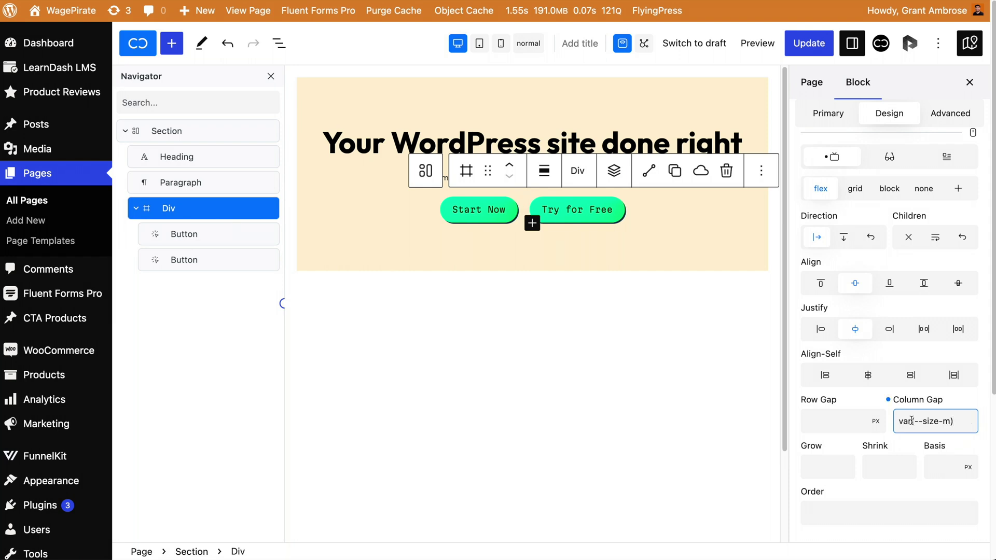
Set the row gap of the buttons' Div to var(--size-m) and update the page.
{"action": "left_click", "coordinate": [816, 420]}
{"action": "type", "text": "var(--size-m)"}
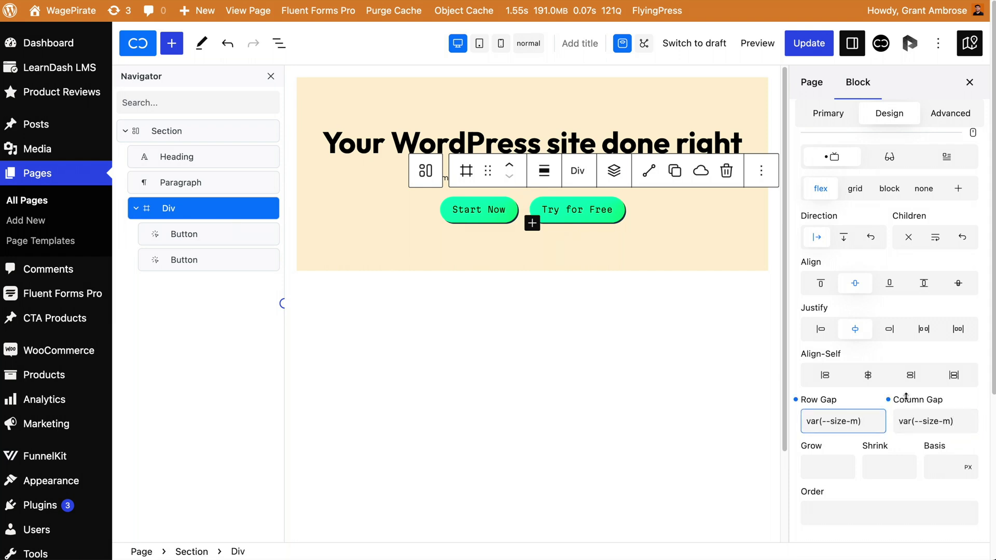
{"action": "left_click", "coordinate": [809, 44]}
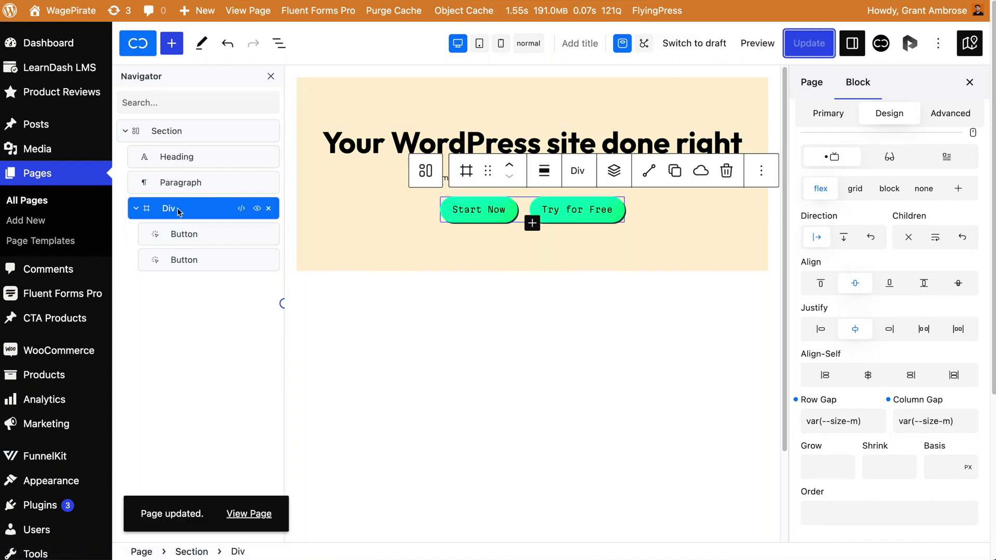
Inspect the hero section and its inner wrapper in the browser's developer tools on the published page.
{"action": "left_click", "coordinate": [167, 134]}
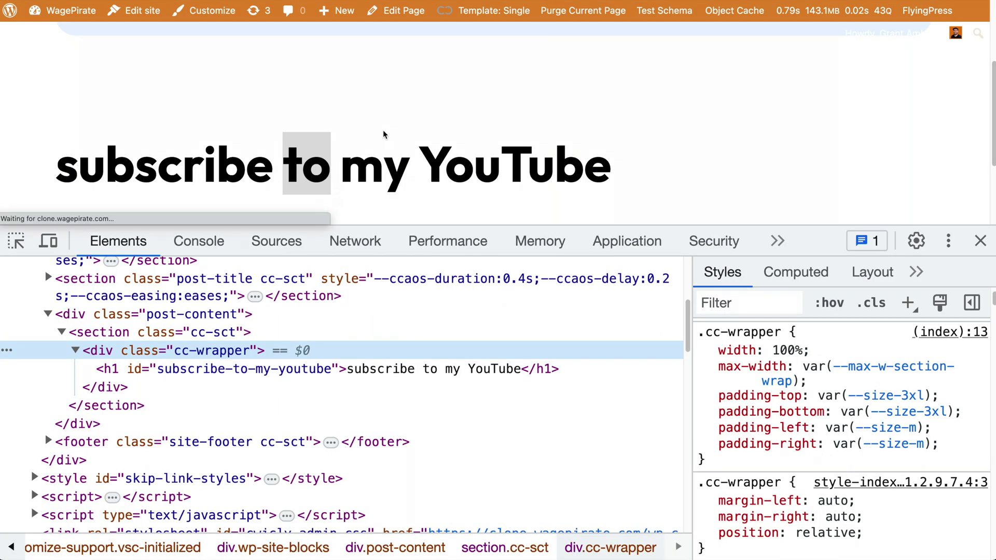
{"action": "right_click", "coordinate": [357, 152]}
{"action": "left_click", "coordinate": [375, 291]}
{"action": "left_click", "coordinate": [366, 362]}
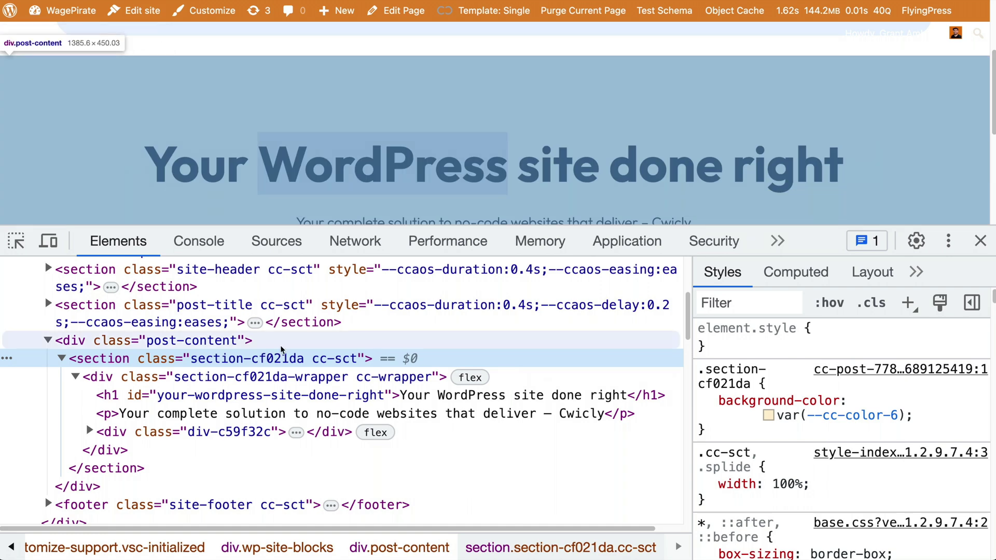
{"action": "left_click", "coordinate": [365, 379]}
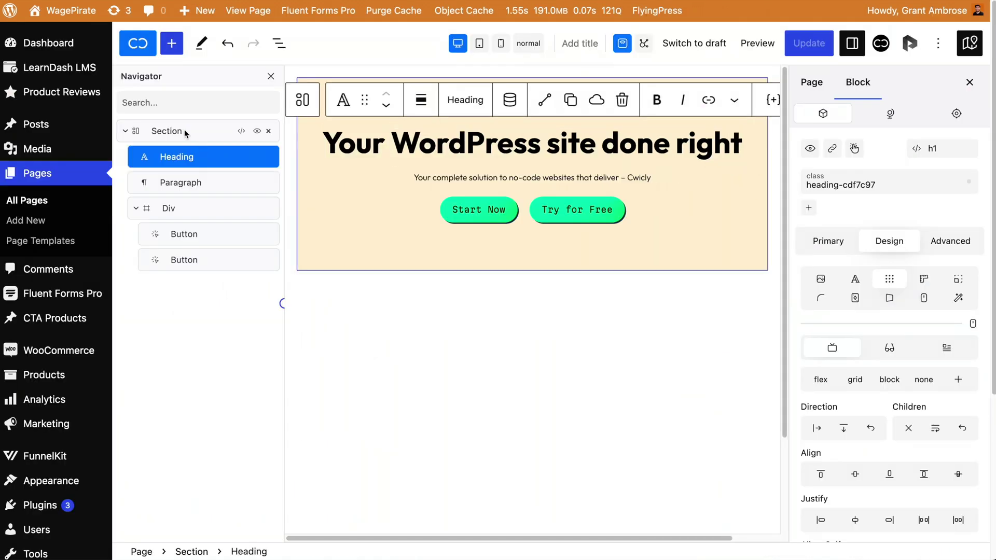
Set the hero section's top padding to 0 px and update the page.
{"action": "left_click", "coordinate": [186, 131]}
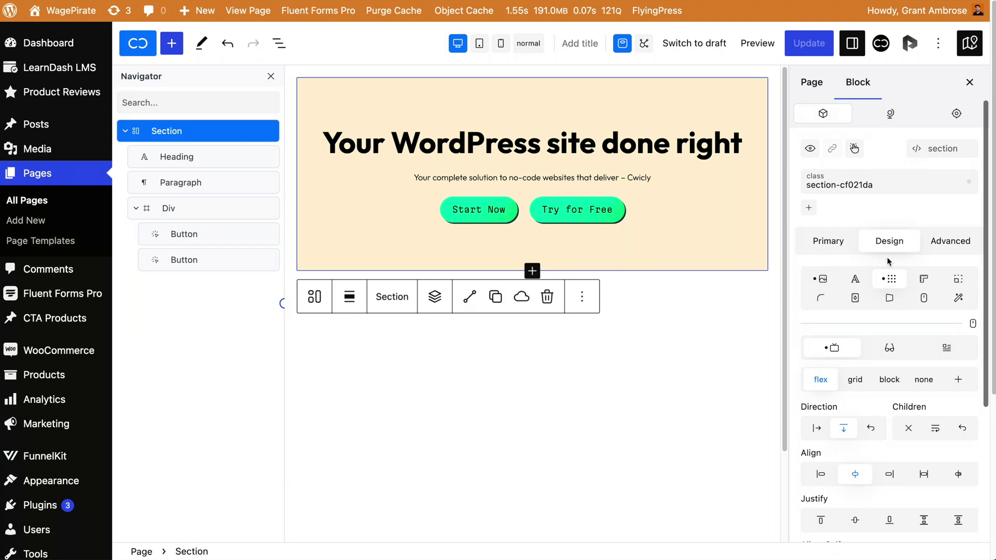
{"action": "left_click", "coordinate": [959, 279]}
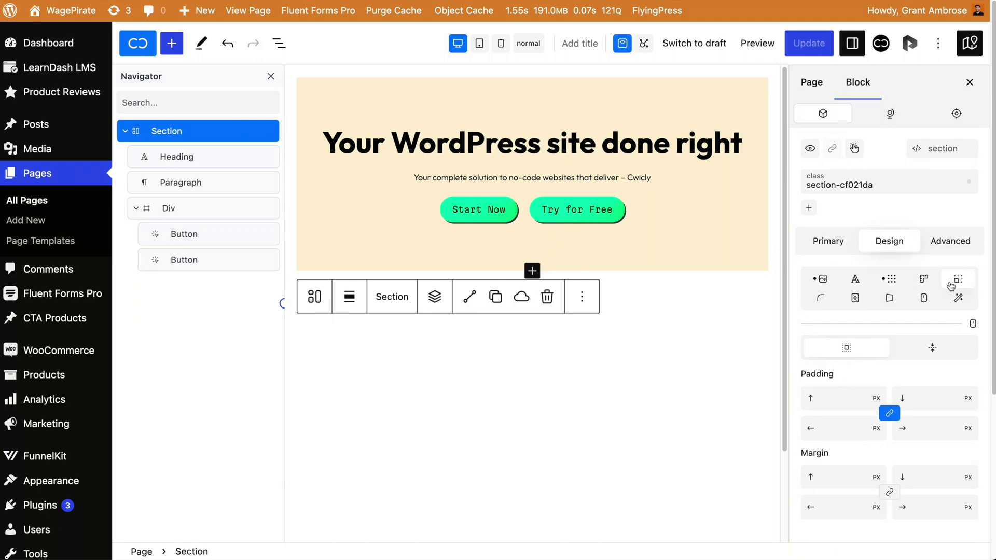
{"action": "left_click", "coordinate": [849, 399]}
{"action": "type", "text": "0"}
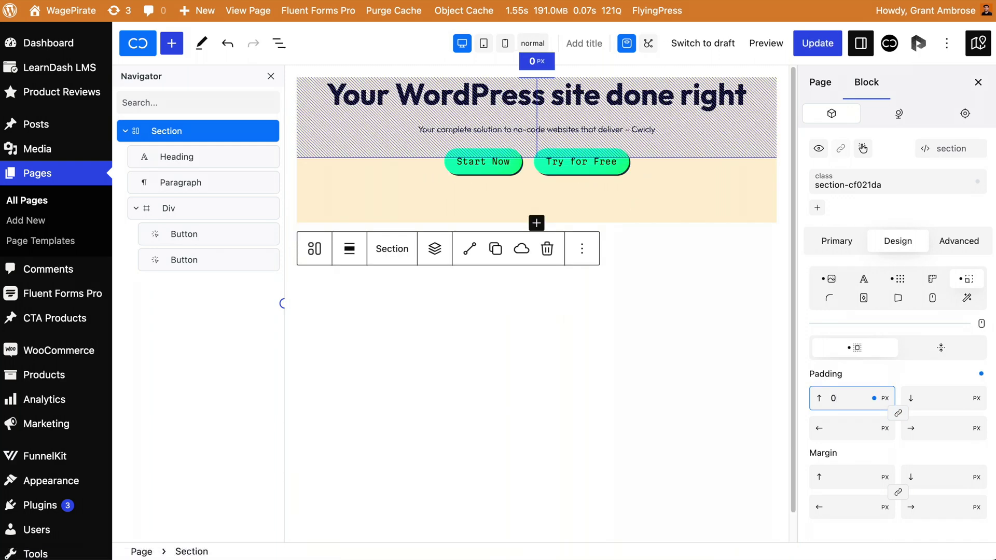
{"action": "left_click", "coordinate": [803, 43]}
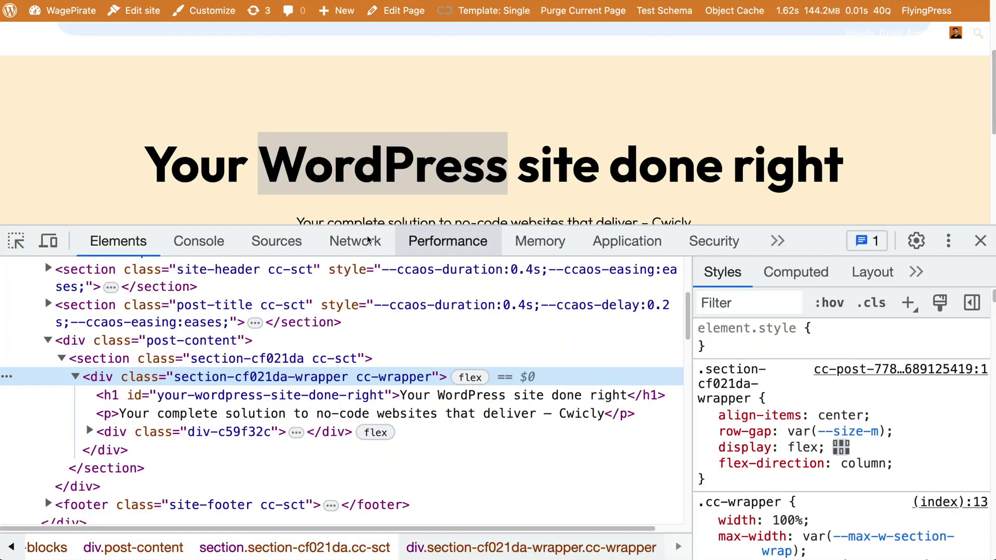
Reload the published page and examine the section wrapper's CSS rules for the padding-top override.
{"action": "key", "text": "super+r"}
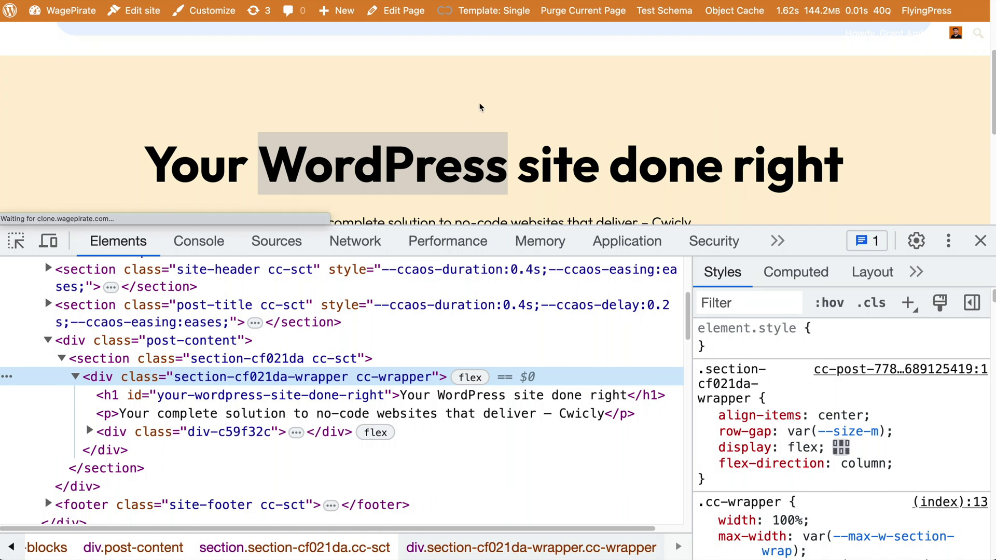
{"action": "left_click", "coordinate": [180, 359]}
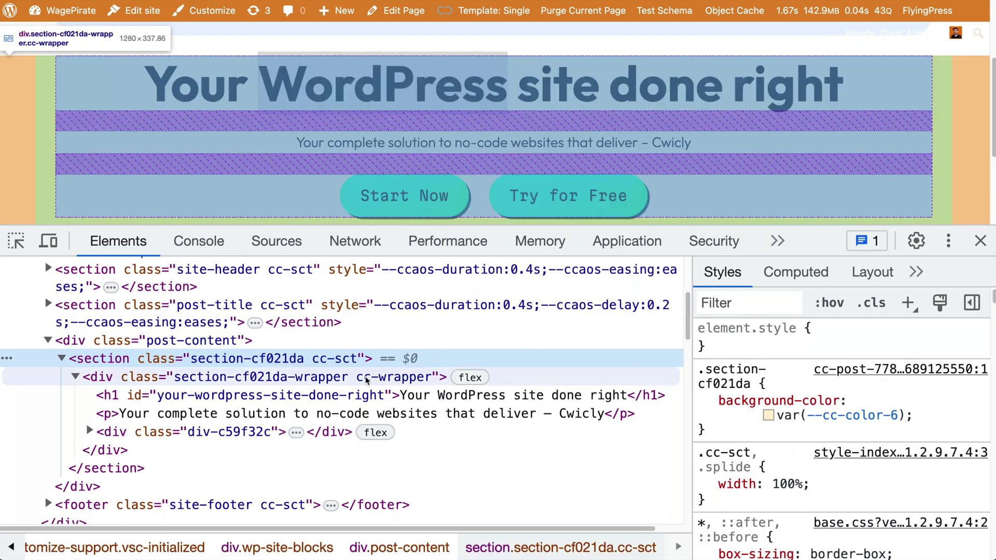
{"action": "left_click", "coordinate": [379, 378]}
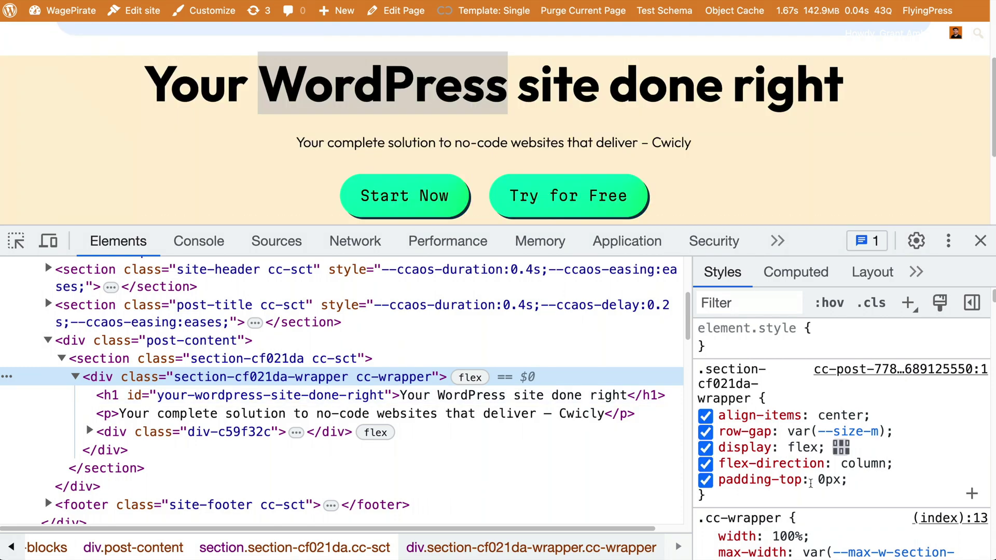
{"action": "scroll", "coordinate": [830, 477], "scroll_direction": "down", "scroll_amount": 2}
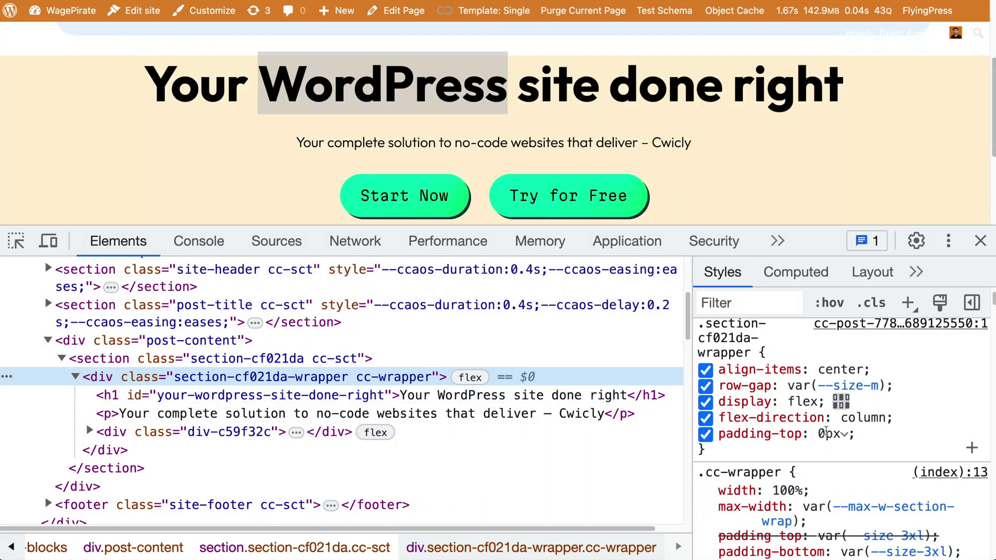
{"action": "scroll", "coordinate": [827, 435], "scroll_direction": "down", "scroll_amount": 2}
{"action": "scroll", "coordinate": [826, 431], "scroll_direction": "down", "scroll_amount": 6}
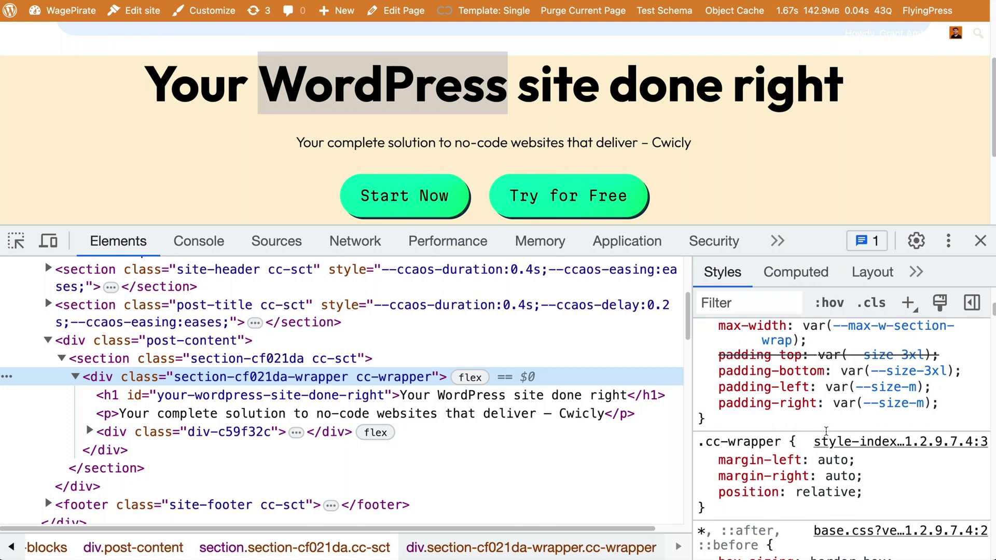
{"action": "scroll", "coordinate": [835, 410], "scroll_direction": "up", "scroll_amount": 2}
{"action": "scroll", "coordinate": [840, 384], "scroll_direction": "up", "scroll_amount": 1}
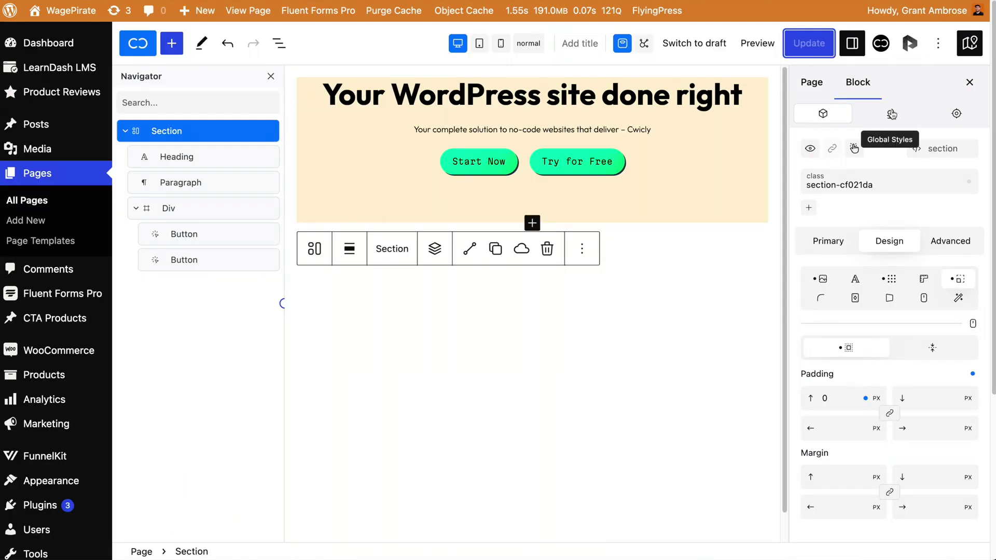
Check the section default padding in the Cwicly Global Styles, then return to the section's block settings.
{"action": "left_click", "coordinate": [891, 115]}
{"action": "left_click", "coordinate": [958, 146]}
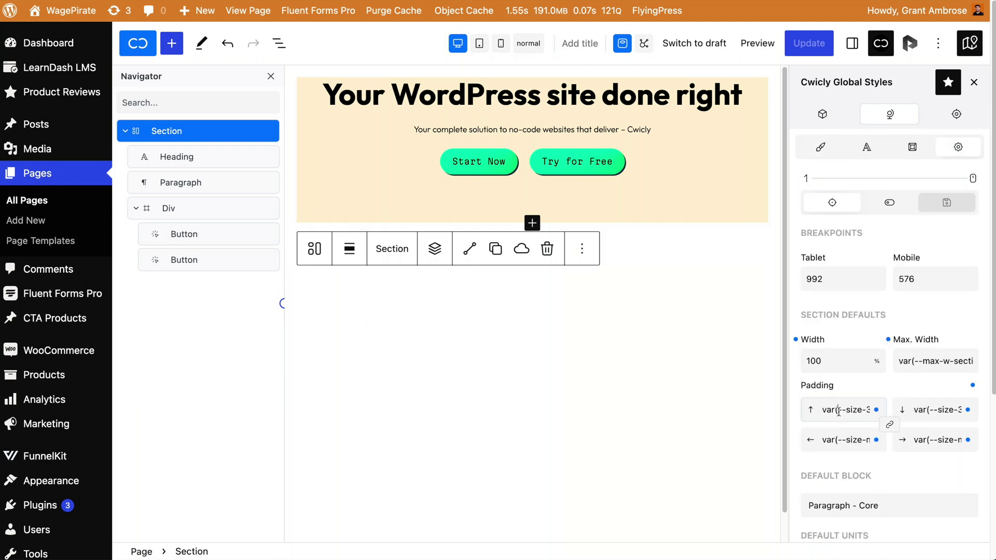
{"action": "left_click_drag", "start_coordinate": [838, 410], "coordinate": [890, 415]}
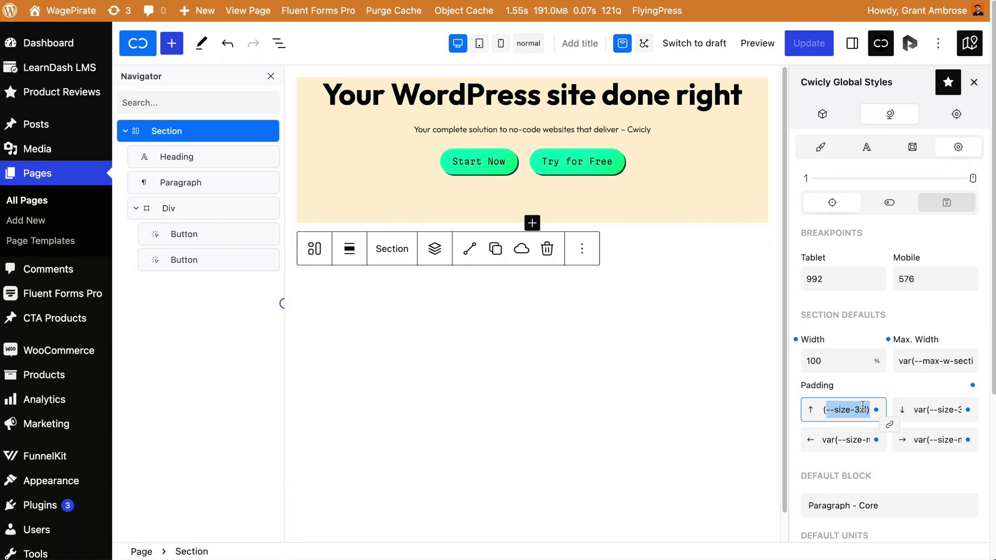
{"action": "left_click", "coordinate": [185, 132]}
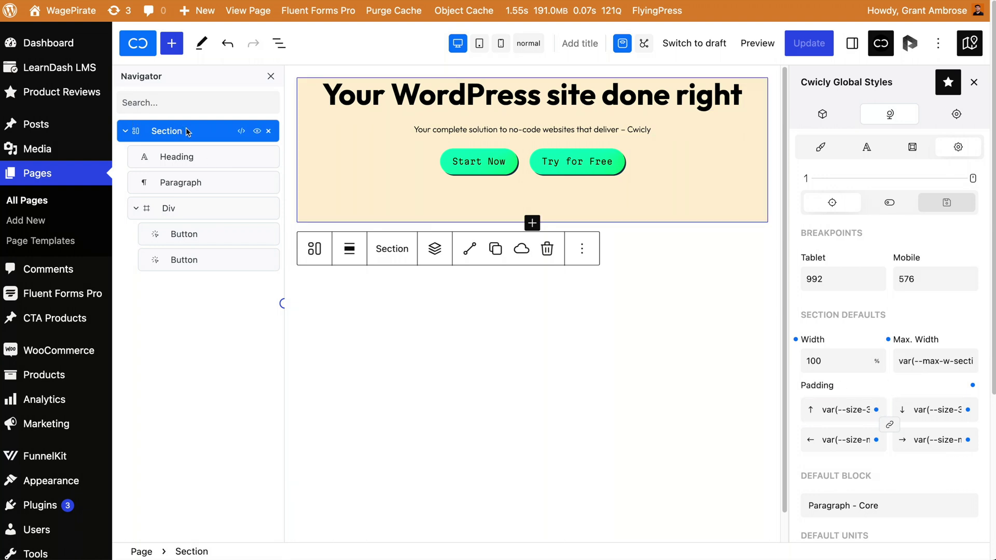
{"action": "left_click", "coordinate": [822, 113]}
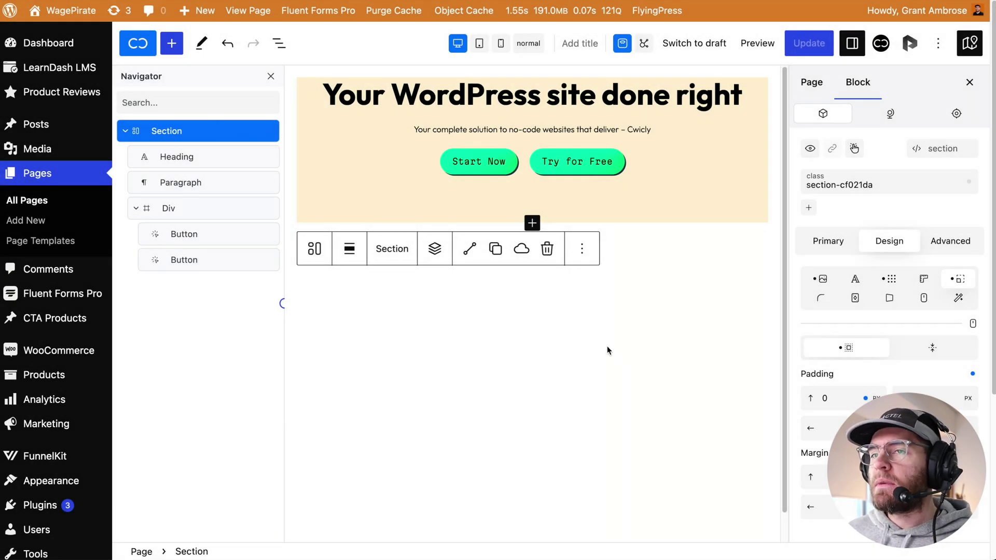
Collapse the hero section in the block tree and rename it "Section - original".
{"action": "left_click", "coordinate": [125, 130]}
{"action": "double_click", "coordinate": [174, 133]}
{"action": "key", "text": "Right"}
{"action": "type", "text": "- original"}
{"action": "left_click", "coordinate": [213, 141]}
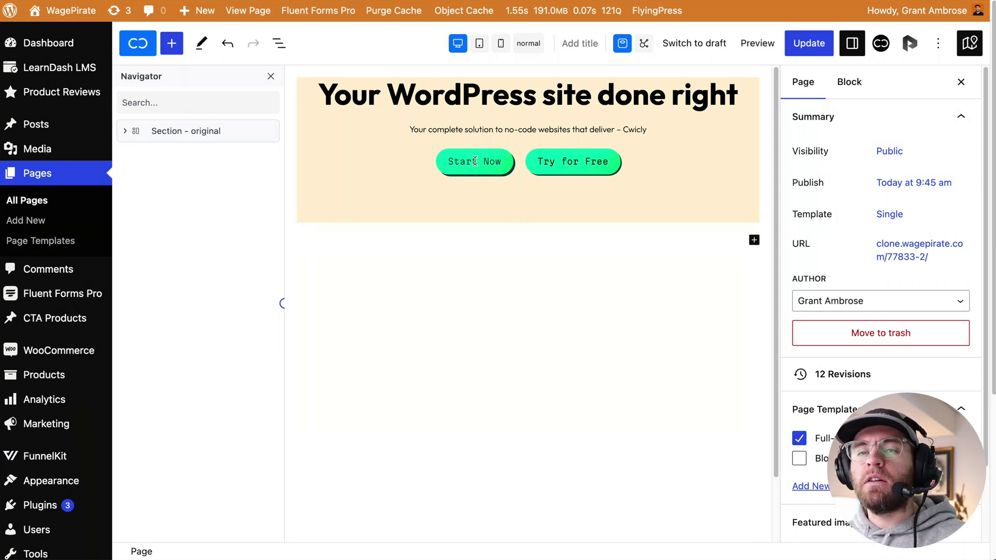
Insert a new Section block below the original and rename it "Section - BEM (css classes)".
{"action": "left_click", "coordinate": [171, 43]}
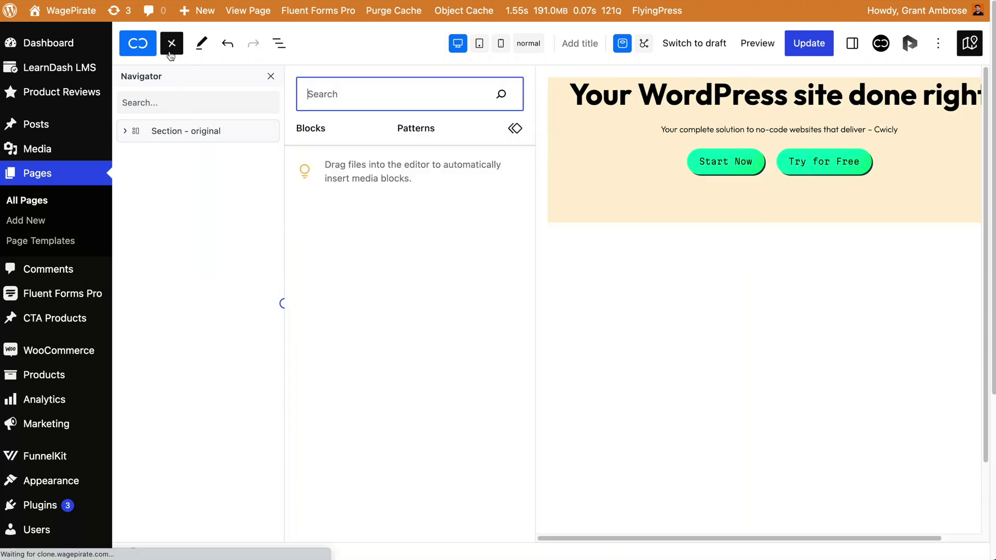
{"action": "type", "text": "sec"}
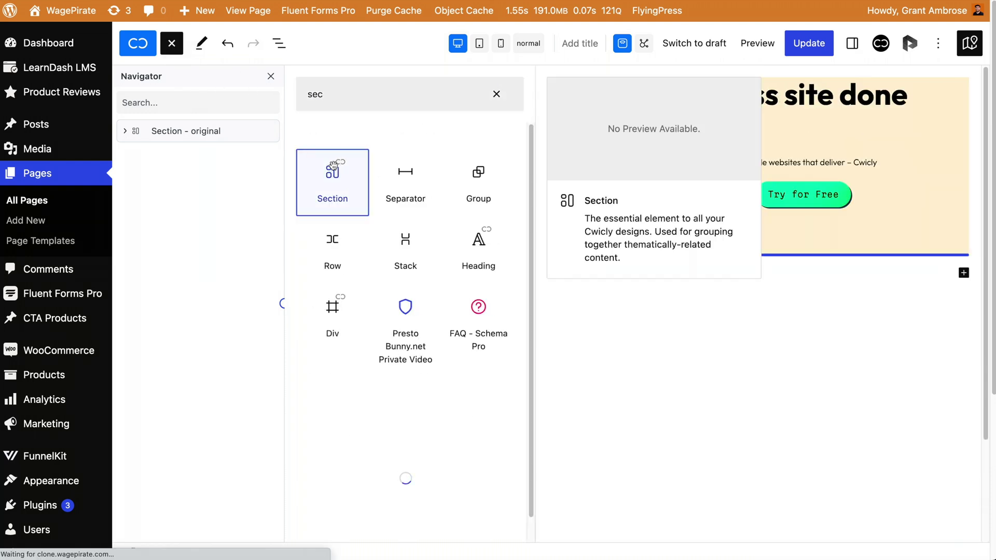
{"action": "left_click", "coordinate": [333, 182]}
{"action": "double_click", "coordinate": [180, 156]}
{"action": "key", "text": "End"}
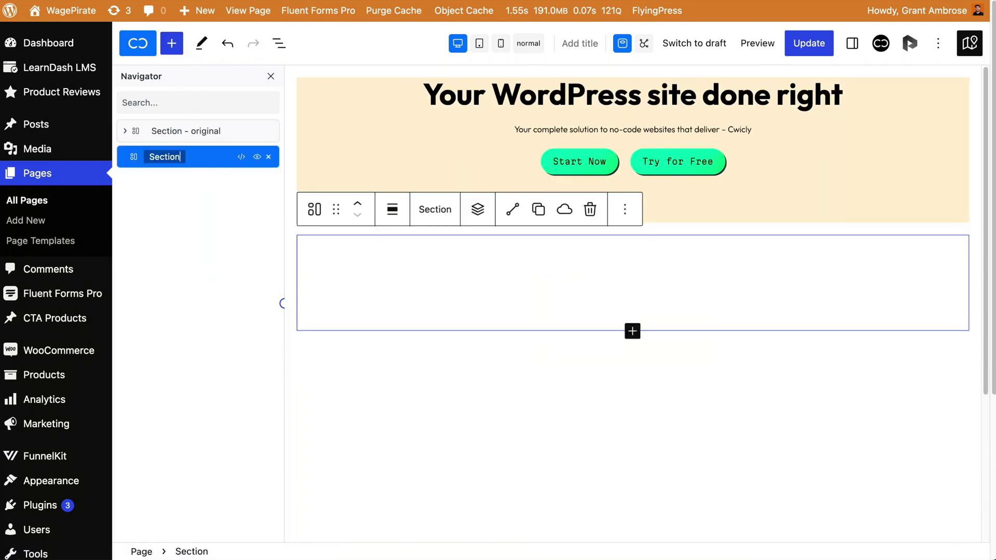
{"action": "type", "text": "- BEM ("}
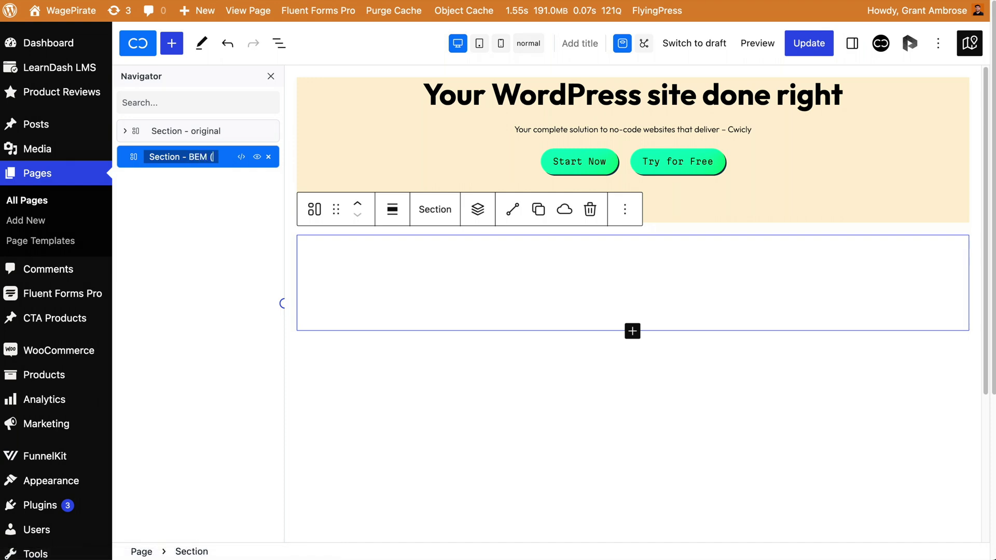
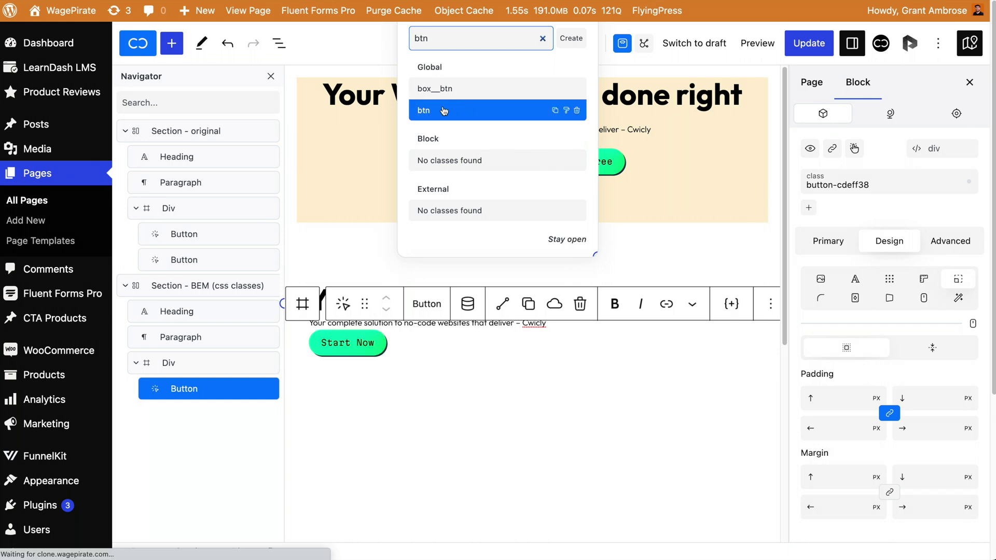
Duplicate the Start Now button in the BEM section and label the copy "Try for Free".
{"action": "right_click", "coordinate": [208, 388]}
{"action": "left_click", "coordinate": [244, 327]}
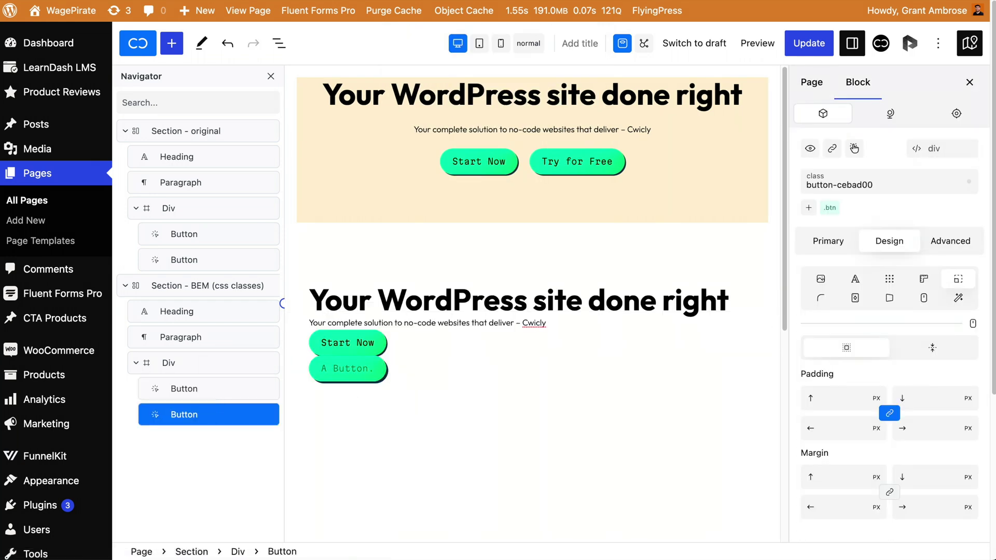
{"action": "type", "text": "Try for Free"}
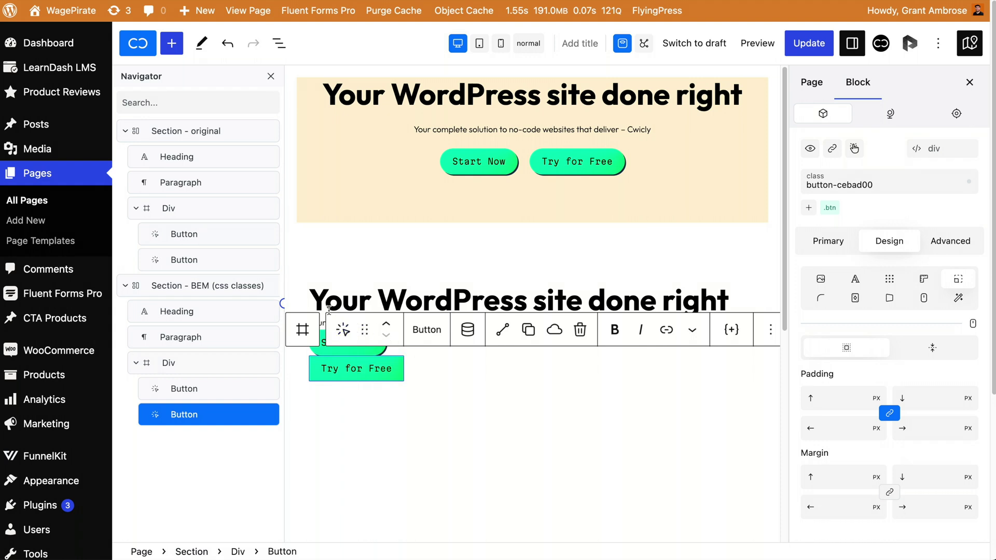
Create the class main-hero and assign it to the BEM section.
{"action": "left_click", "coordinate": [181, 287]}
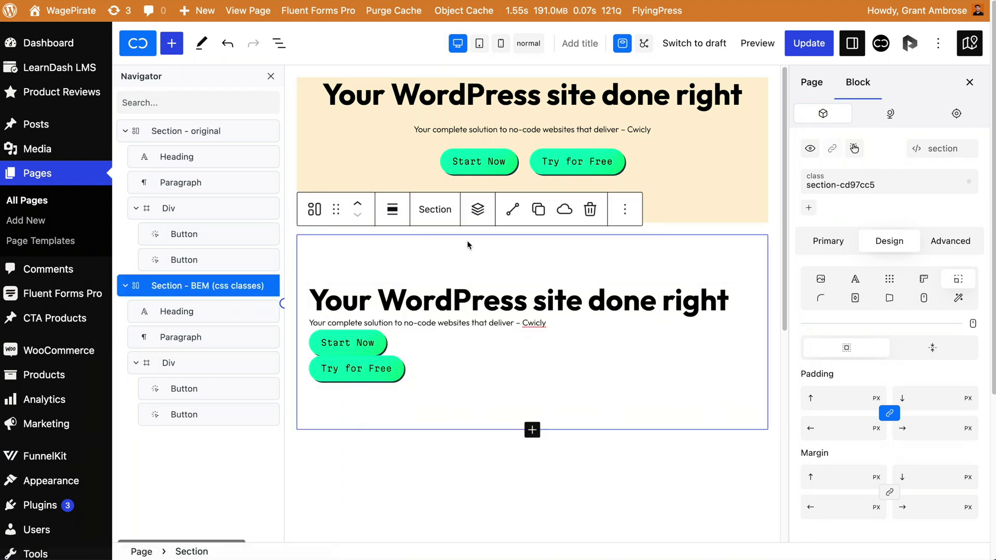
{"action": "left_click", "coordinate": [808, 208]}
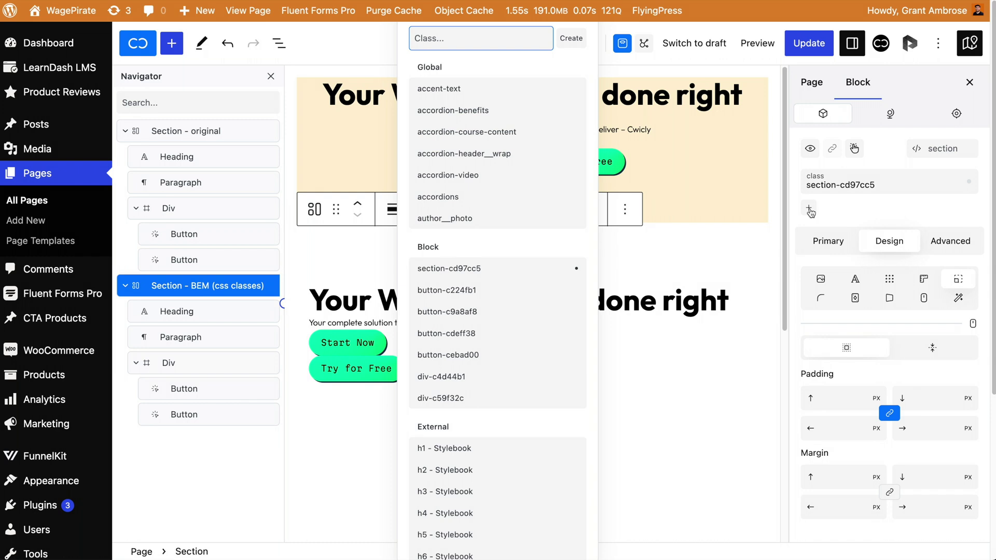
{"action": "type", "text": "main-hero"}
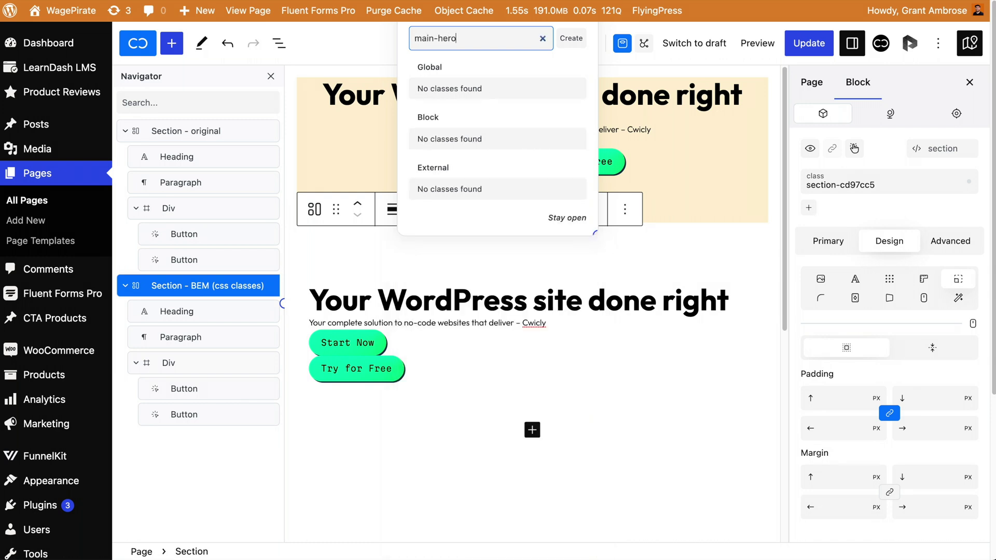
{"action": "key", "text": "Return"}
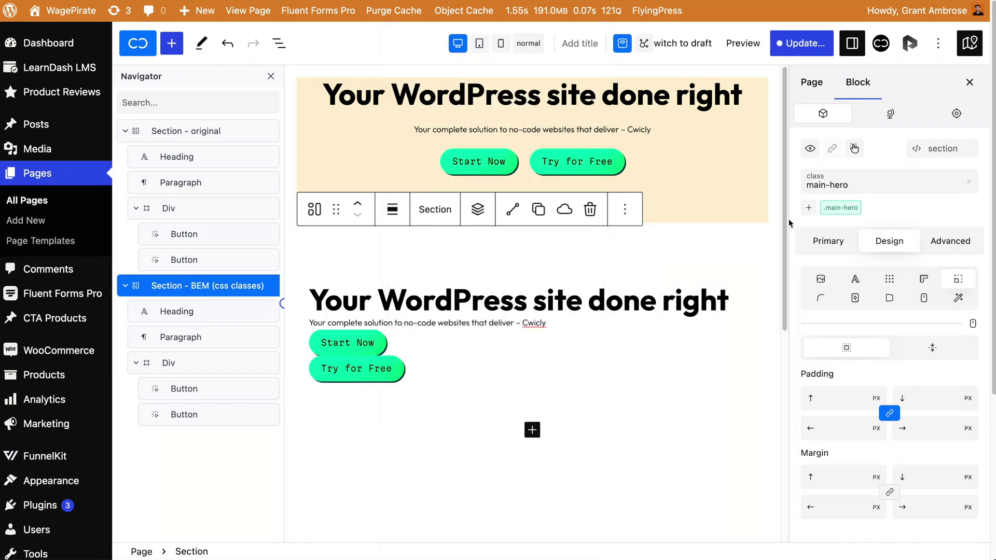
Create the class main-hero__heading and assign it to the BEM section's heading.
{"action": "left_click", "coordinate": [184, 311]}
{"action": "left_click", "coordinate": [808, 208]}
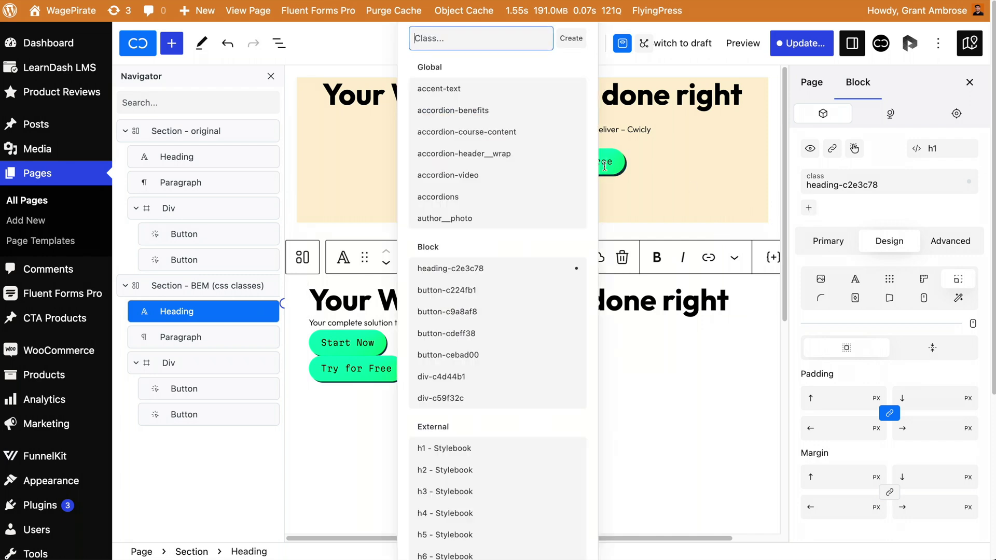
{"action": "type", "text": "main-hero__headin"}
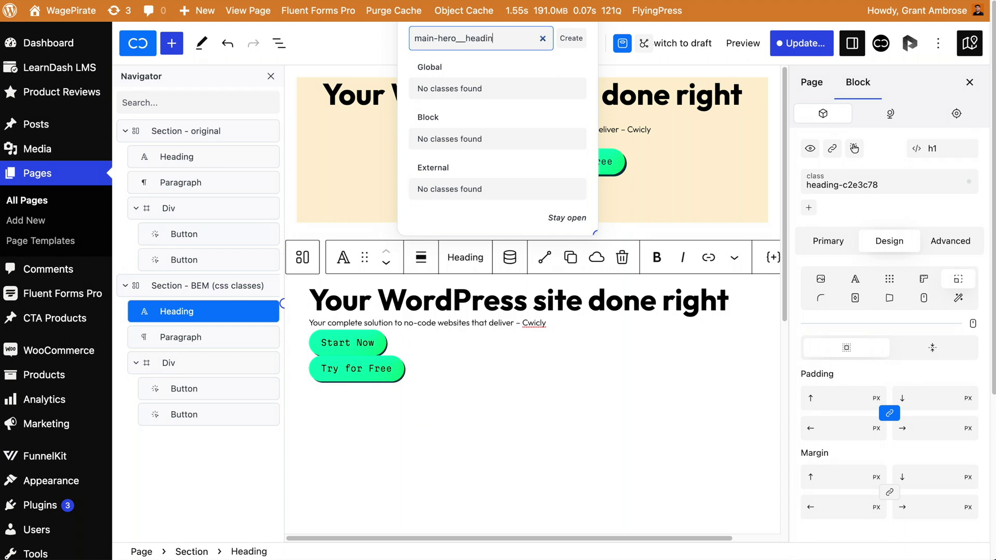
{"action": "type", "text": "g"}
{"action": "key", "text": "Return"}
Create the class main-hero__text and assign it to the BEM section's paragraph.
{"action": "left_click", "coordinate": [539, 323]}
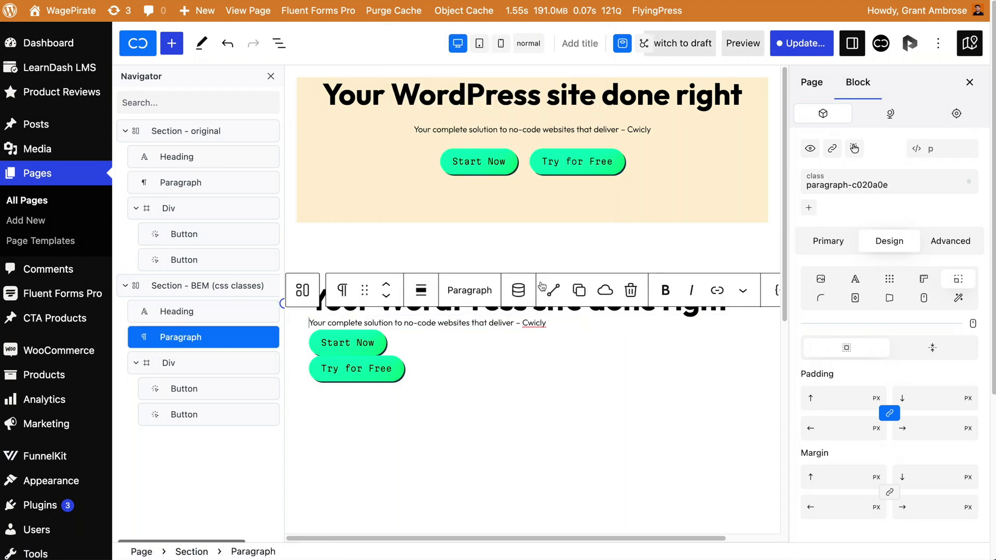
{"action": "left_click", "coordinate": [808, 207]}
{"action": "type", "text": "main-hero__text"}
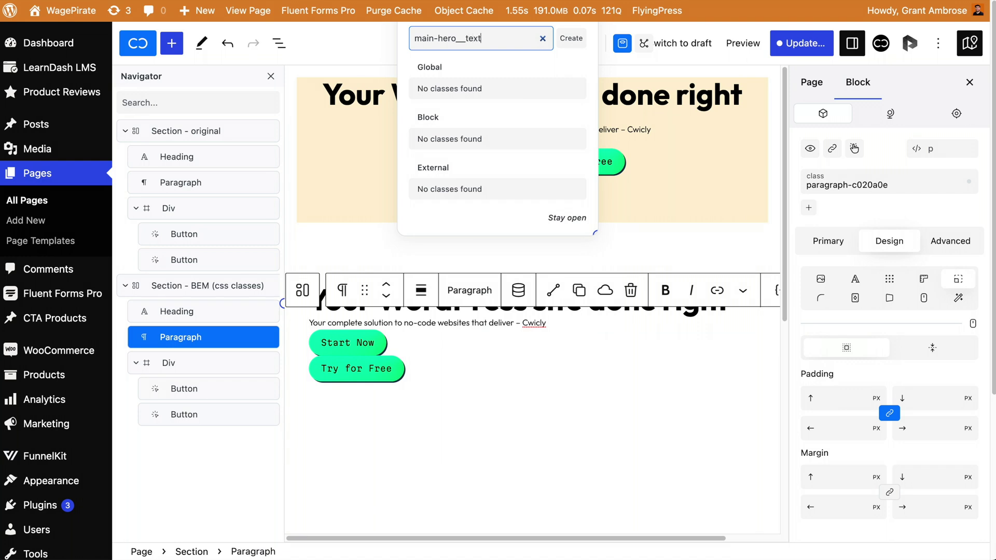
{"action": "key", "text": "Return"}
Create the class main-hero__footer-wrap and assign it to the Div holding the BEM section's buttons.
{"action": "left_click", "coordinate": [192, 369]}
{"action": "left_click", "coordinate": [808, 208]}
{"action": "type", "text": "main-hero__footer"}
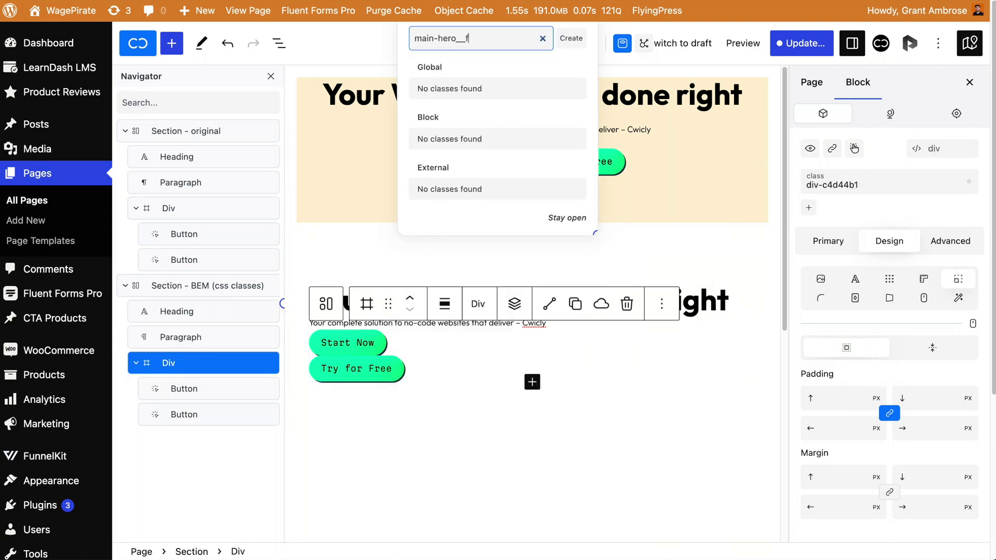
{"action": "key", "text": "Return"}
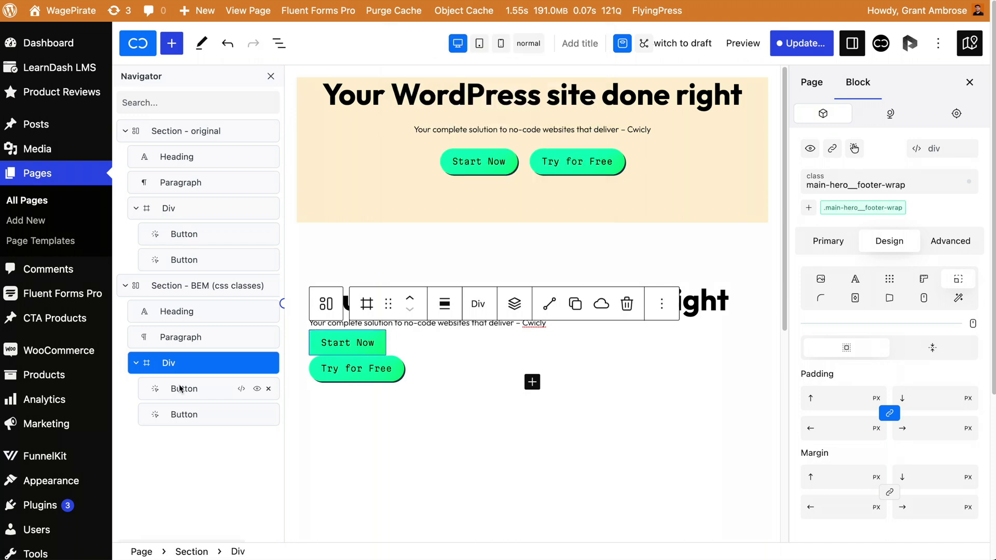
Create the class main-hero__footer-btn and assign it to the BEM section's Start Now button.
{"action": "left_click", "coordinate": [185, 388]}
{"action": "left_click", "coordinate": [808, 208]}
{"action": "type", "text": "main-hero__"}
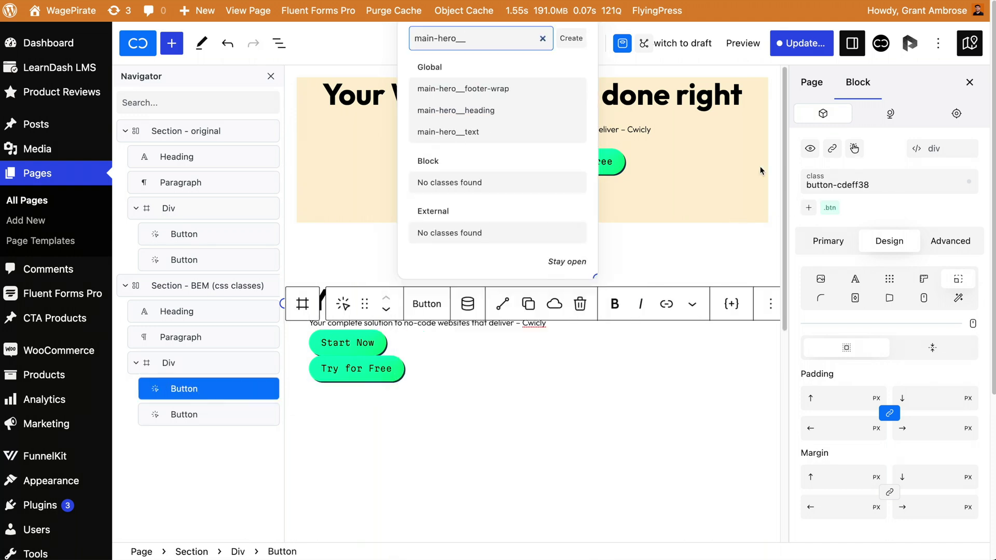
{"action": "type", "text": "footer-btn"}
{"action": "key", "text": "Return"}
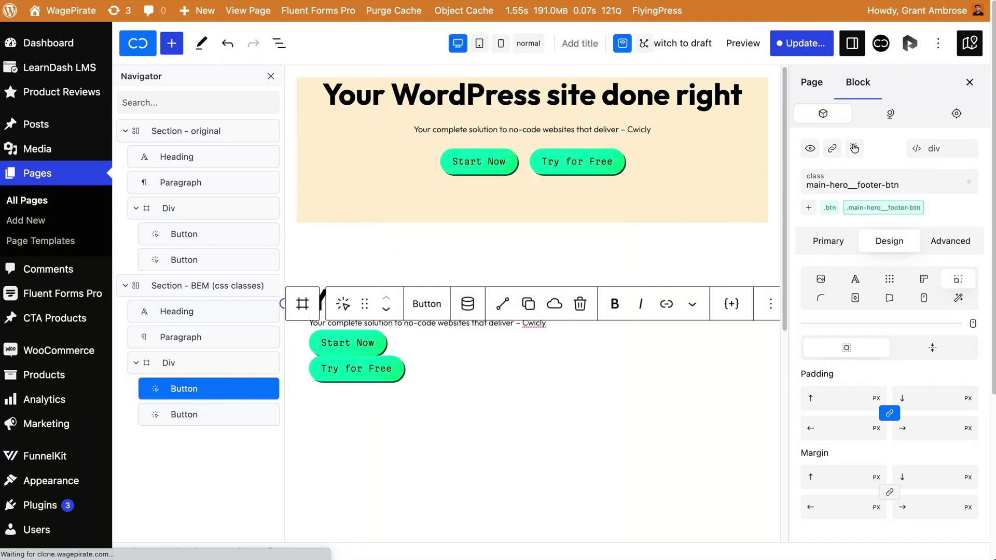
Assign the existing class main-hero__footer-btn to the BEM section's Try for Free button.
{"action": "left_click", "coordinate": [188, 417]}
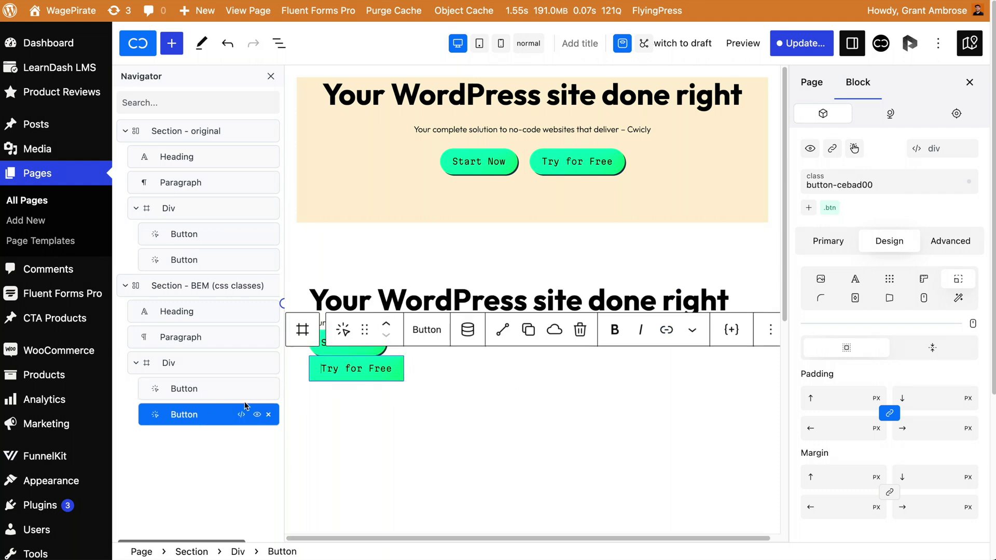
{"action": "left_click", "coordinate": [808, 207]}
{"action": "left_click", "coordinate": [506, 87]}
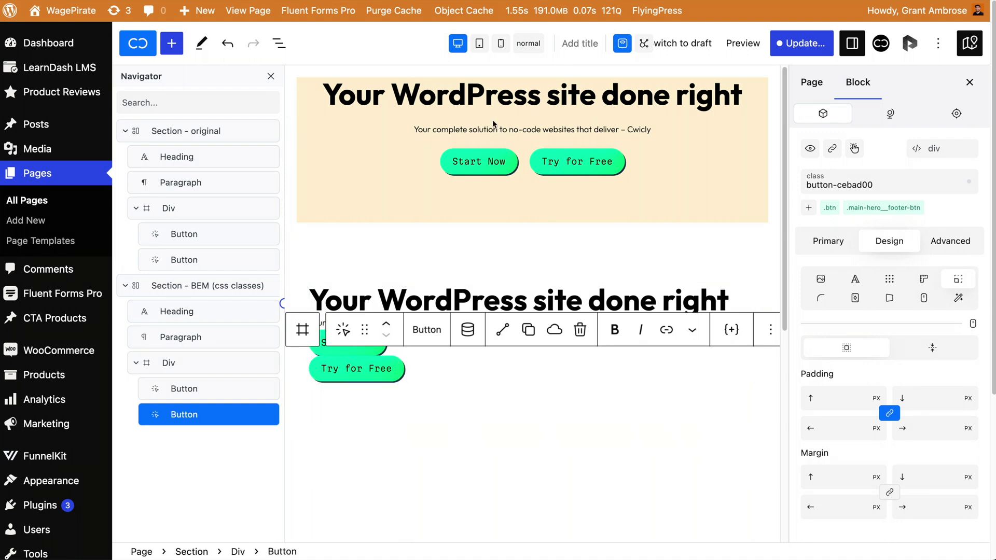
Set the background of the BEM section's main-hero class to the cream palette colour.
{"action": "left_click", "coordinate": [172, 285]}
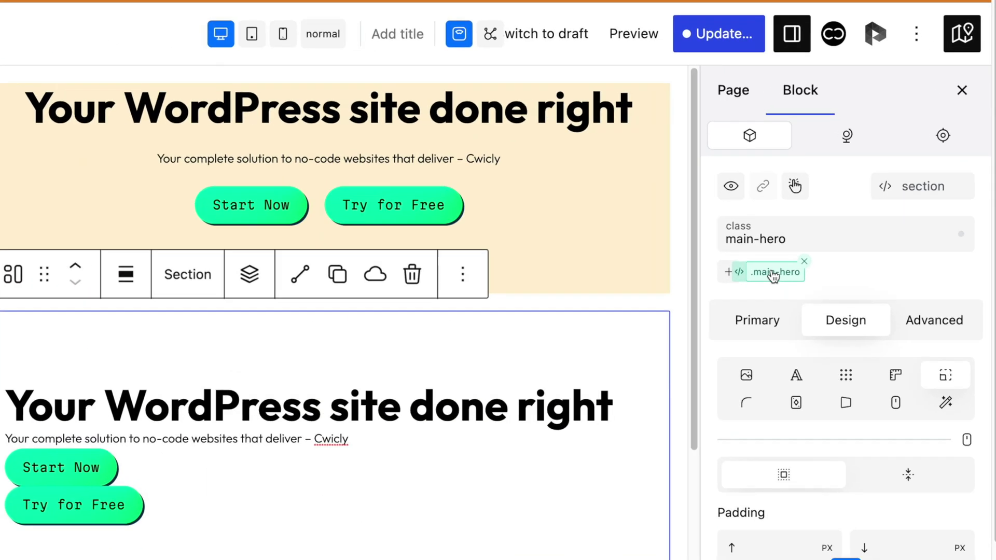
{"action": "left_click", "coordinate": [841, 208]}
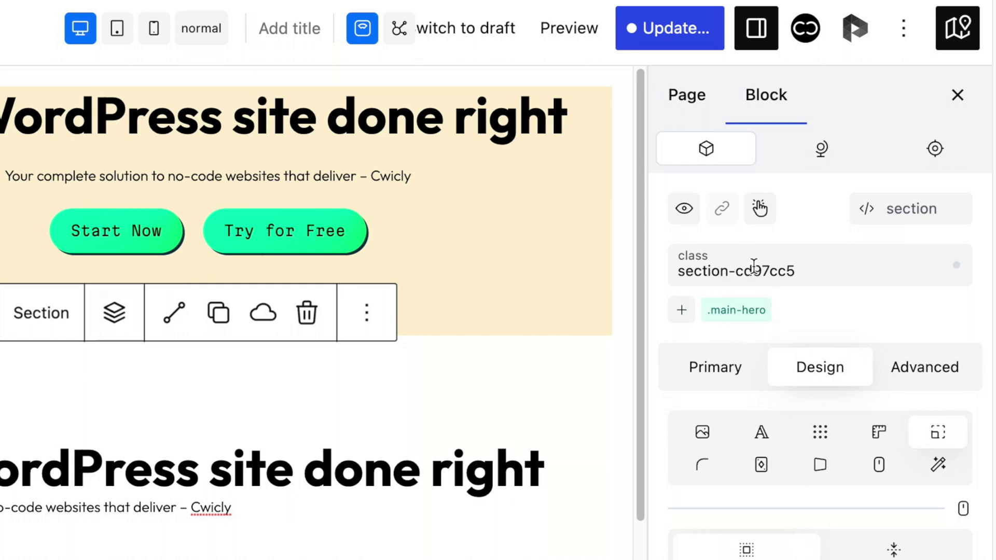
{"action": "left_click", "coordinate": [732, 314]}
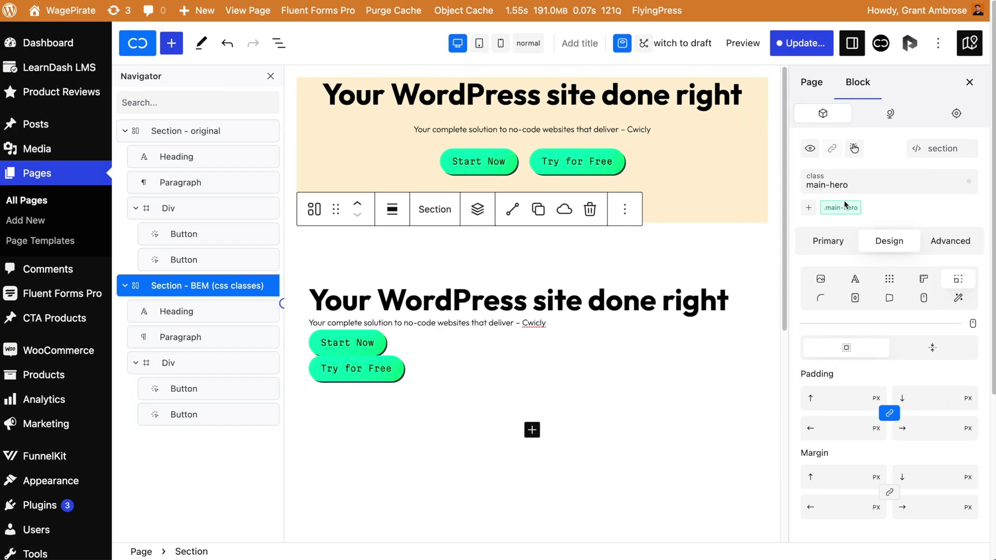
{"action": "left_click", "coordinate": [820, 279]}
{"action": "left_click", "coordinate": [874, 380]}
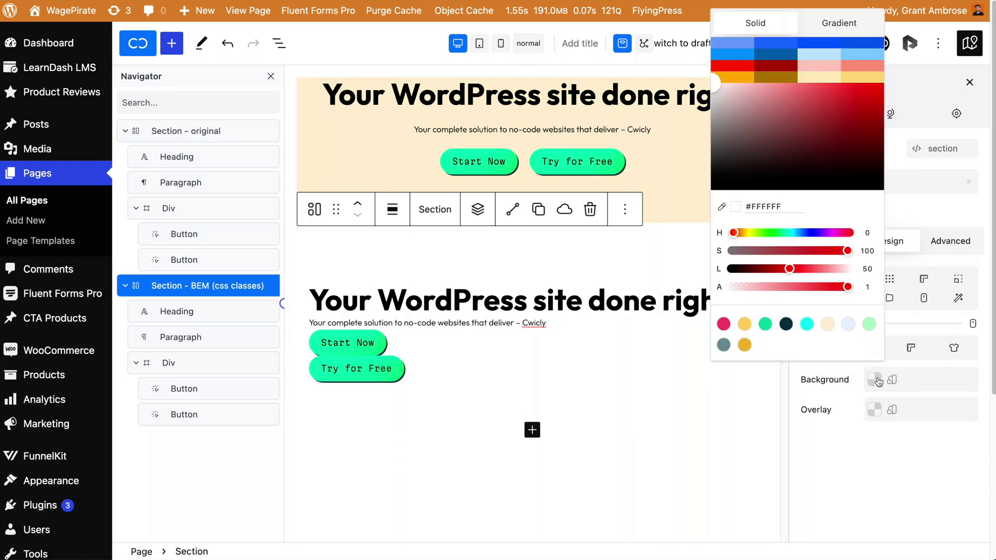
{"action": "left_click", "coordinate": [828, 324]}
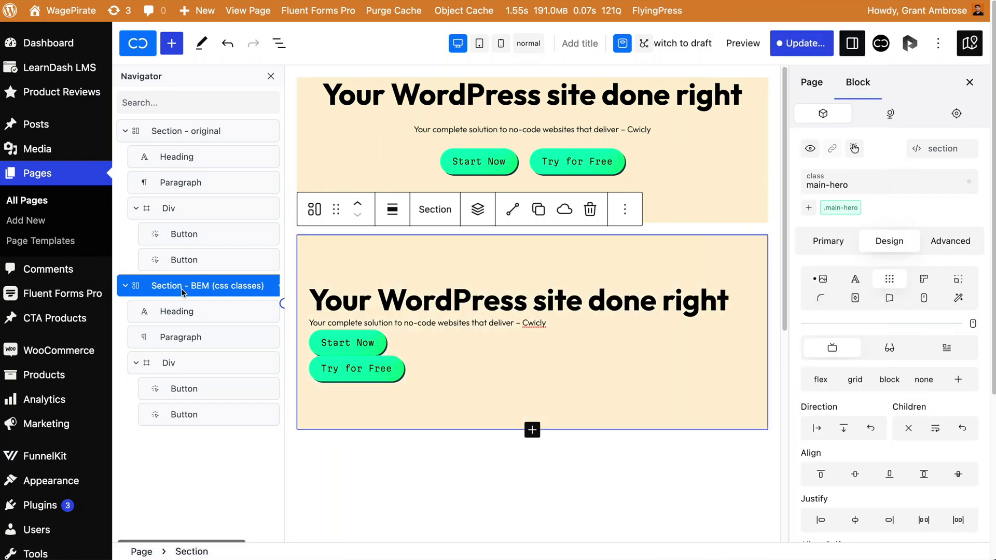
Set the main-hero__footer-wrap class of the BEM section's Div to flex display with centred alignment and justification.
{"action": "left_click", "coordinate": [179, 364]}
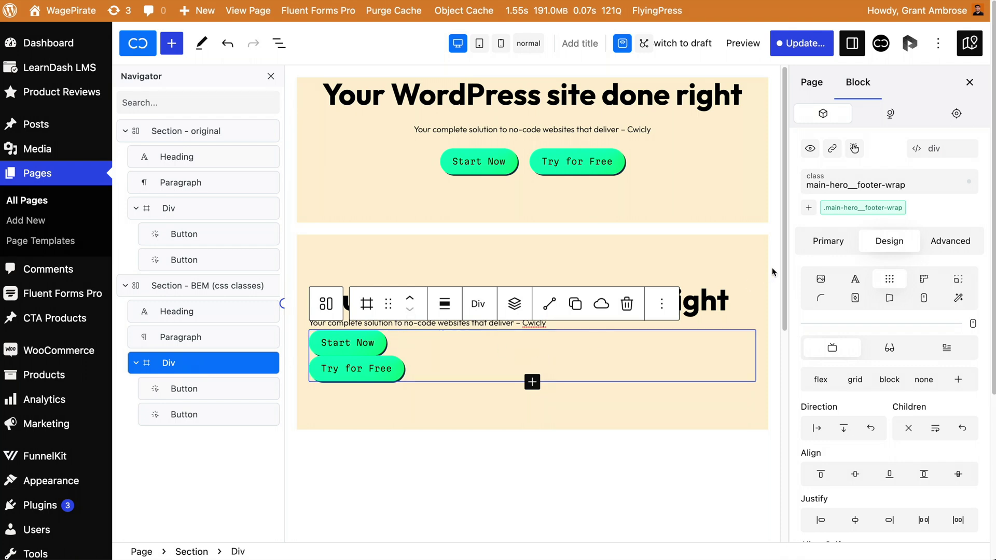
{"action": "mouse_move", "coordinate": [850, 211]}
{"action": "left_click", "coordinate": [821, 379]}
{"action": "left_click", "coordinate": [856, 474]}
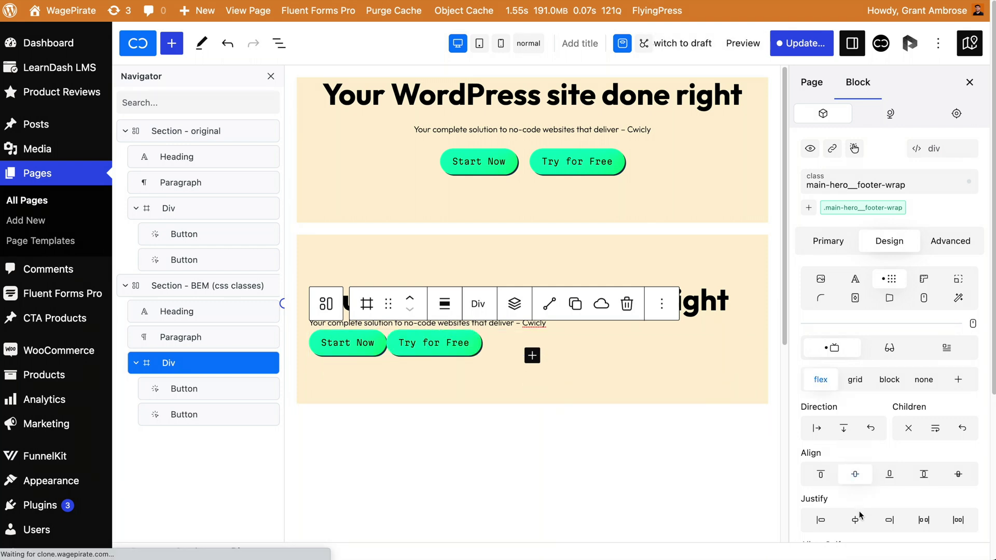
{"action": "left_click", "coordinate": [855, 520]}
Set both the row and column gap of the main-hero__footer-wrap class to var(--size-m).
{"action": "scroll", "coordinate": [855, 519], "scroll_direction": "down", "scroll_amount": 4}
{"action": "left_click", "coordinate": [807, 426]}
{"action": "type", "text": "var(--size-m)"}
{"action": "left_click", "coordinate": [938, 424]}
{"action": "type", "text": "var(--size-m)"}
{"action": "left_click", "coordinate": [699, 303]}
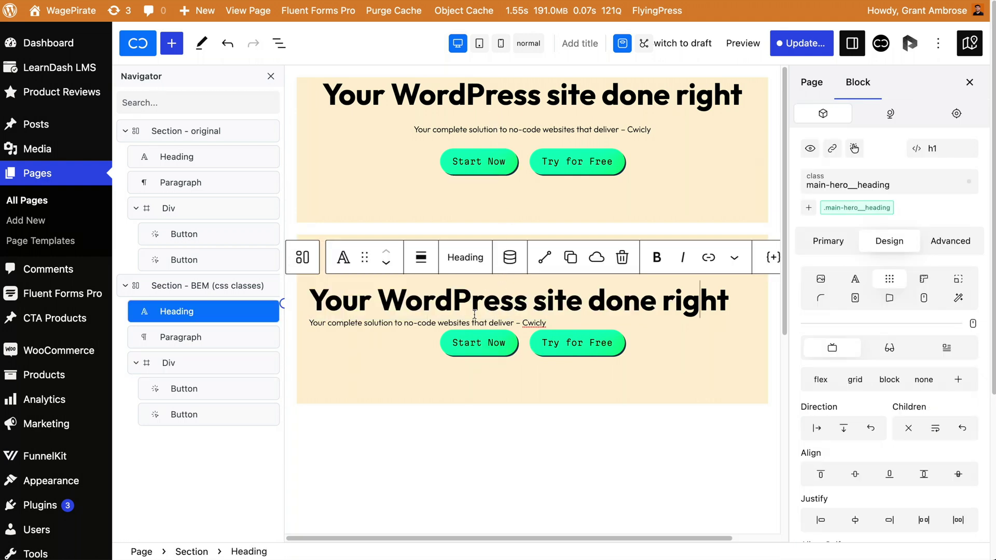
Give the main-hero class of the BEM section a flex column layout with centred alignment and justification.
{"action": "left_click", "coordinate": [183, 289]}
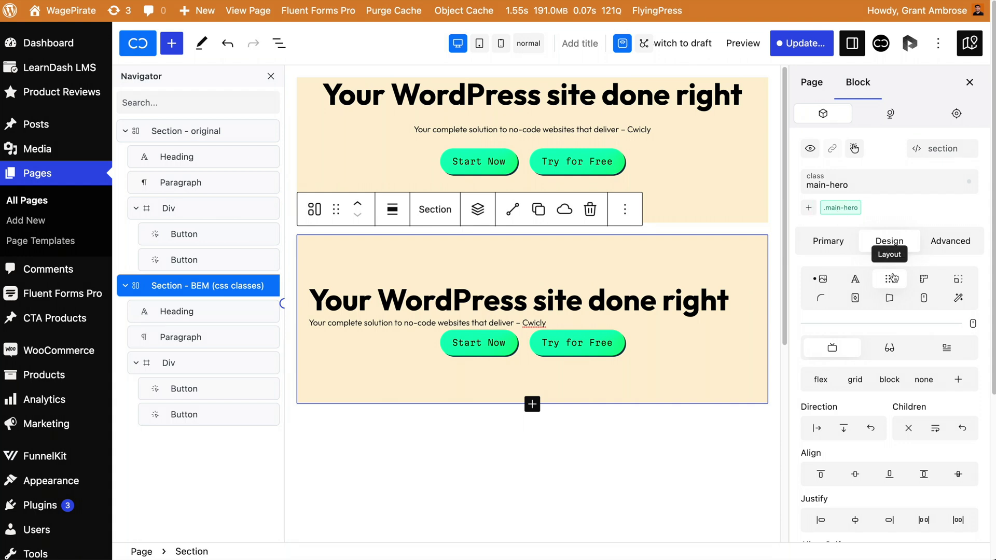
{"action": "left_click", "coordinate": [844, 429]}
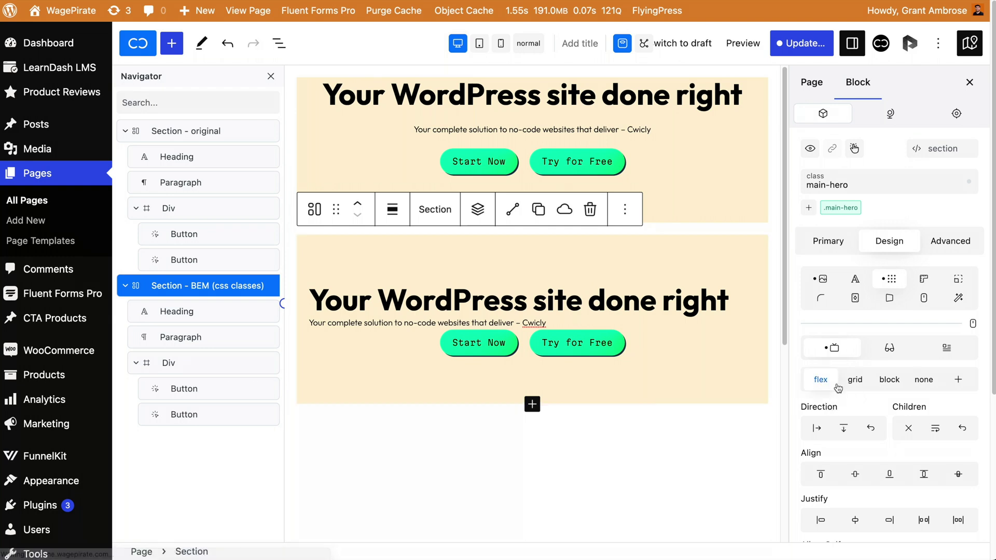
{"action": "left_click", "coordinate": [855, 473]}
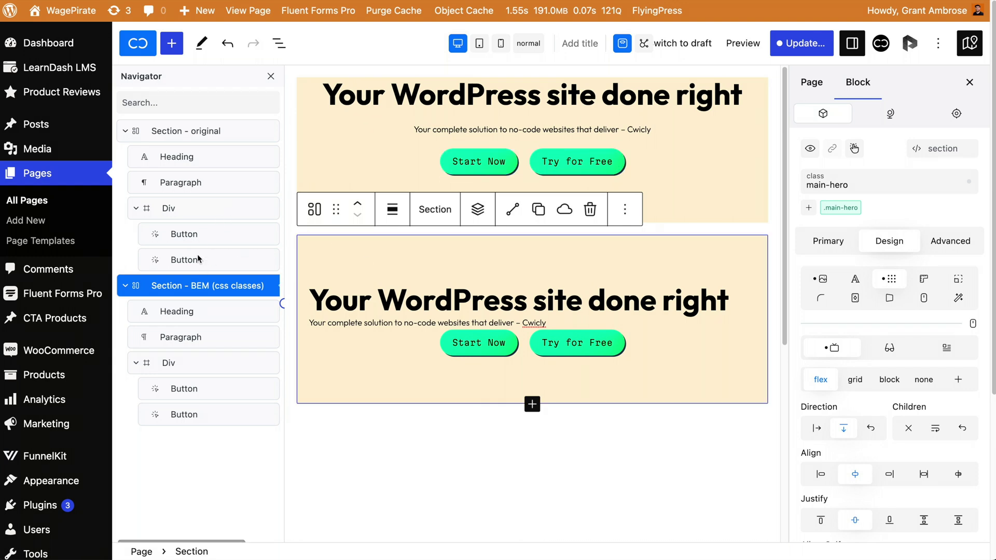
Check the original section's layout settings, return to the BEM section and save the page with its site changes.
{"action": "left_click", "coordinate": [176, 134]}
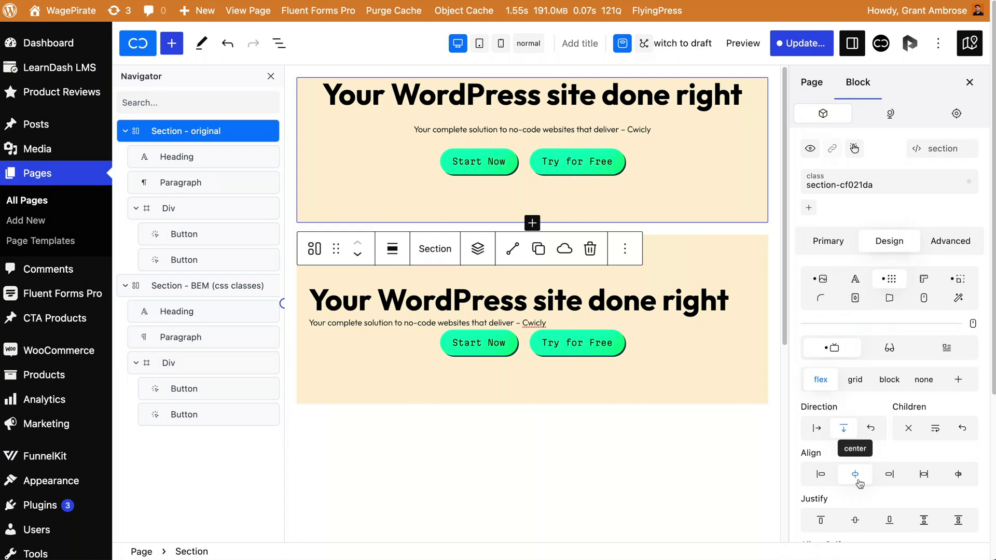
{"action": "left_click", "coordinate": [591, 389]}
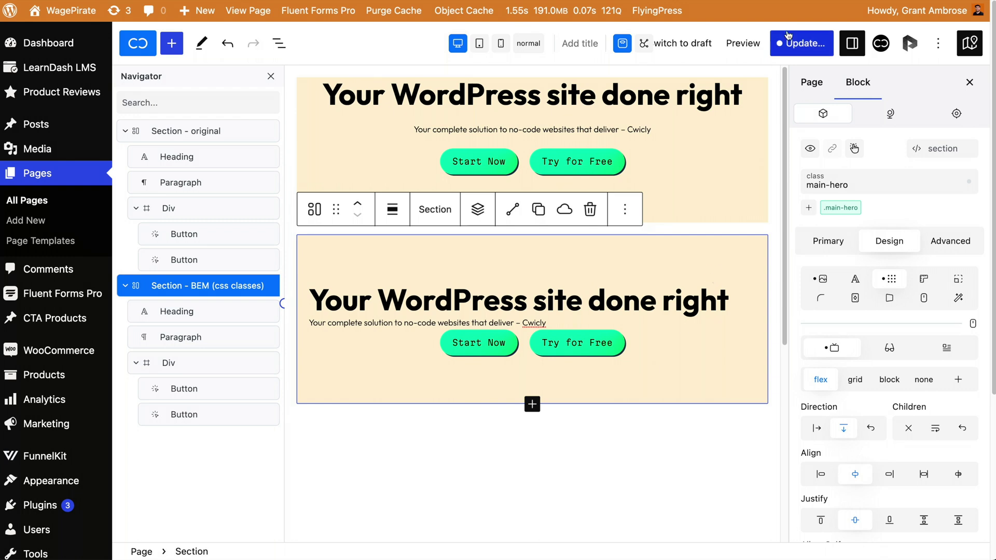
{"action": "left_click", "coordinate": [798, 43]}
{"action": "left_click", "coordinate": [825, 43]}
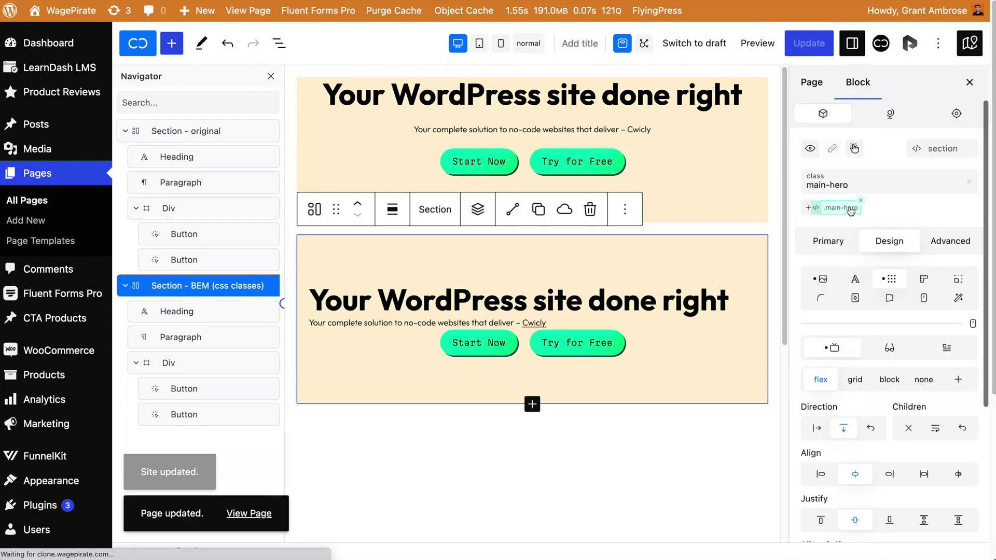
Set the main-hero class's background to the light blue palette colour var(--cc-color-7) and save the page.
{"action": "left_click", "coordinate": [820, 279]}
{"action": "left_click", "coordinate": [874, 379]}
{"action": "left_click", "coordinate": [807, 324]}
{"action": "left_click", "coordinate": [864, 465]}
{"action": "left_click", "coordinate": [801, 43]}
{"action": "left_click", "coordinate": [809, 43]}
Switch to the live page, reload it and inspect the BEM section's heading in the browser developer tools.
{"action": "key", "text": "ctrl+Tab"}
{"action": "key", "text": "super+r"}
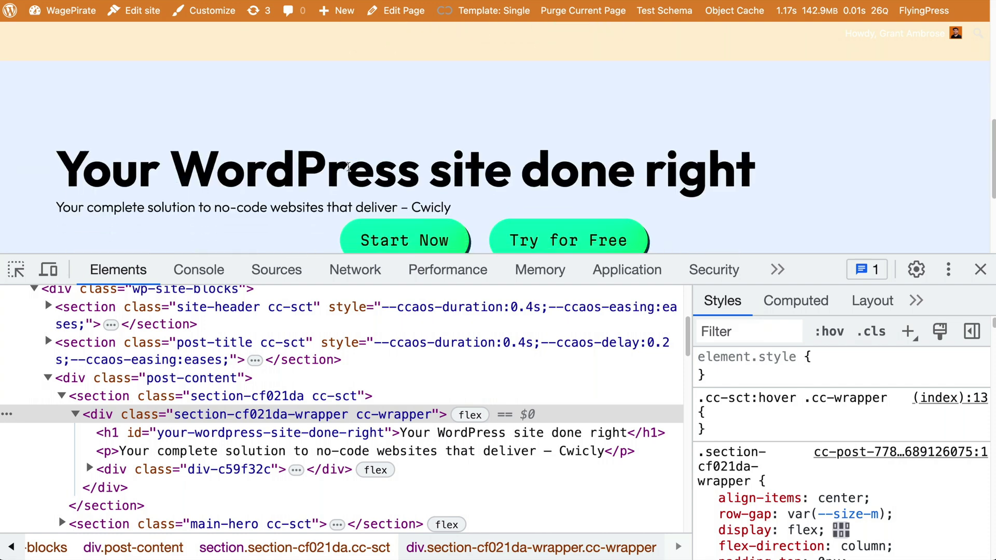
{"action": "scroll", "coordinate": [347, 166], "scroll_direction": "down", "scroll_amount": 2}
{"action": "right_click", "coordinate": [301, 116]}
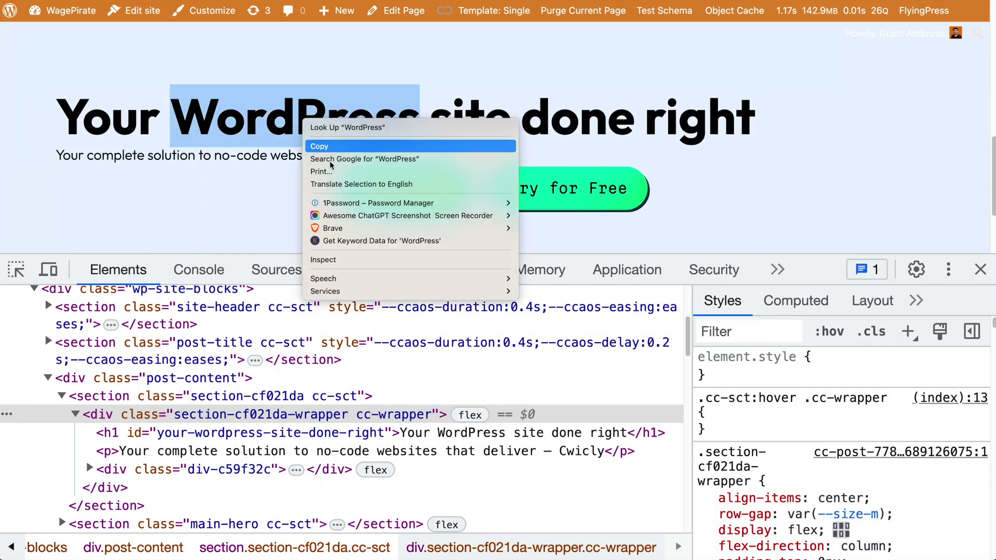
{"action": "left_click", "coordinate": [347, 259]}
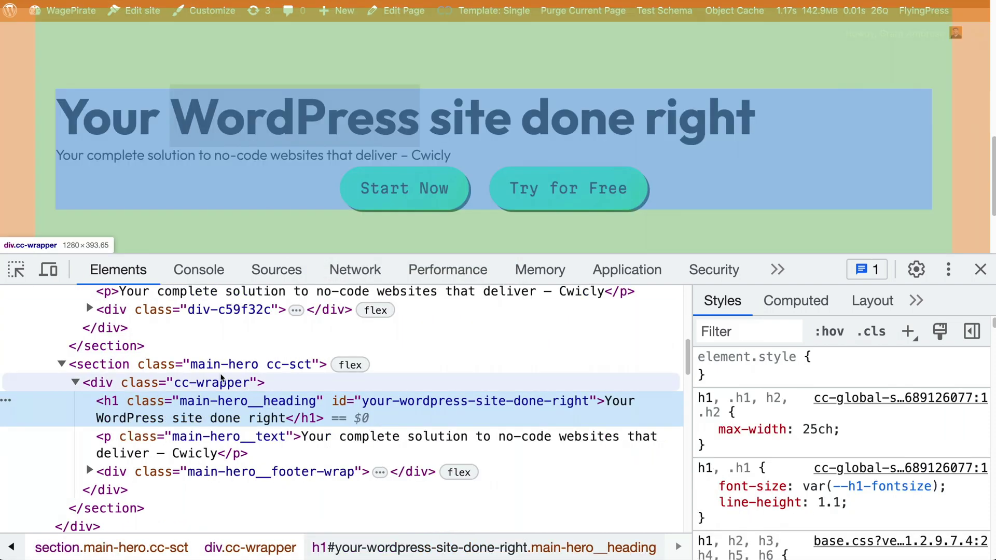
Examine the CSS rules of the main-hero section element and of its inner cc-wrapper div.
{"action": "left_click", "coordinate": [207, 365]}
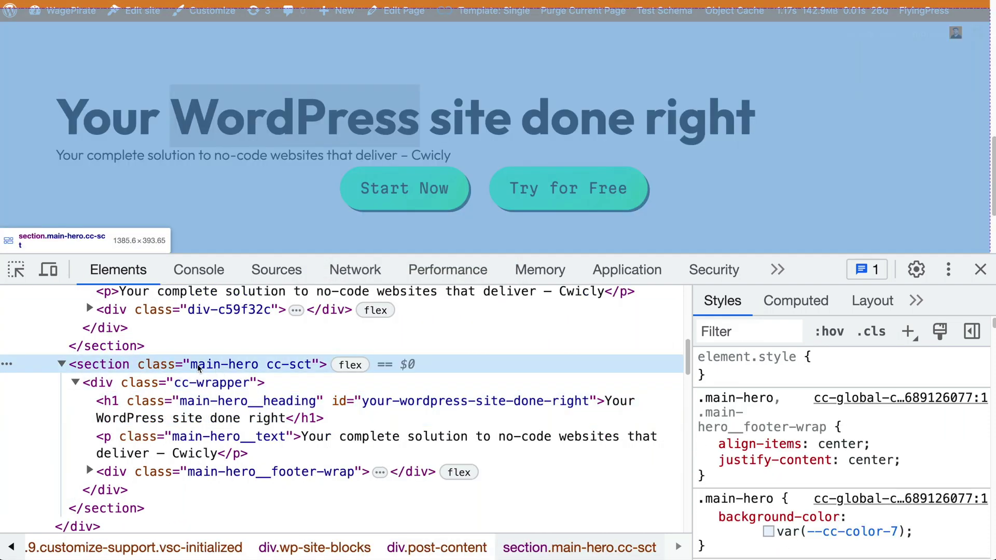
{"action": "scroll", "coordinate": [739, 415], "scroll_direction": "down", "scroll_amount": 1}
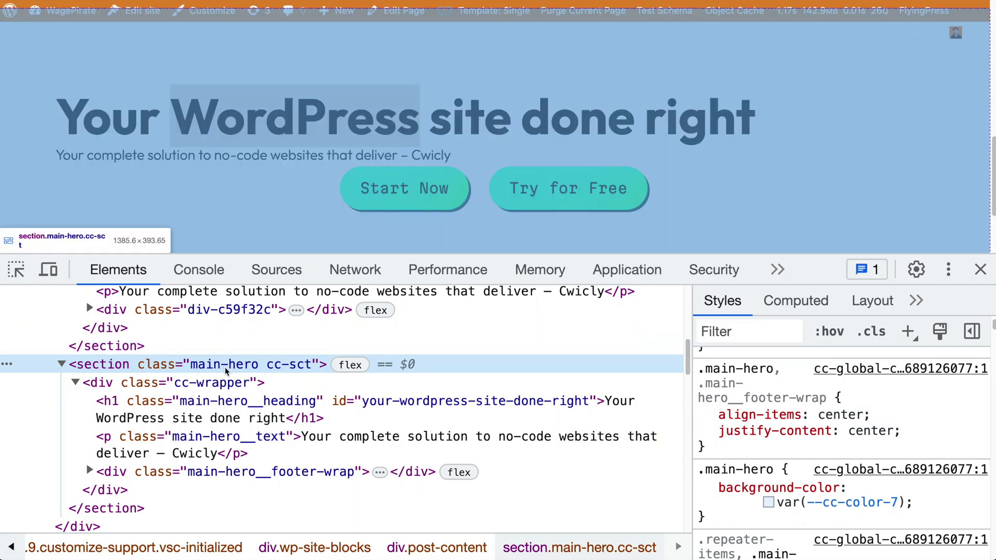
{"action": "left_click", "coordinate": [221, 384]}
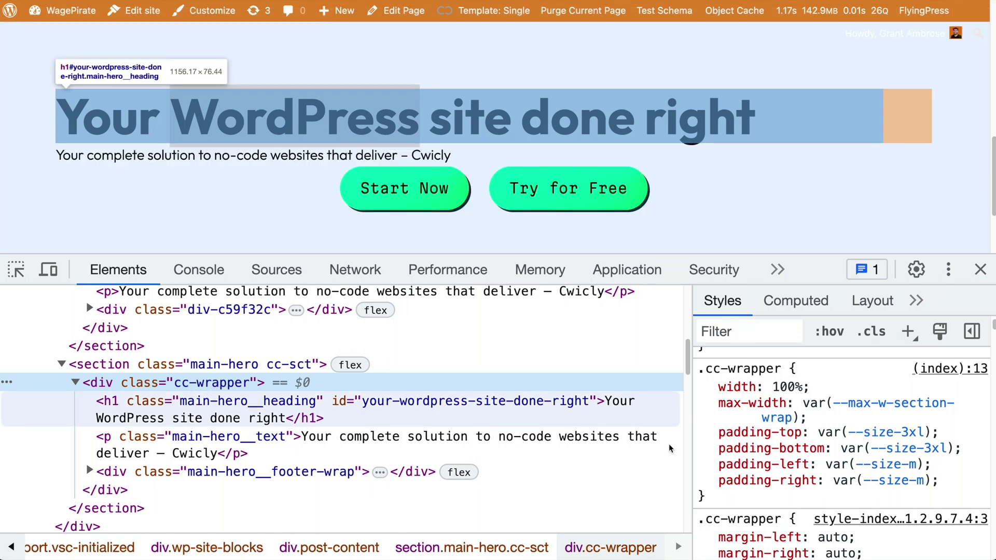
{"action": "mouse_move", "coordinate": [758, 459]}
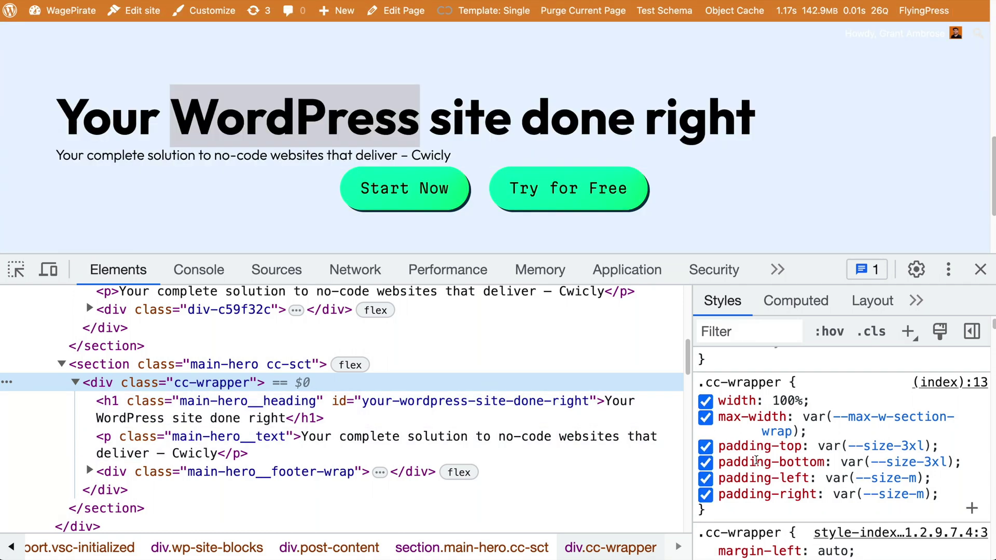
{"action": "scroll", "coordinate": [758, 459], "scroll_direction": "down", "scroll_amount": 2}
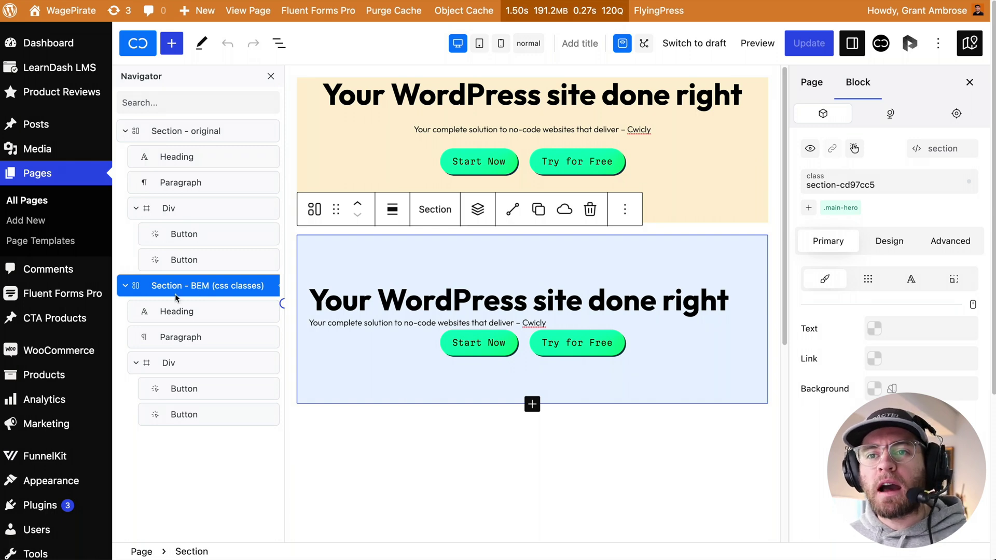
Back in the page editor, clear the flex display, direction, alignment and justification from the BEM section's main-hero class.
{"action": "left_click", "coordinate": [125, 131]}
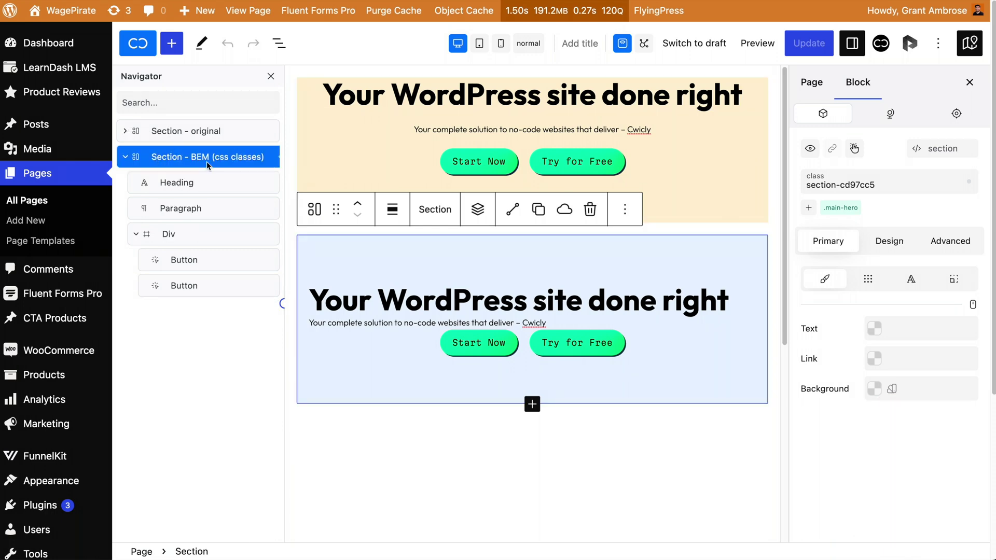
{"action": "left_click", "coordinate": [841, 208]}
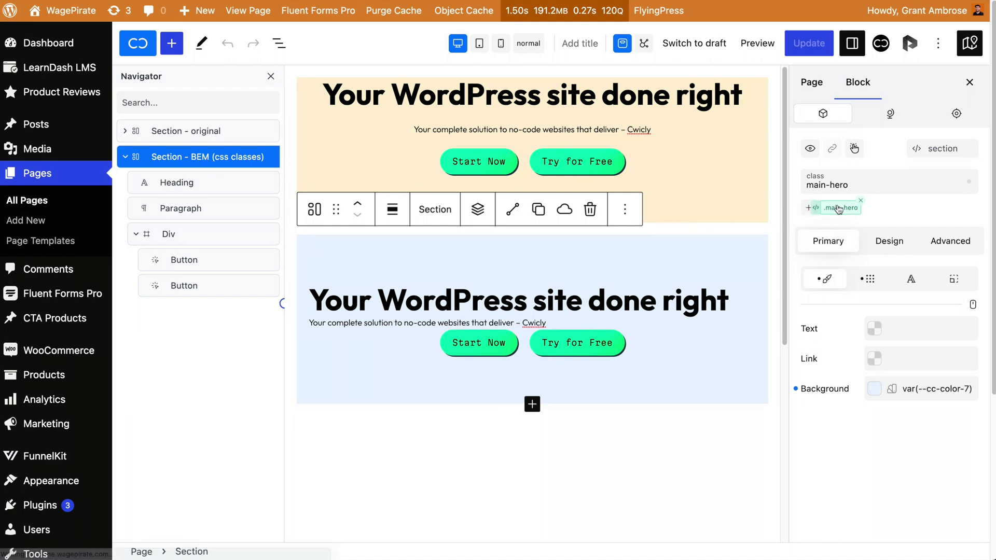
{"action": "left_click", "coordinate": [889, 243]}
{"action": "left_click", "coordinate": [890, 277]}
{"action": "scroll", "coordinate": [895, 427], "scroll_direction": "down", "scroll_amount": 1}
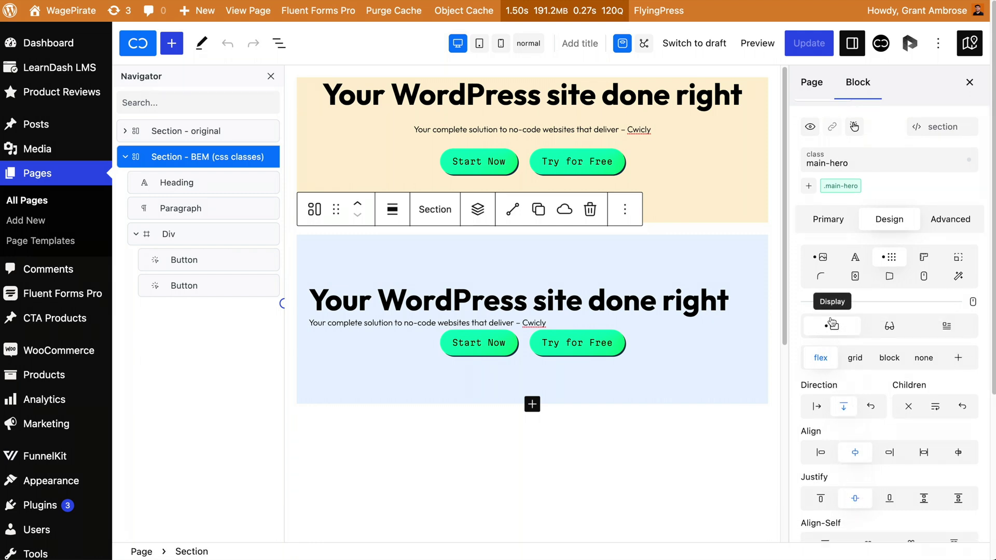
{"action": "left_click", "coordinate": [856, 499]}
{"action": "left_click", "coordinate": [828, 365]}
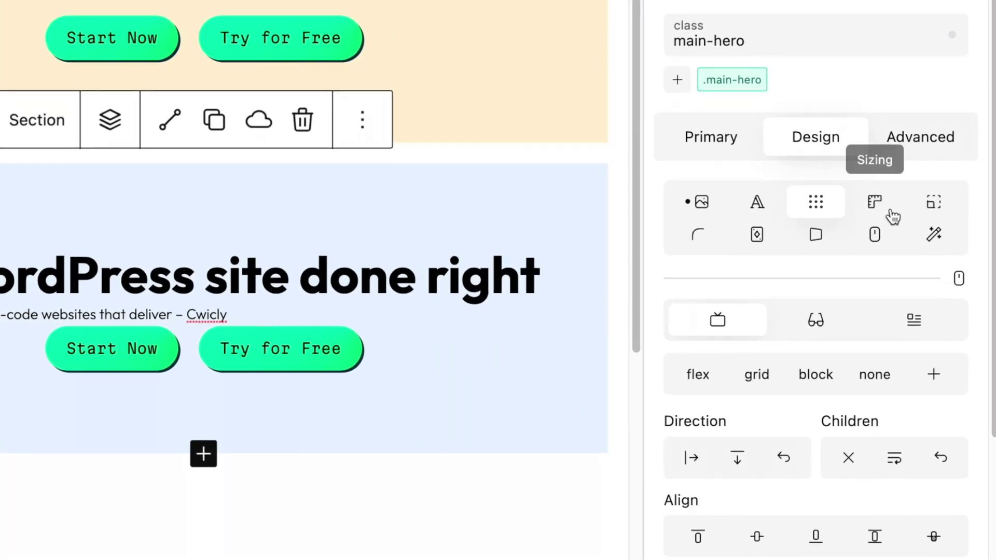
Add a relative style to the BEM section's main-hero class and name it .cc-wrapper.
{"action": "left_click", "coordinate": [933, 234]}
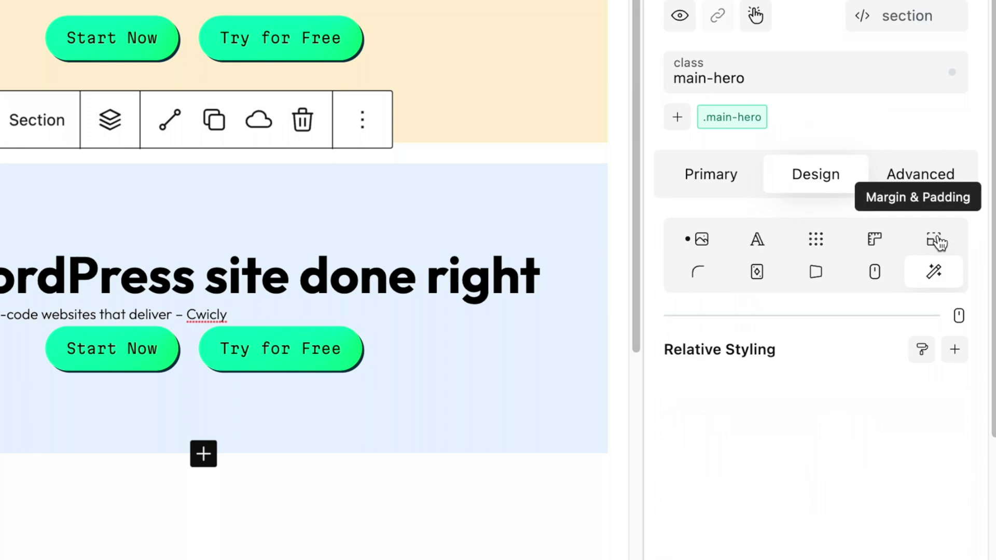
{"action": "left_click", "coordinate": [955, 350]}
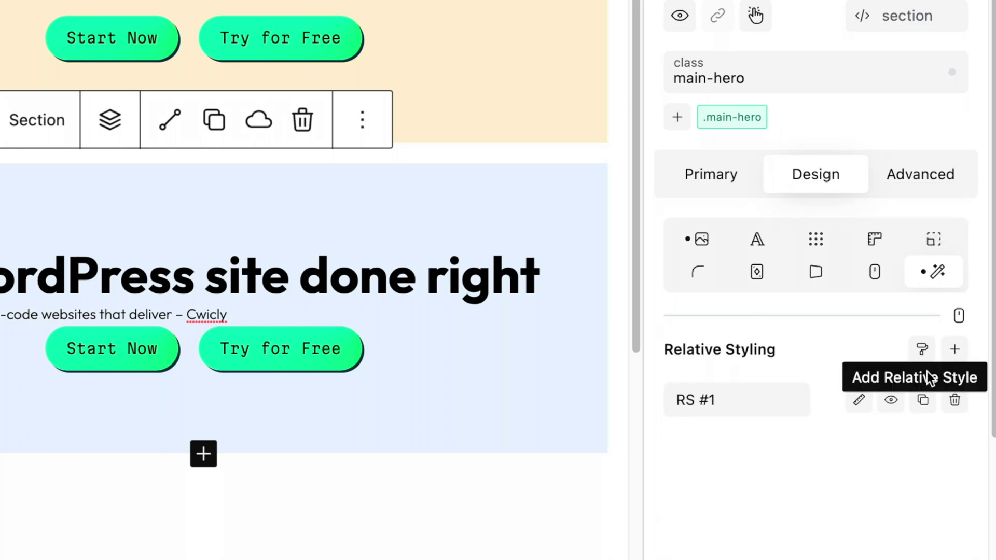
{"action": "left_click", "coordinate": [859, 402]}
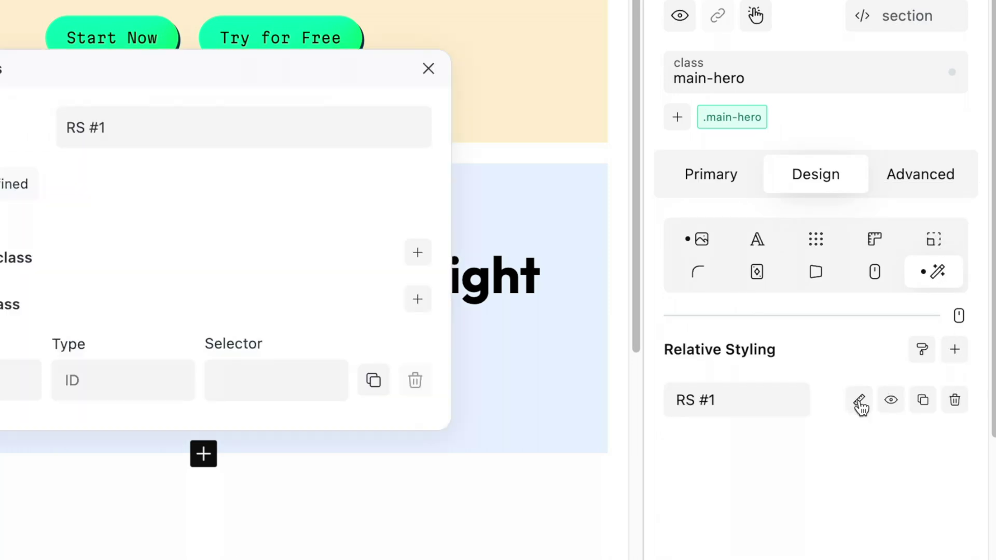
{"action": "triple_click", "coordinate": [98, 127]}
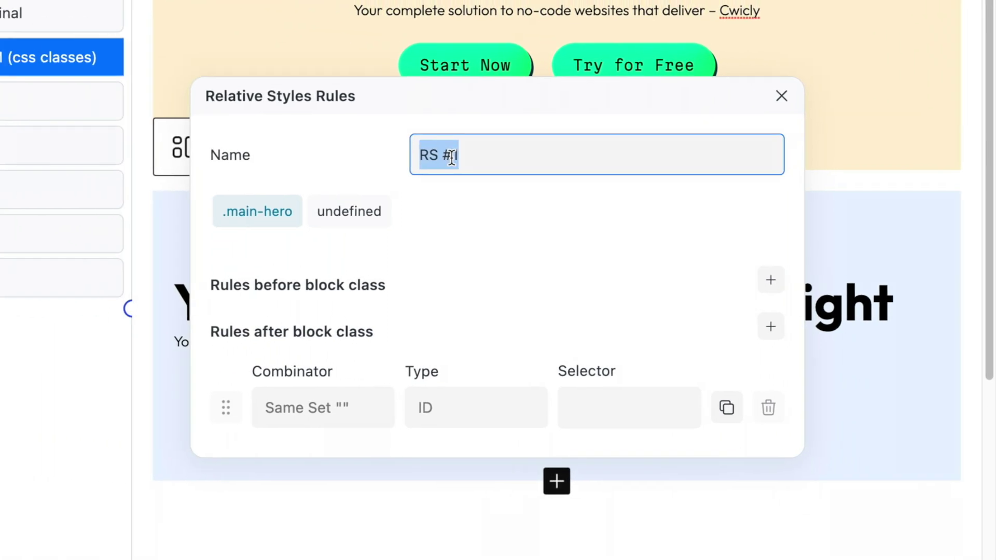
{"action": "type", "text": ".cc-wrapper"}
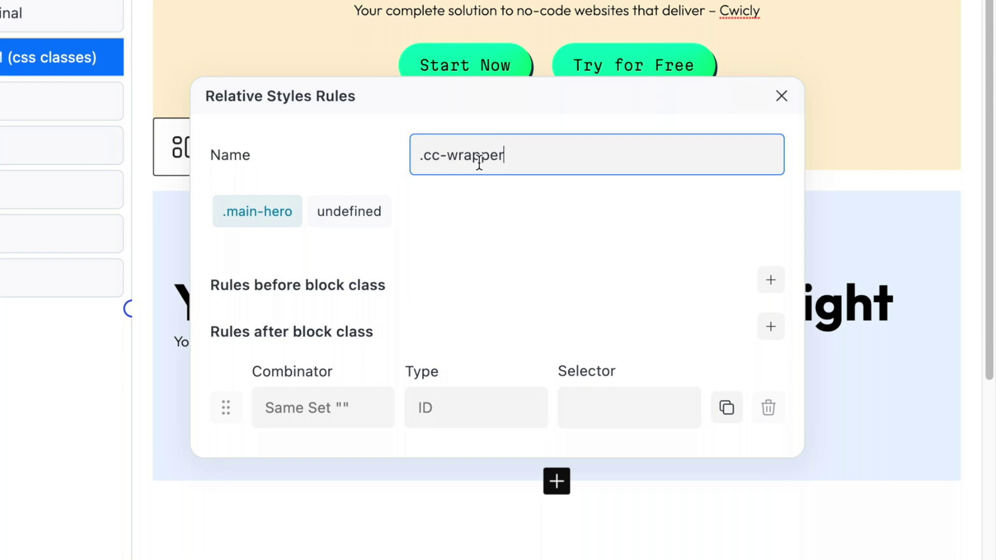
Make the relative style target a child (">") of type Class with the selector cc-wrapper, placed after the block class.
{"action": "triple_click", "coordinate": [434, 156]}
{"action": "key", "text": "super+c"}
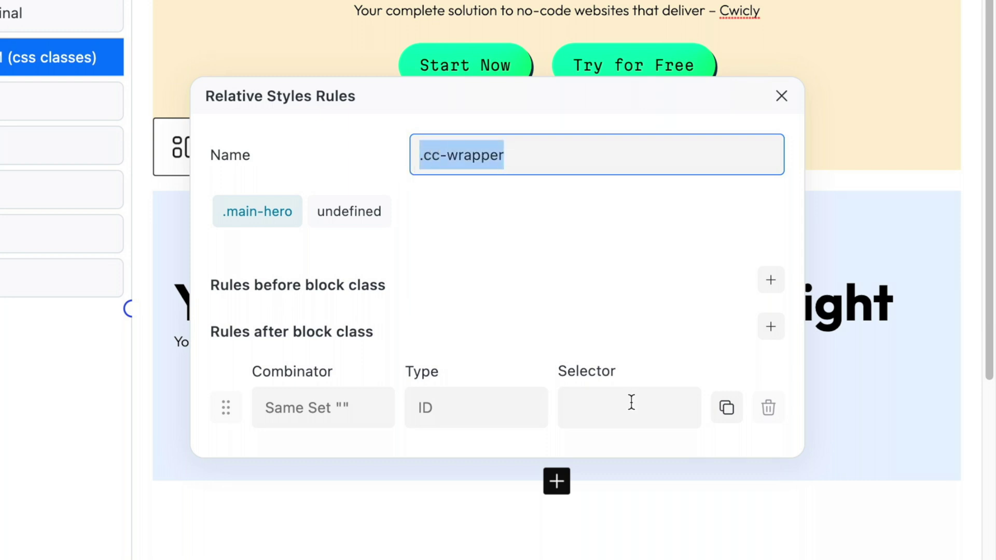
{"action": "left_click", "coordinate": [309, 407]}
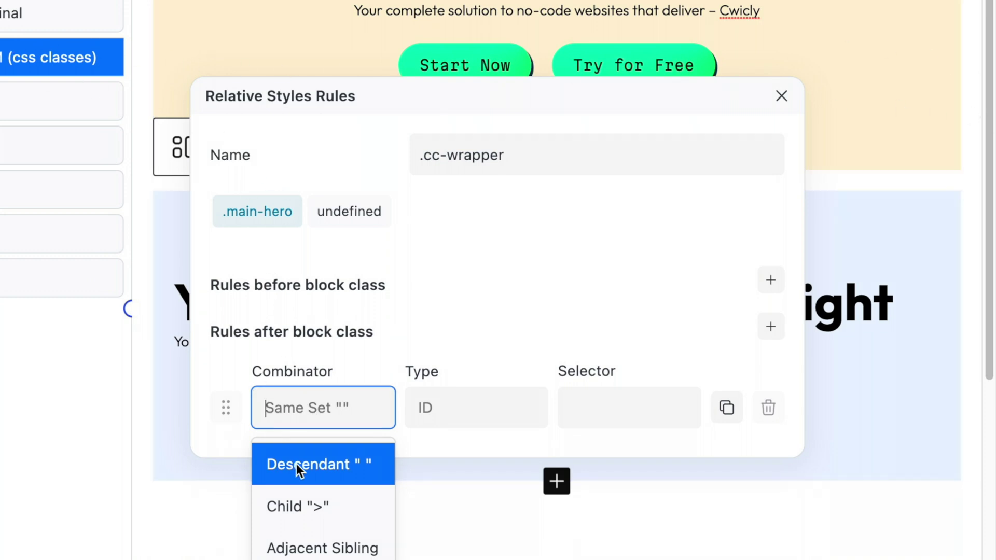
{"action": "left_click", "coordinate": [321, 508]}
{"action": "left_click", "coordinate": [423, 415]}
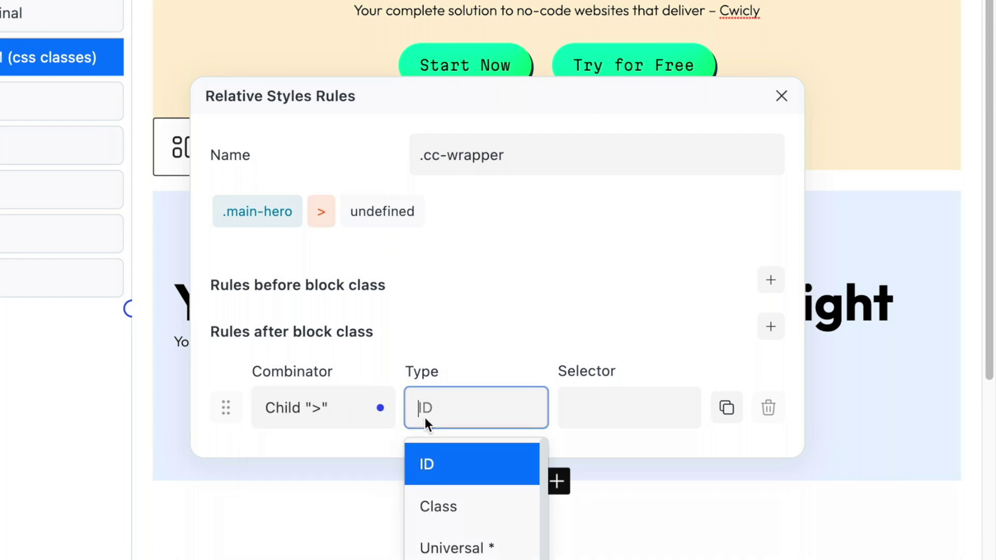
{"action": "left_click", "coordinate": [450, 502]}
{"action": "left_click", "coordinate": [602, 418]}
{"action": "key", "text": "super+v"}
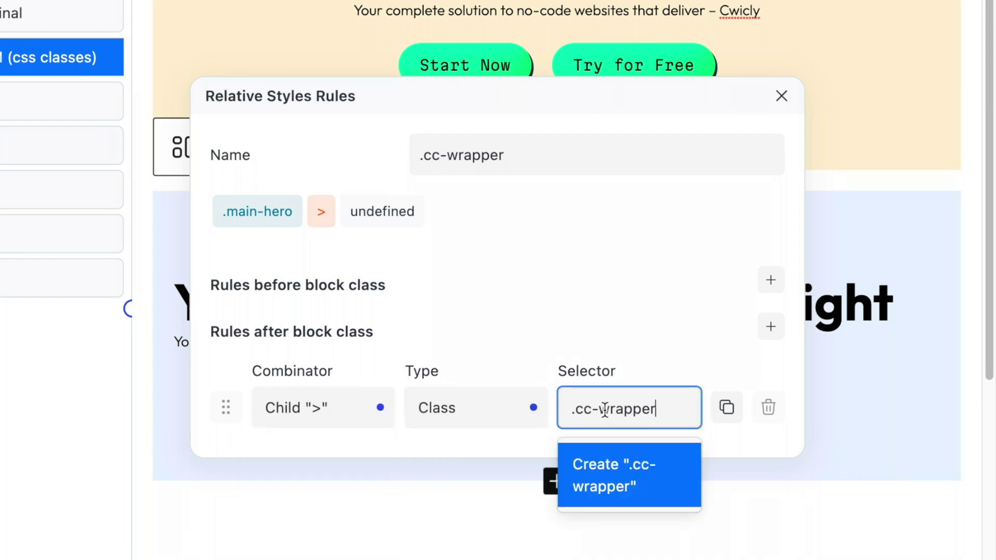
{"action": "left_click", "coordinate": [577, 408]}
{"action": "key", "text": "BackSpace"}
{"action": "key", "text": "Return"}
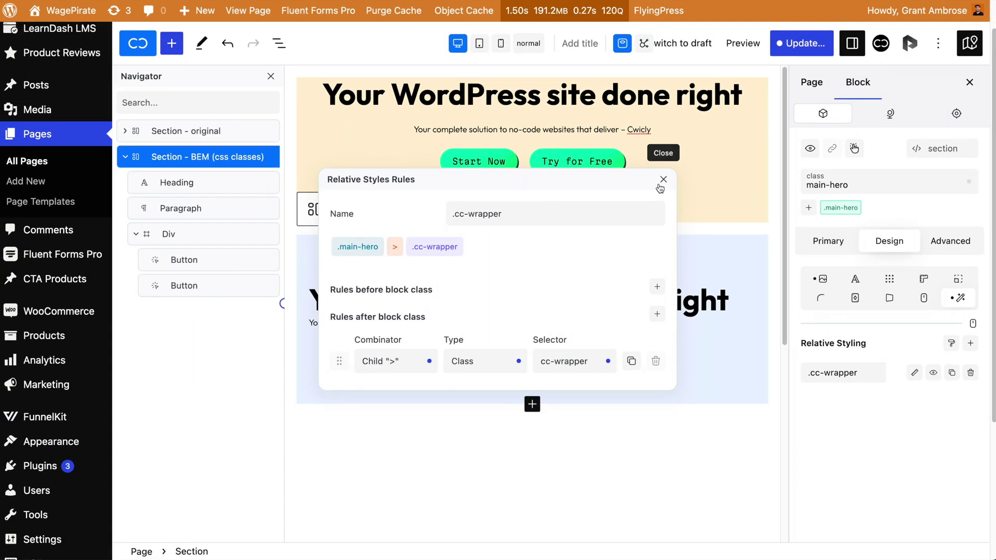
{"action": "left_click", "coordinate": [678, 169]}
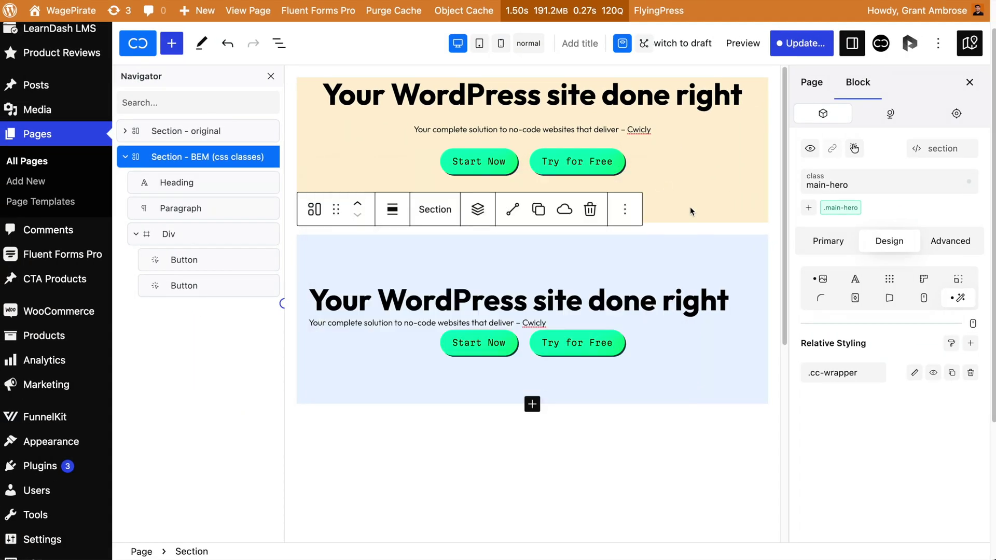
Give the .cc-wrapper relative style a flex column layout, centre alignment and a row gap of var(--size-m), and save the page.
{"action": "left_click", "coordinate": [834, 374]}
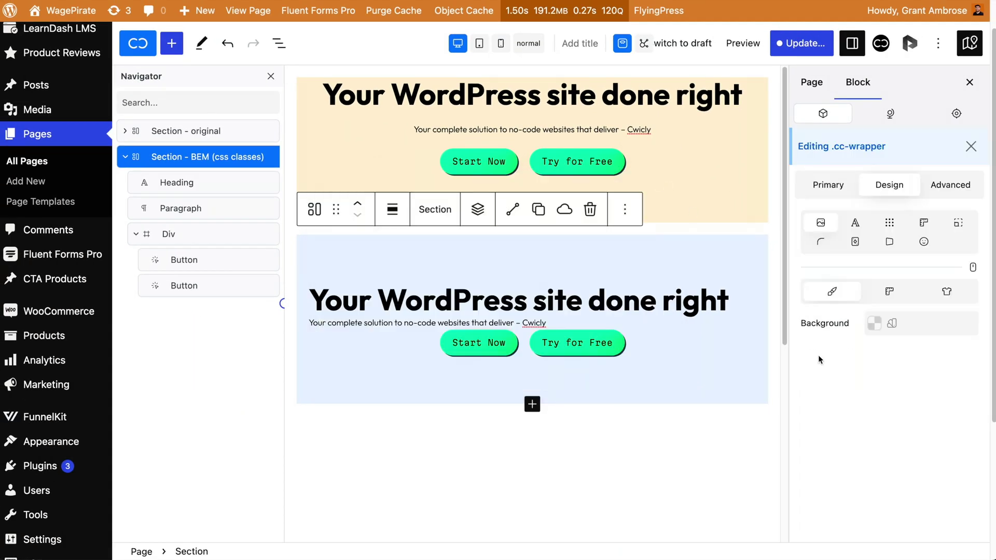
{"action": "left_click", "coordinate": [888, 223]}
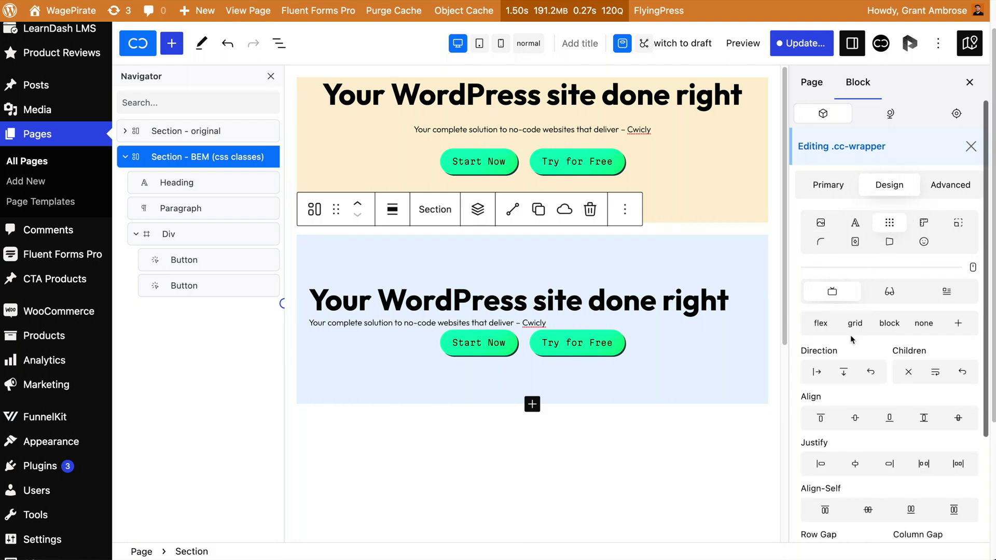
{"action": "left_click", "coordinate": [844, 371]}
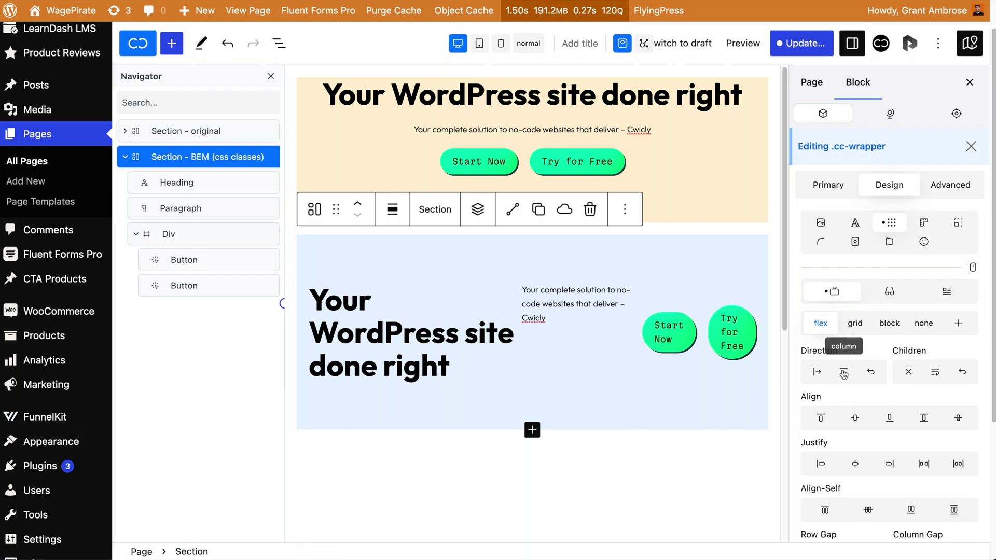
{"action": "left_click", "coordinate": [855, 418]}
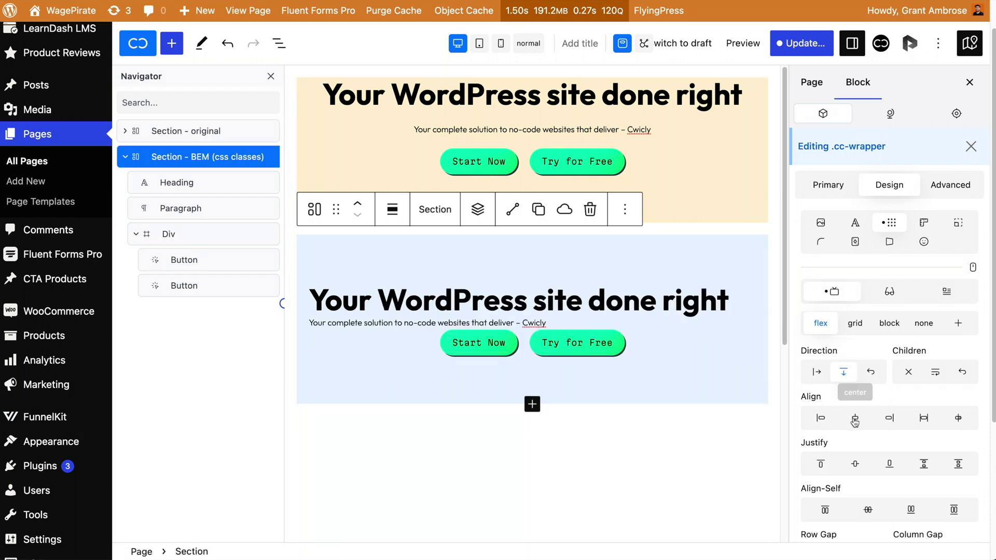
{"action": "scroll", "coordinate": [865, 493], "scroll_direction": "down", "scroll_amount": 3}
{"action": "left_click", "coordinate": [843, 420]}
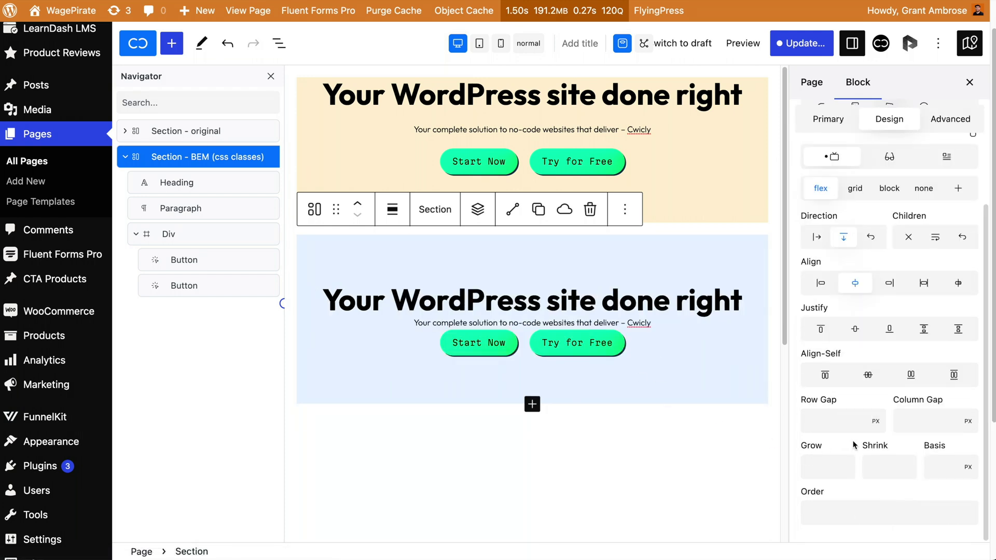
{"action": "type", "text": "var(--size-m)"}
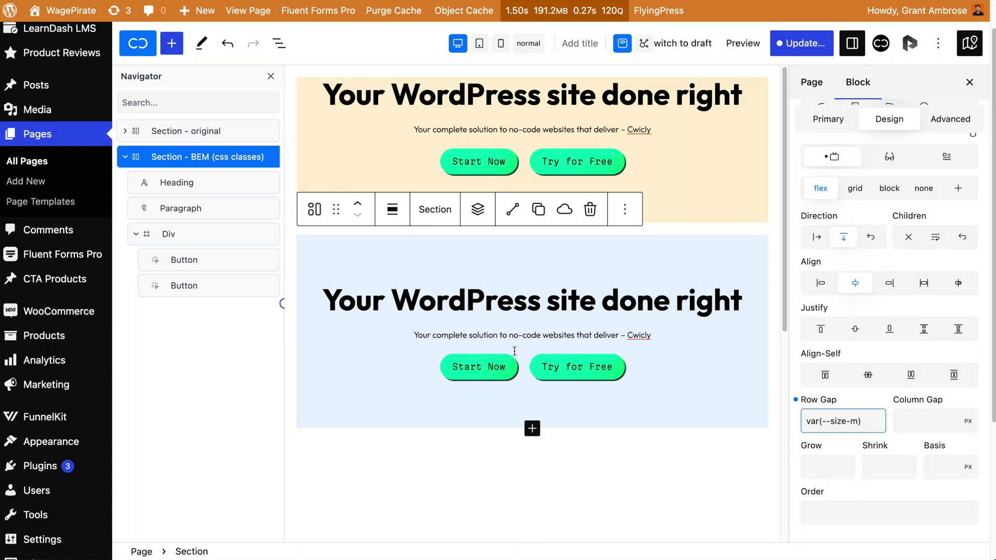
{"action": "left_click", "coordinate": [825, 52]}
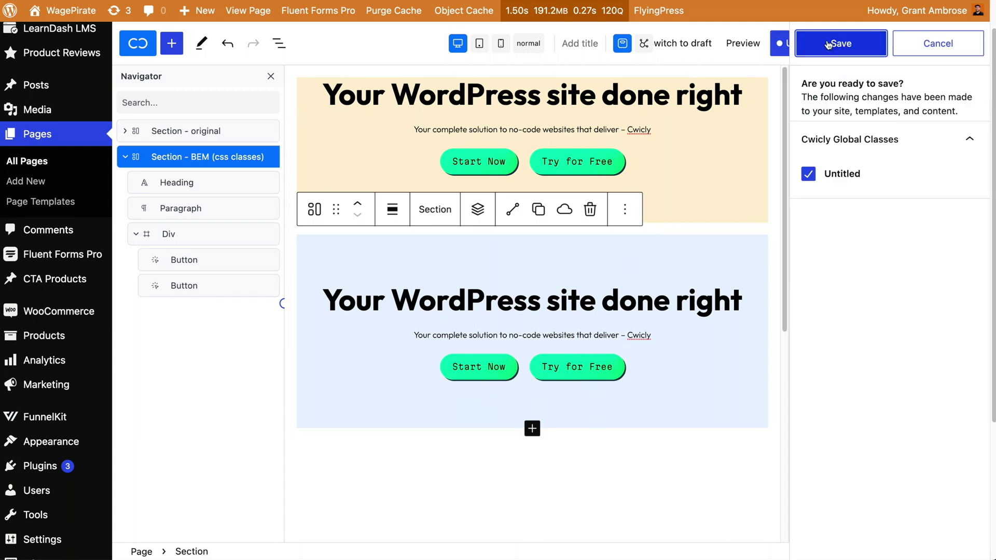
{"action": "left_click", "coordinate": [828, 45]}
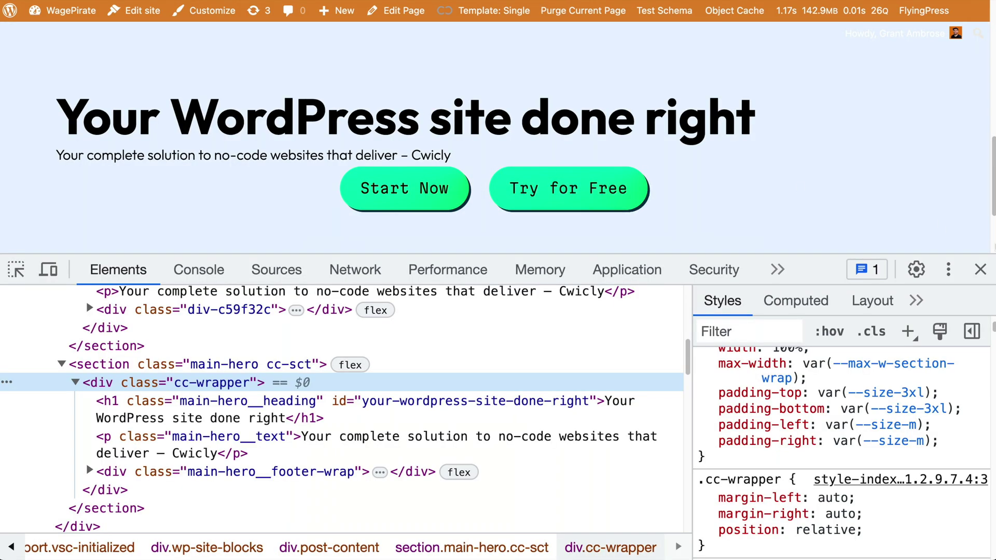
Switch to the live page, reload it and examine the CSS rules on the main-hero section and its inner cc-wrapper div.
{"action": "key", "text": "super+r"}
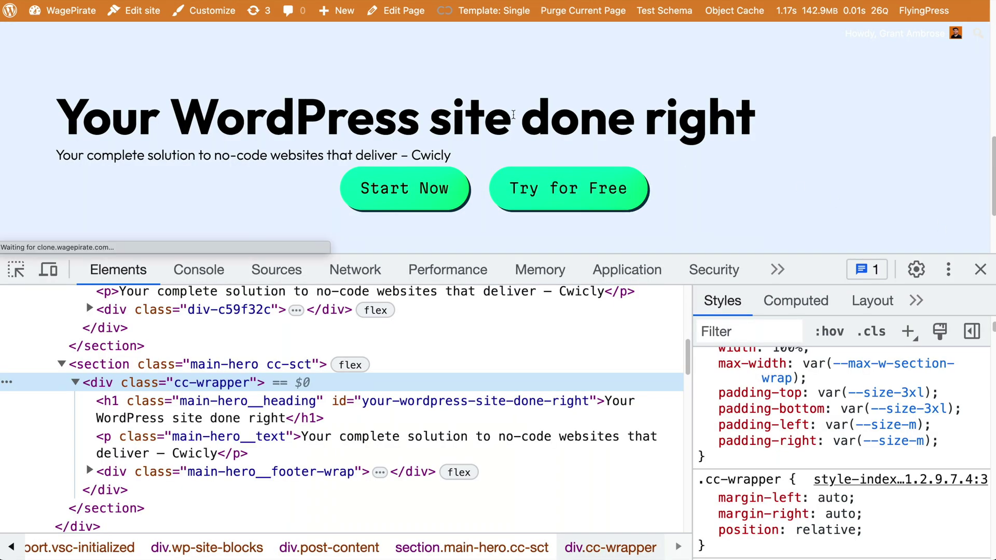
{"action": "left_click", "coordinate": [173, 397]}
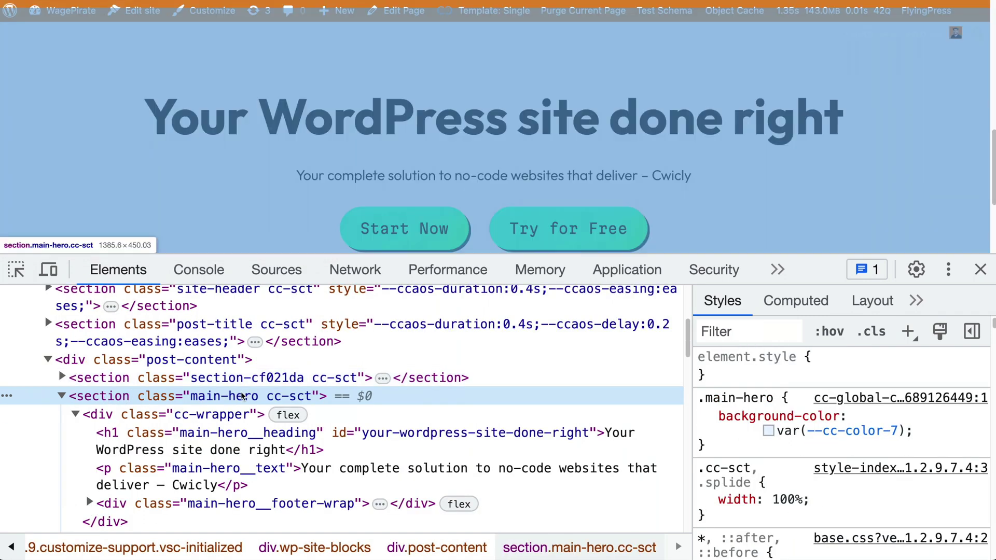
{"action": "left_click", "coordinate": [216, 416]}
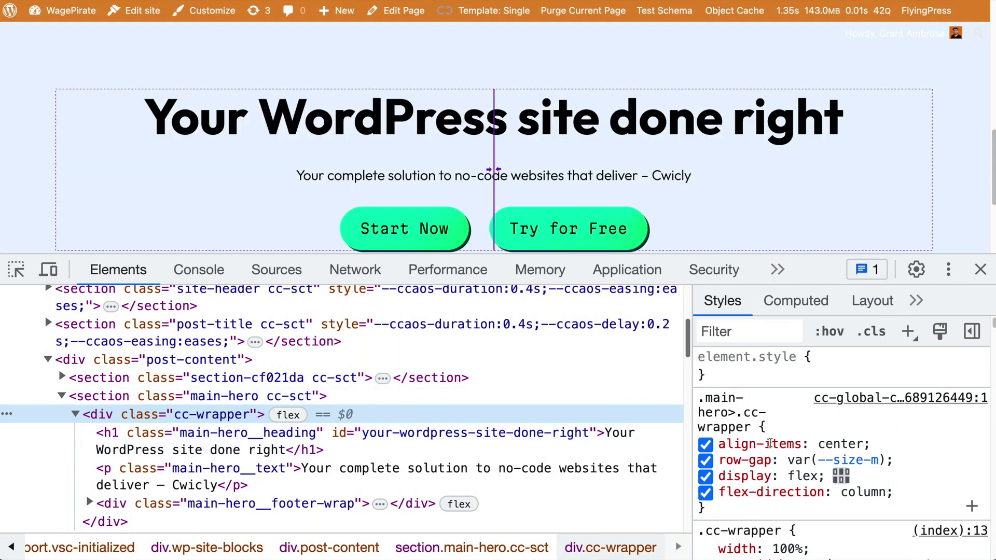
{"action": "scroll", "coordinate": [771, 442], "scroll_direction": "down", "scroll_amount": 1}
{"action": "scroll", "coordinate": [770, 443], "scroll_direction": "down", "scroll_amount": 1}
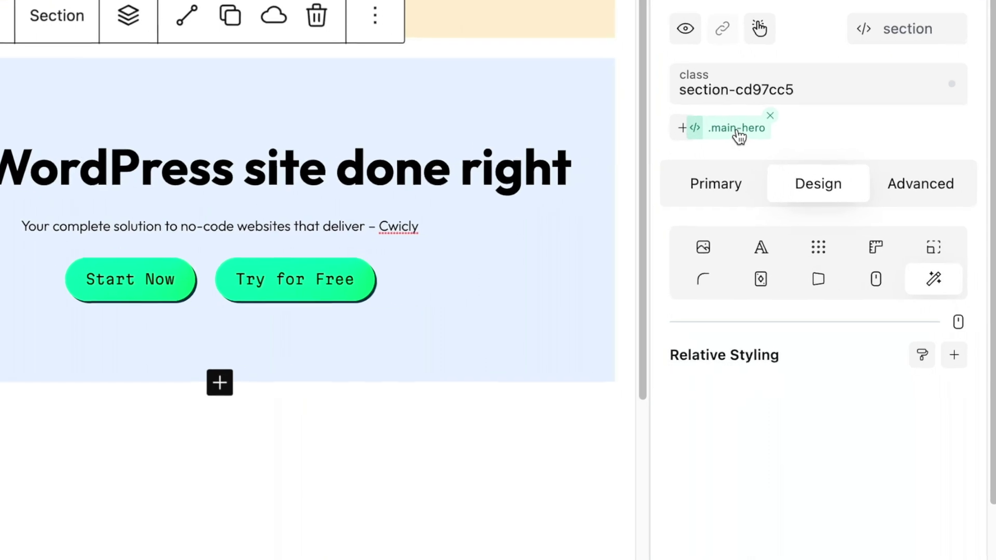
Back in the page editor, delete the .cc-wrapper relative style from the BEM section's main-hero class.
{"action": "left_click", "coordinate": [737, 129]}
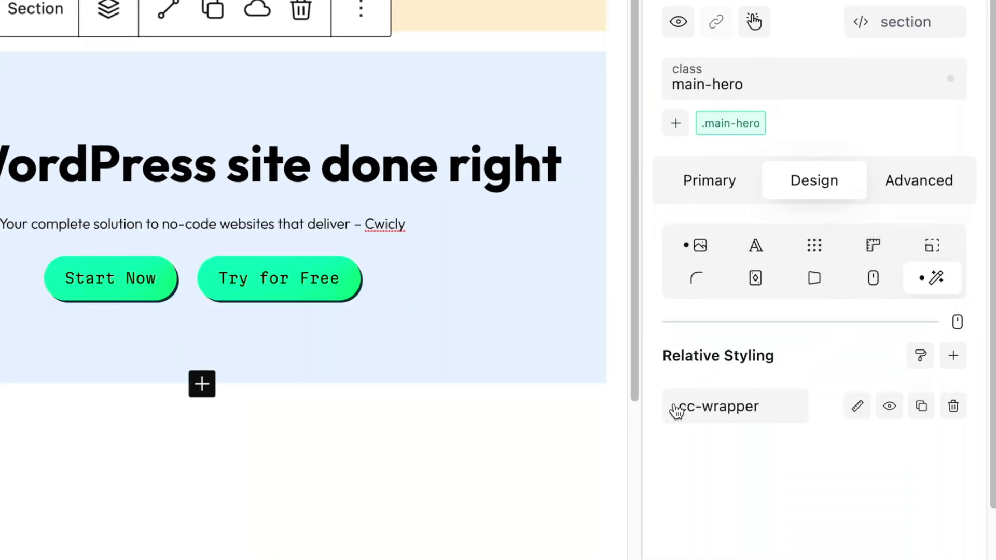
{"action": "left_click", "coordinate": [952, 408]}
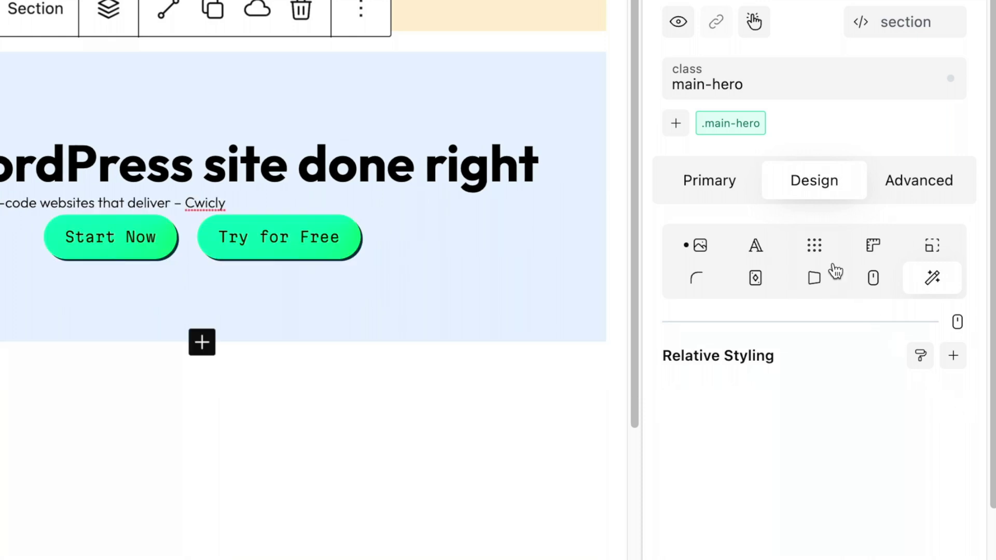
Start a custom CSS rule on the main-hero class with the selector .globalclass > .cc-wrapper.
{"action": "left_click", "coordinate": [926, 187]}
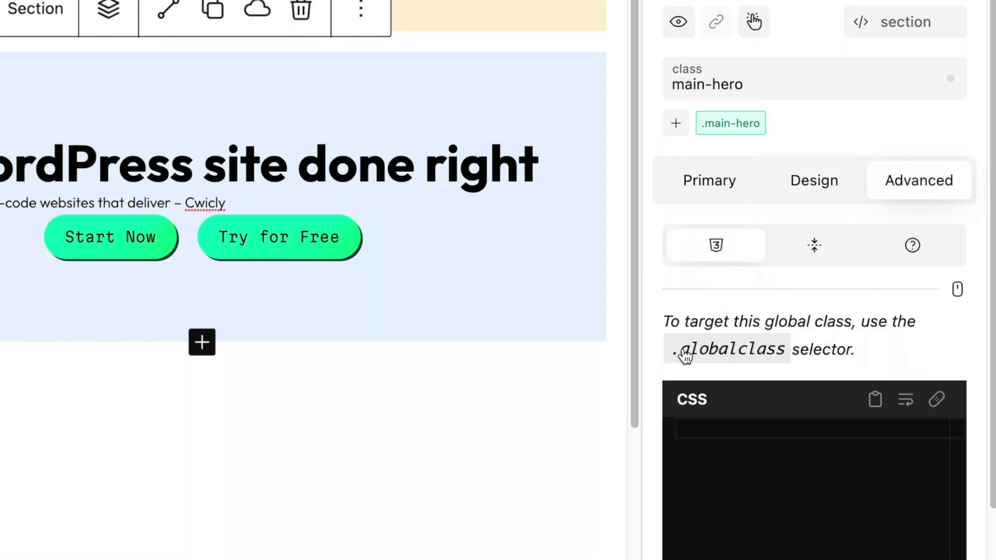
{"action": "left_click", "coordinate": [724, 438]}
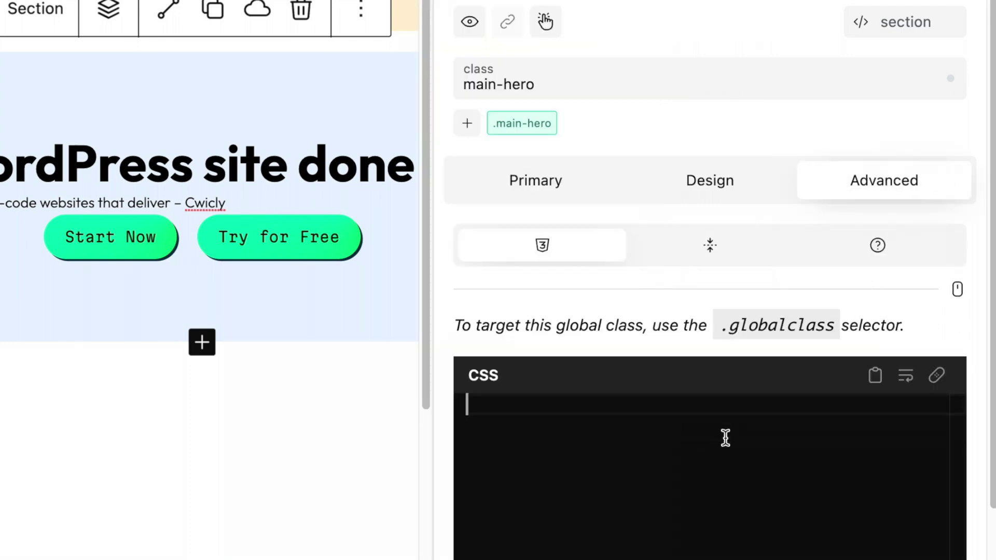
{"action": "type", "text": ".globalclass"}
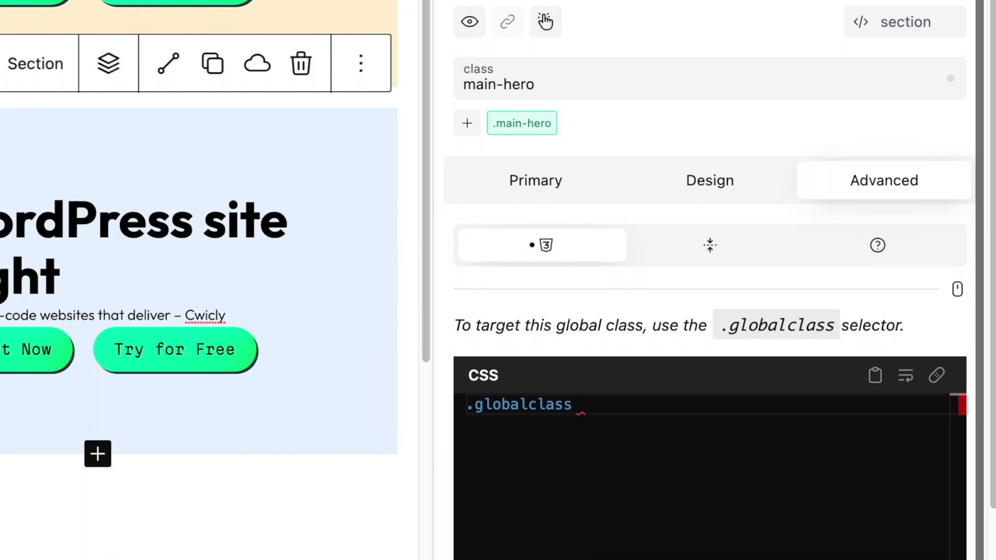
{"action": "type", "text": " > .co"}
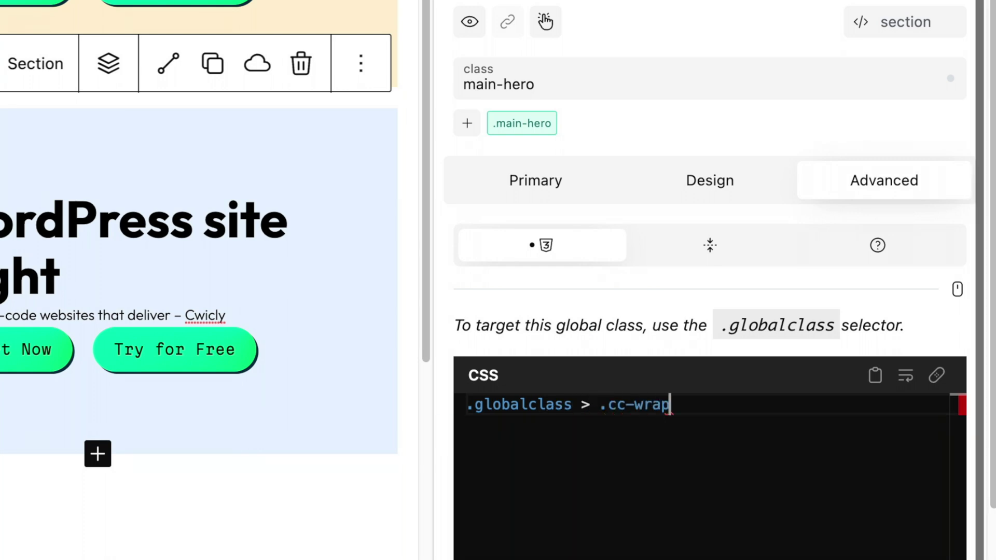
{"action": "type", "text": "{"}
{"action": "key", "text": "Return"}
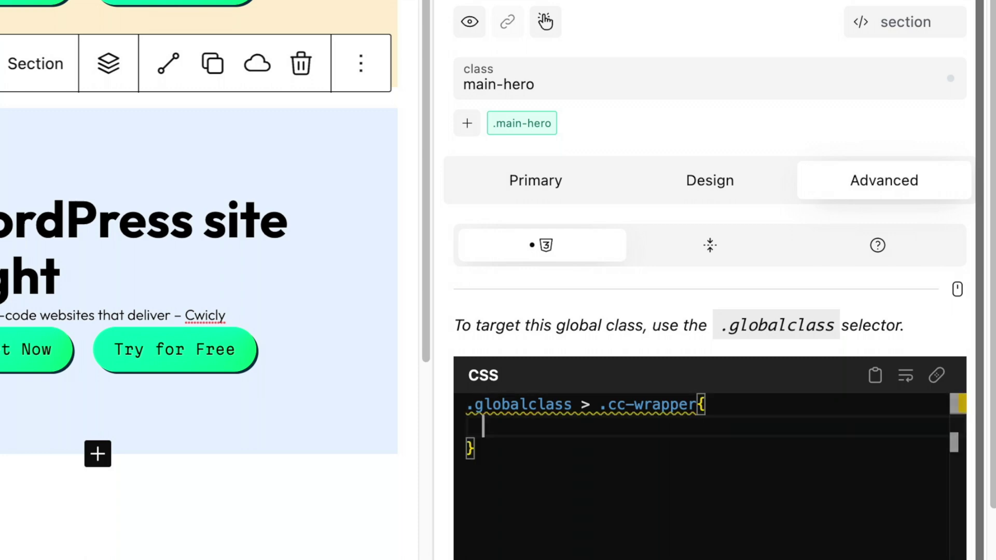
Fill the .cc-wrapper rule with display: flex, flex-direction: column and gap: var(--size-m).
{"action": "type", "text": "display: flex;"}
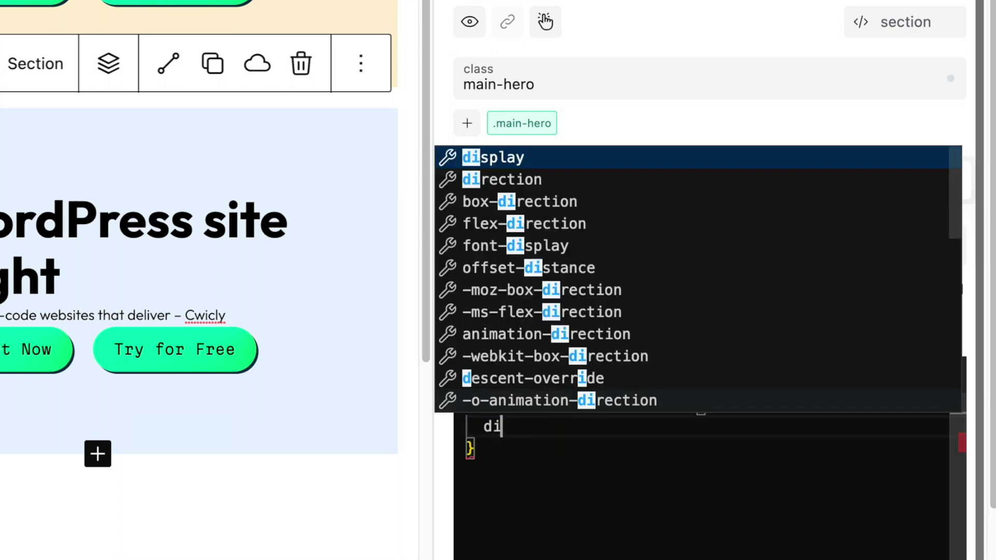
{"action": "key", "text": "Return"}
{"action": "type", "text": "fle"}
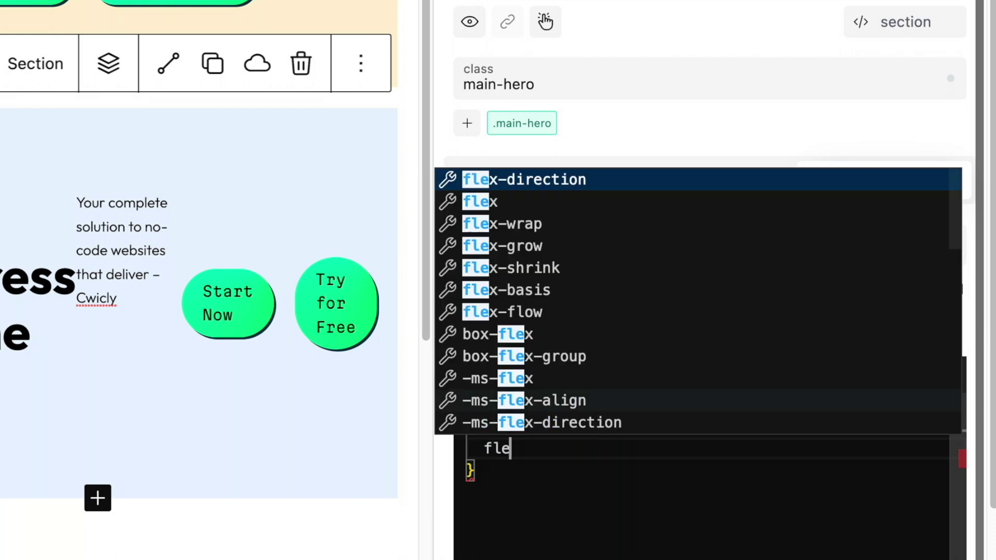
{"action": "type", "text": "x-direction: column;"}
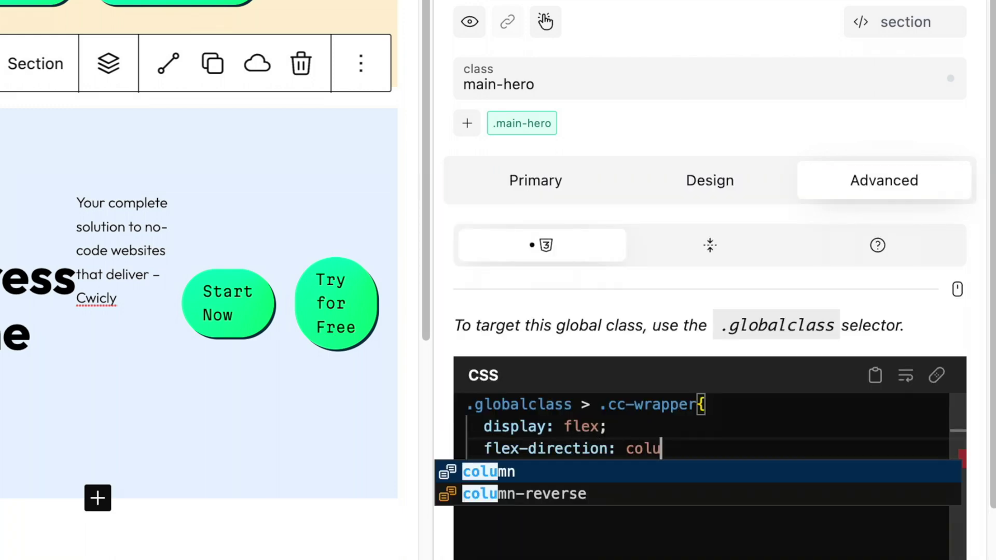
{"action": "key", "text": "Return"}
{"action": "type", "text": "gap: var(--size-m);"}
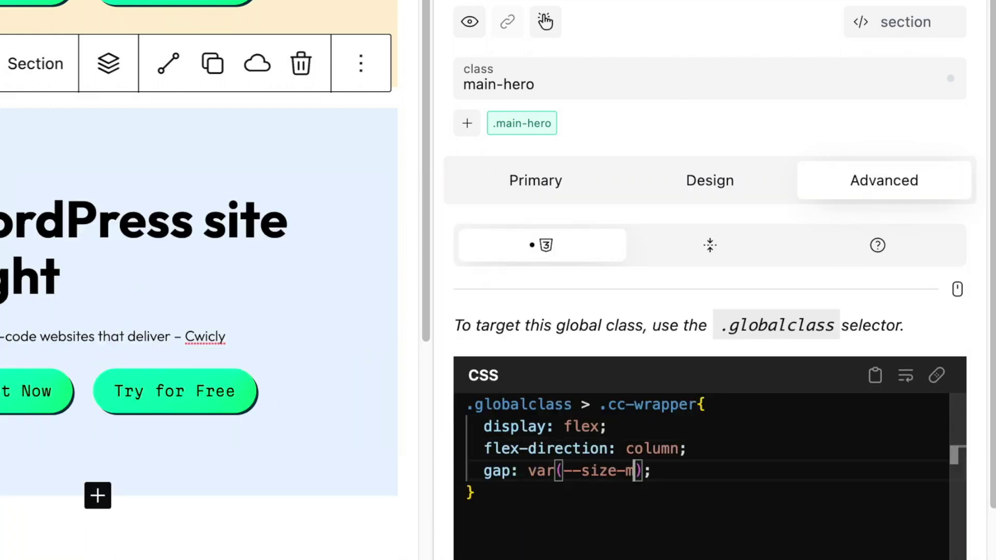
Complete the .cc-wrapper rule with align-items: center and text-align: center.
{"action": "key", "text": "End"}
{"action": "key", "text": "Return"}
{"action": "type", "text": "align-i"}
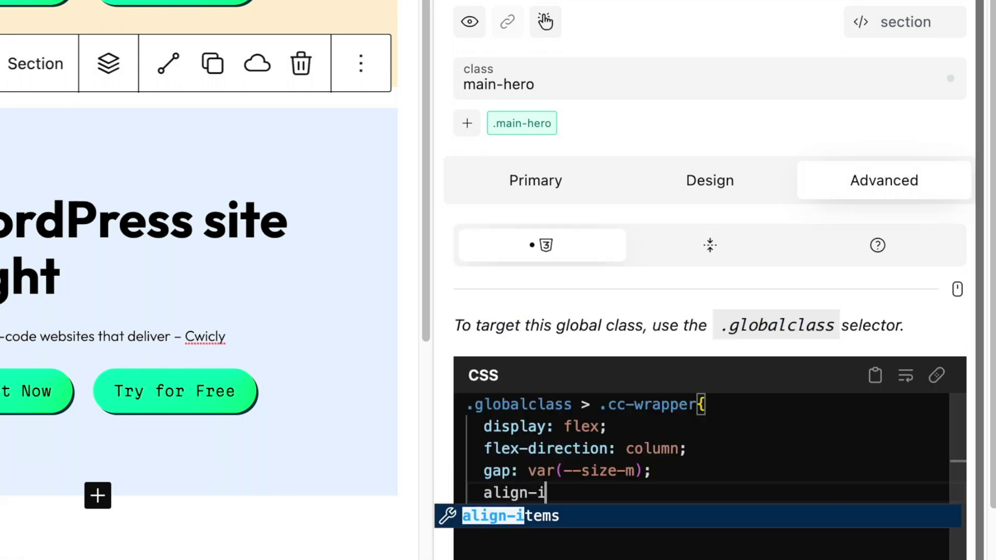
{"action": "type", "text": "tems: center;"}
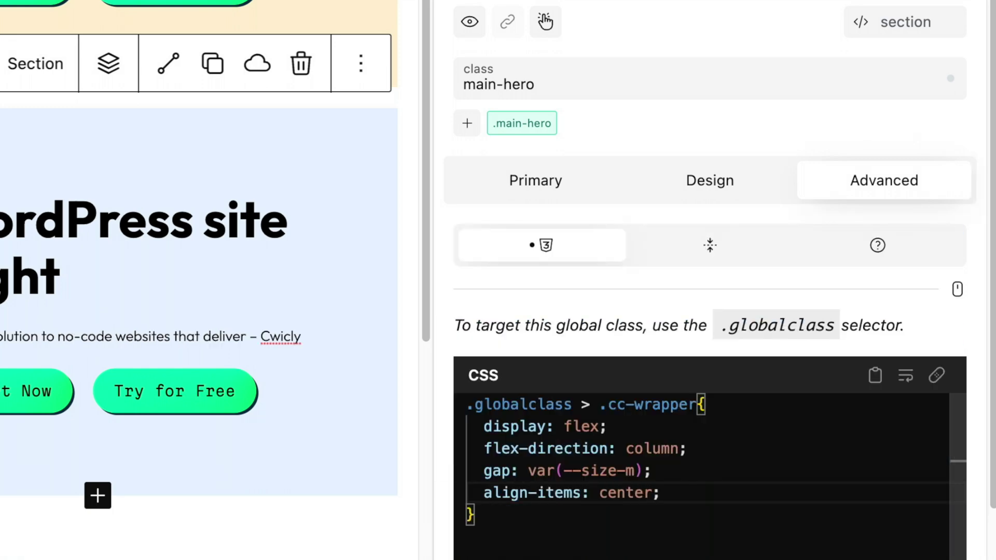
{"action": "key", "text": "Return"}
{"action": "type", "text": "text-alig"}
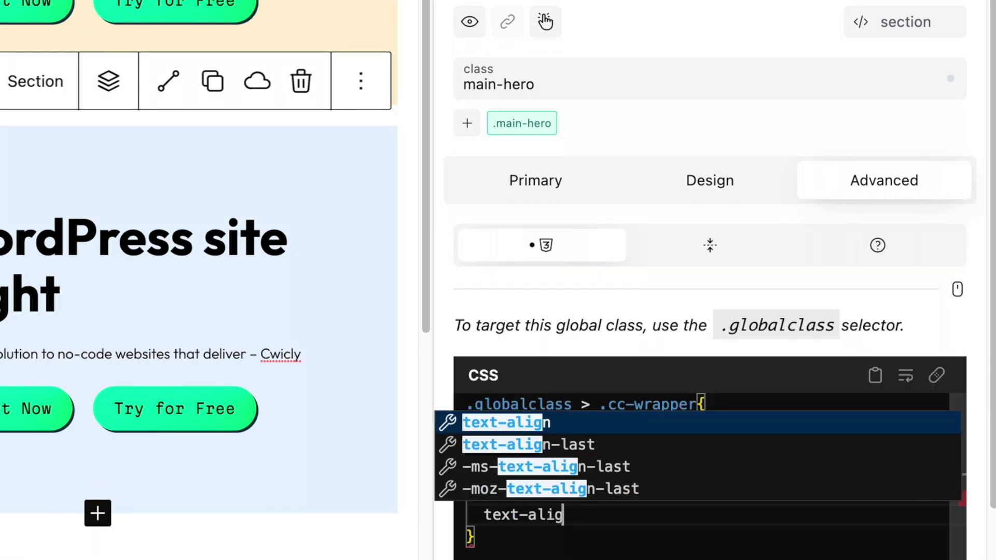
{"action": "type", "text": "n: center;"}
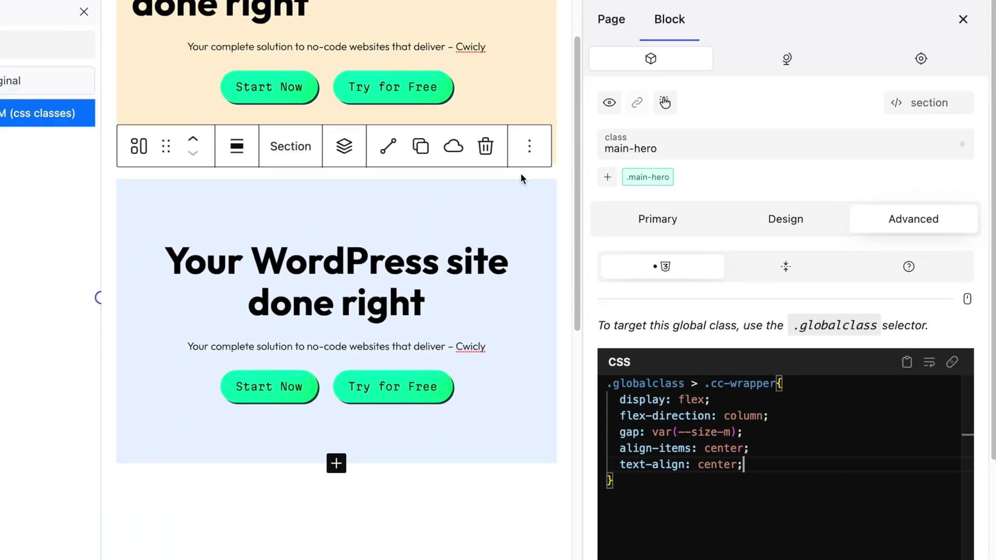
Save the page together with the pending Cwicly Global Classes changes.
{"action": "left_click", "coordinate": [822, 45]}
{"action": "left_click", "coordinate": [822, 44]}
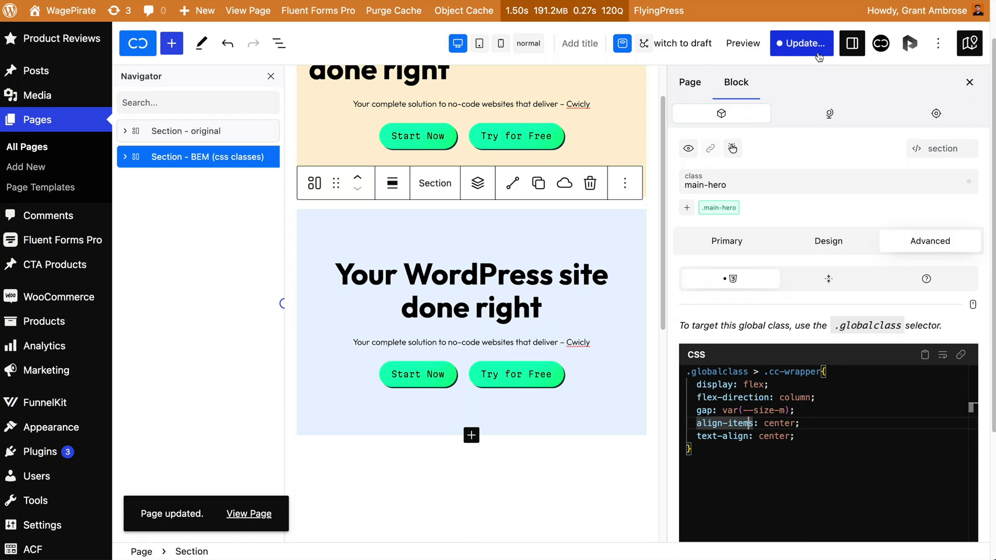
{"action": "left_click", "coordinate": [818, 49]}
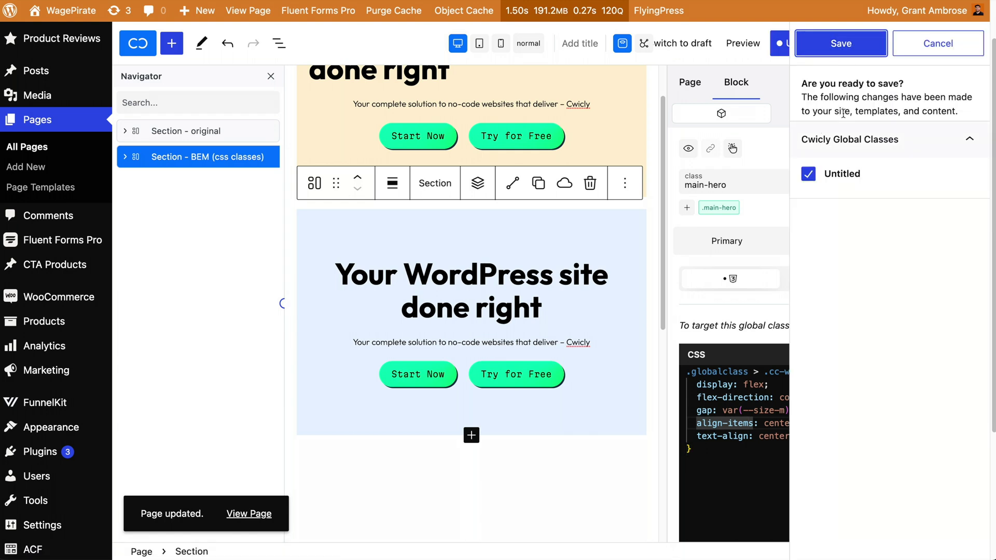
{"action": "left_click", "coordinate": [840, 47]}
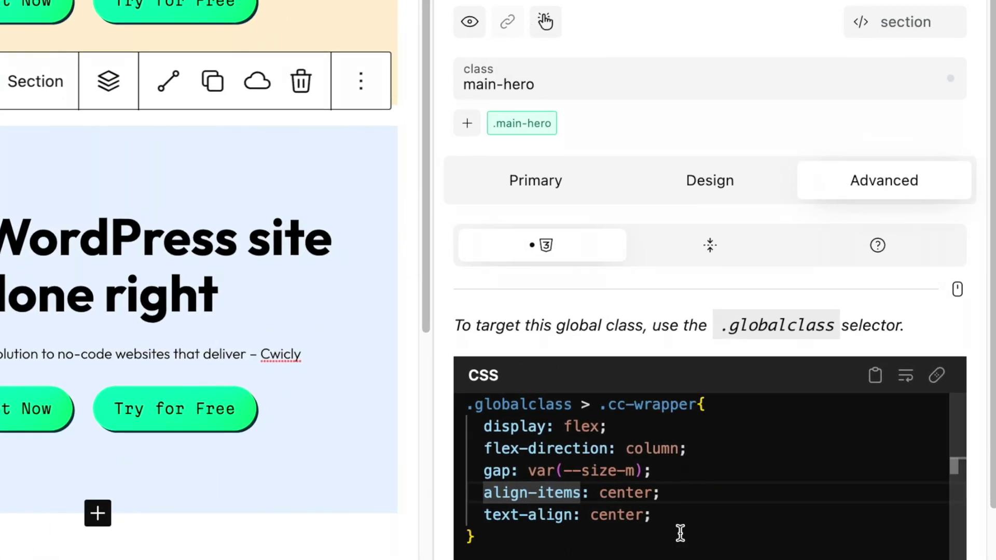
Try .main-hero in place of the .globalclass selector in the custom CSS rule, and undo the replacement.
{"action": "left_click_drag", "start_coordinate": [572, 405], "coordinate": [470, 404]}
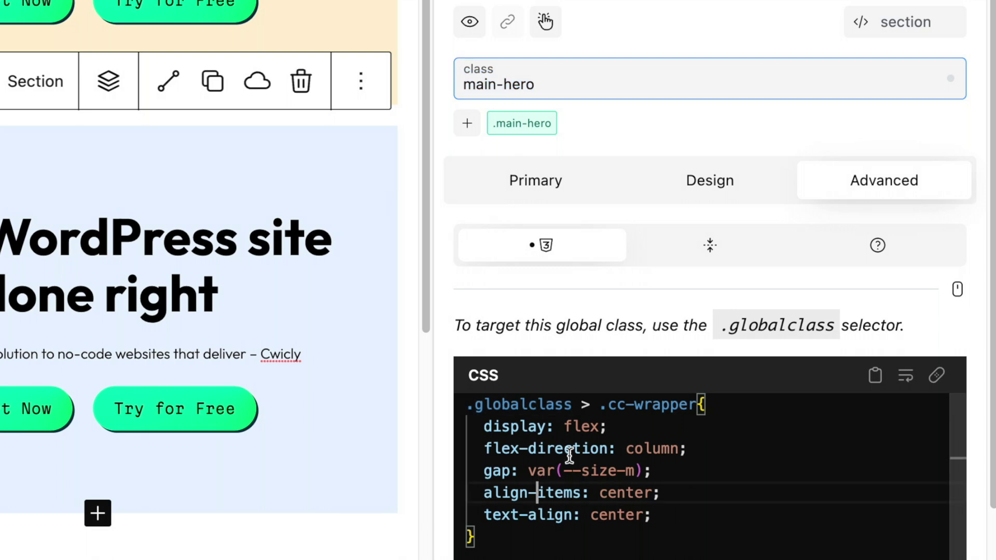
{"action": "left_click", "coordinate": [537, 493]}
{"action": "left_click_drag", "start_coordinate": [575, 404], "coordinate": [473, 404]}
{"action": "type", "text": "main-hero"}
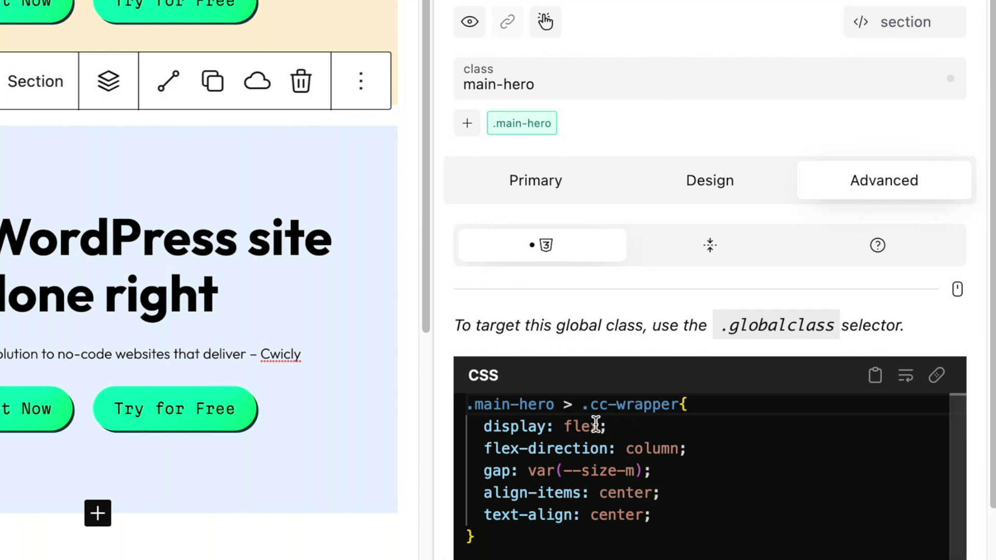
{"action": "key", "text": "ctrl+z"}
{"action": "left_click", "coordinate": [740, 427]}
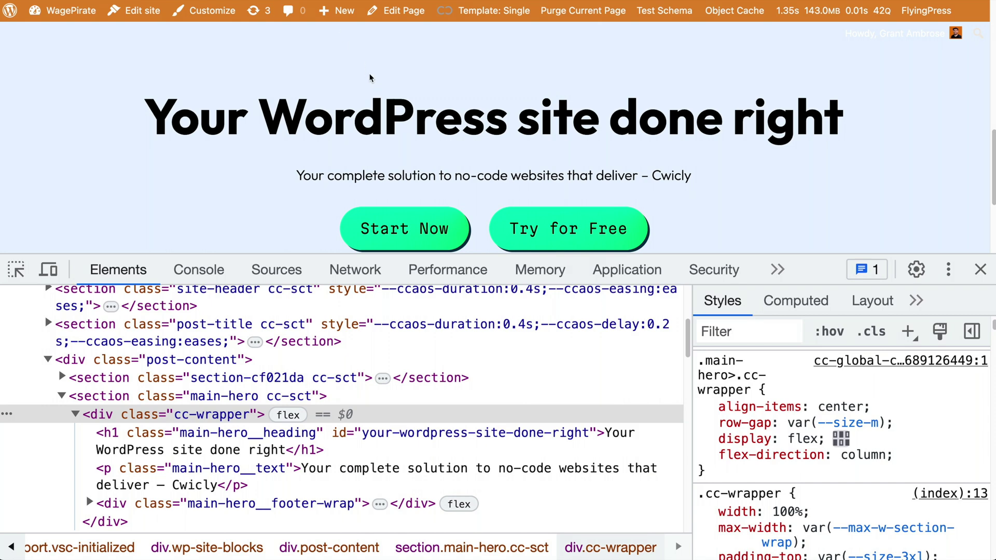
On the live page, inspect the blue hero's main-hero section and examine the CSS rules on its inner cc-wrapper div.
{"action": "right_click", "coordinate": [387, 111]}
{"action": "left_click", "coordinate": [454, 254]}
{"action": "left_click", "coordinate": [224, 398]}
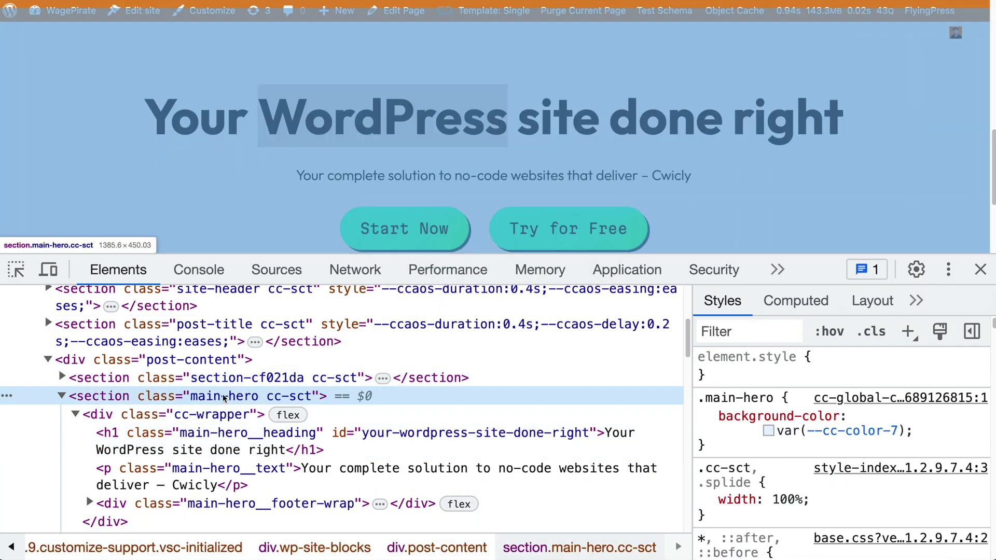
{"action": "left_click", "coordinate": [192, 418]}
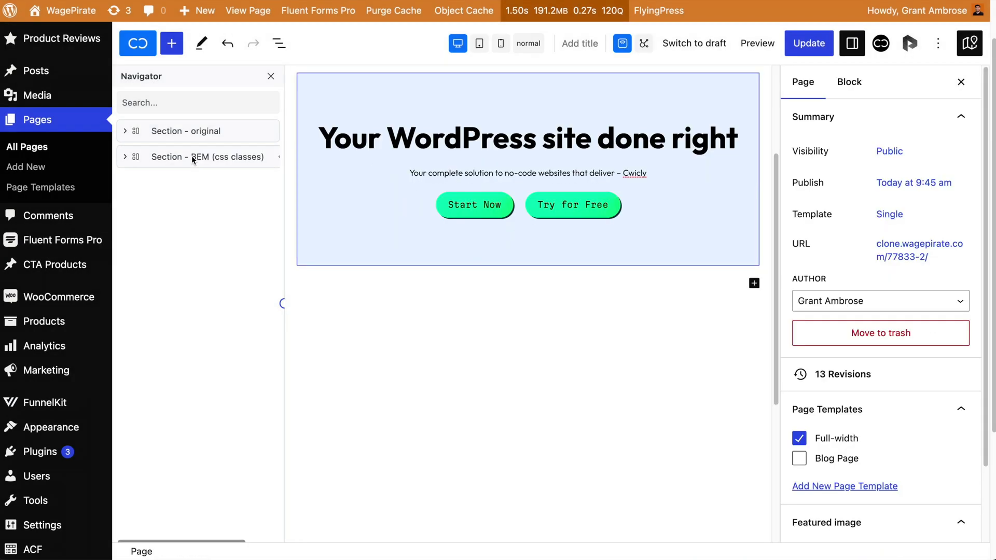
Back in the page editor, duplicate the Section - BEM (css classes) block.
{"action": "left_click", "coordinate": [191, 156]}
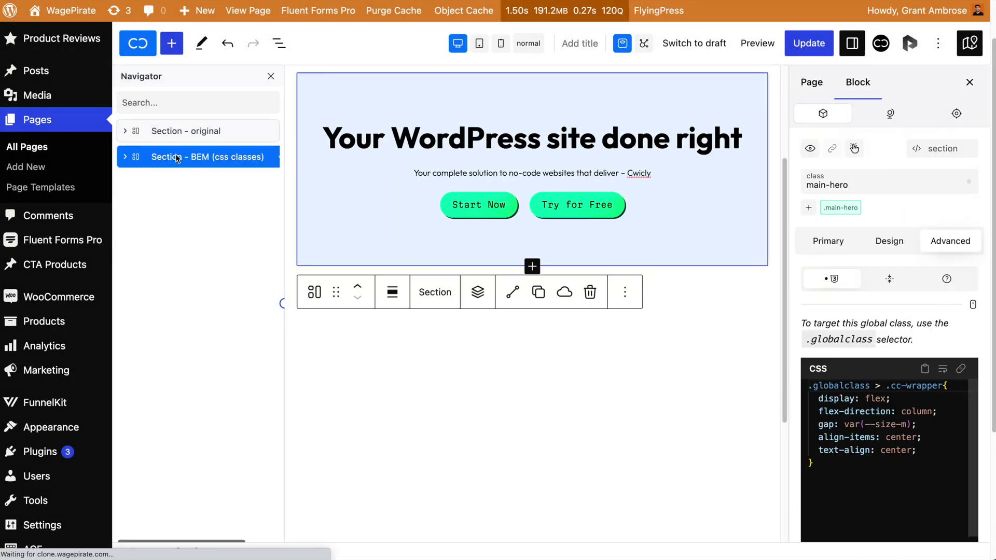
{"action": "right_click", "coordinate": [185, 156]}
{"action": "left_click", "coordinate": [226, 185]}
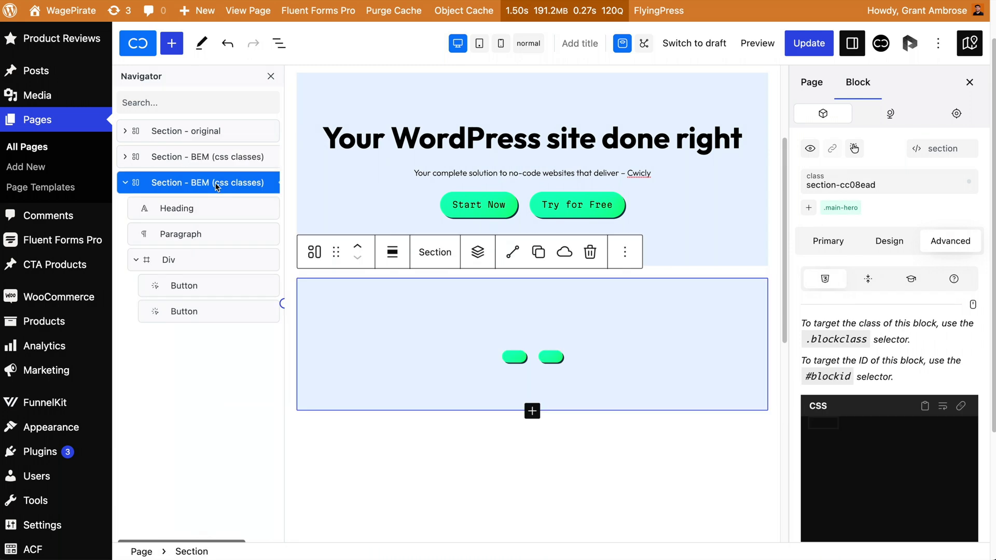
Set the duplicated section's background to the light green figjam-green global colour.
{"action": "left_click", "coordinate": [827, 241]}
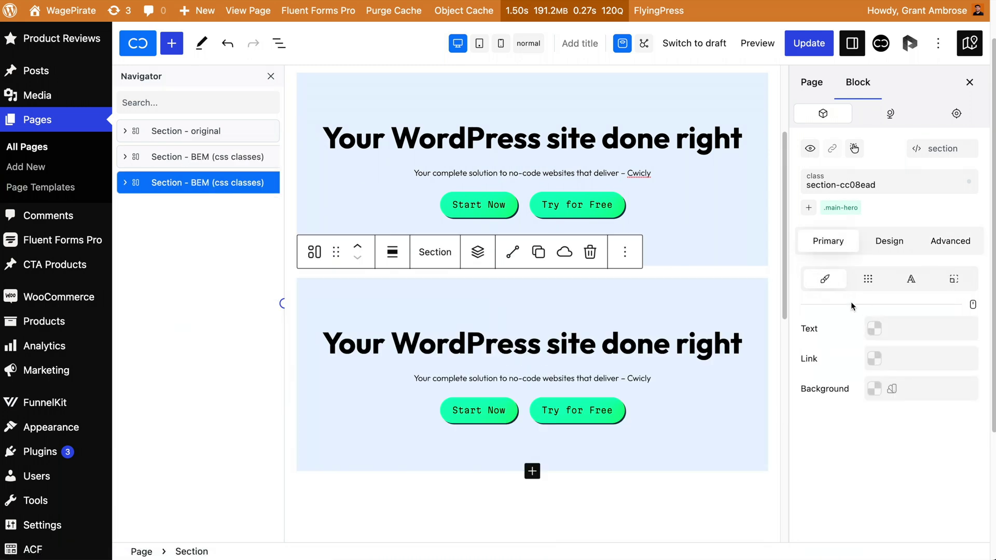
{"action": "left_click", "coordinate": [873, 389]}
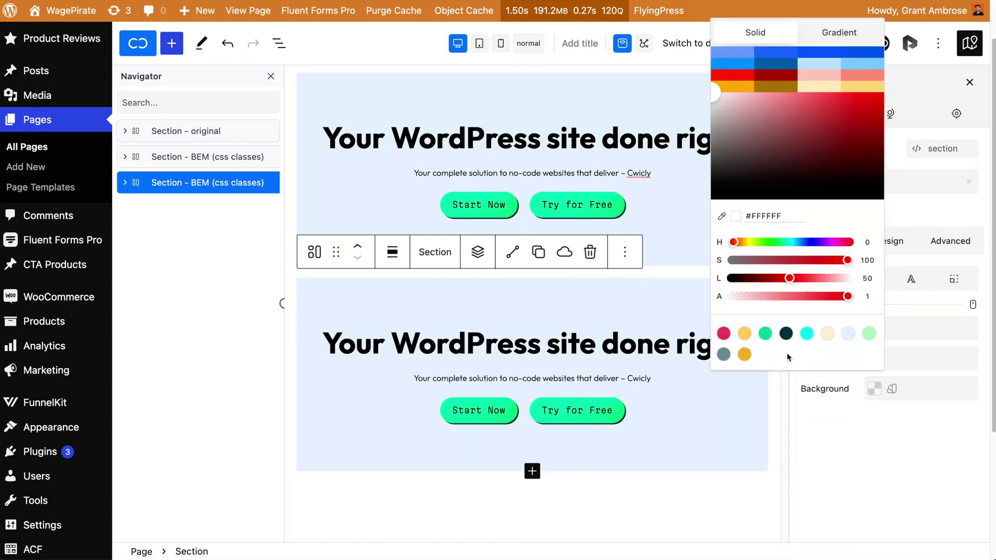
{"action": "left_click", "coordinate": [868, 334]}
{"action": "left_click", "coordinate": [208, 184]}
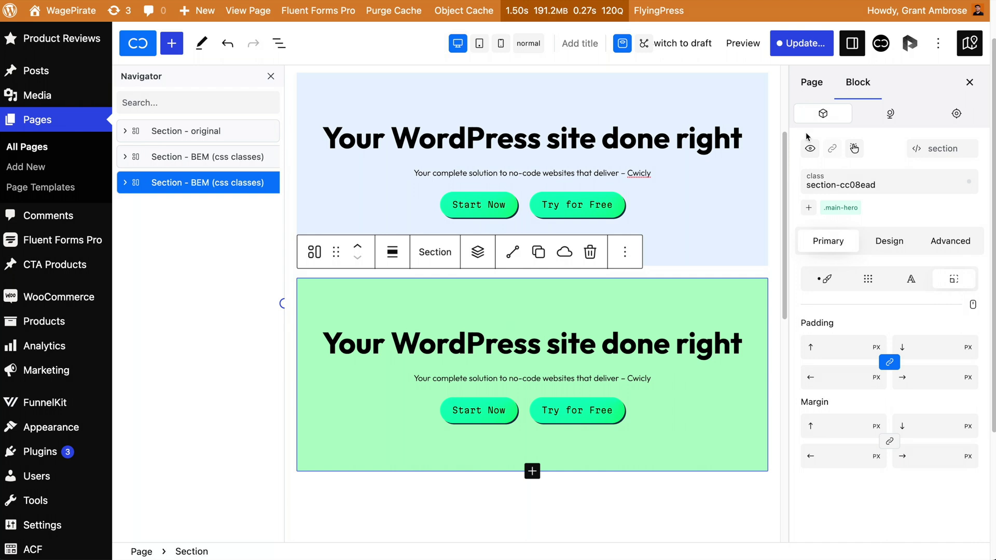
Examine the section default padding in the Cwicly Global Styles settings, and return to the duplicated section's block settings.
{"action": "left_click", "coordinate": [892, 114]}
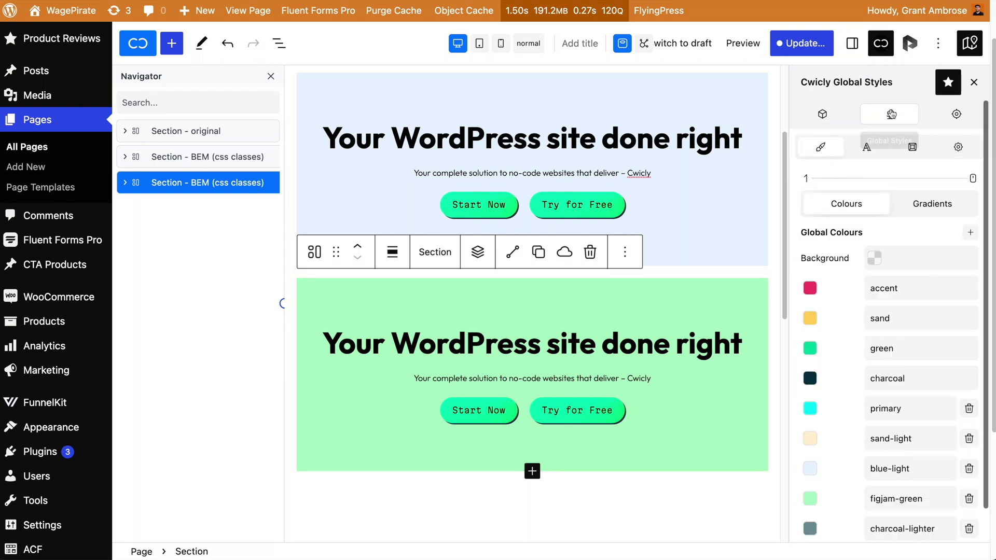
{"action": "left_click", "coordinate": [958, 147]}
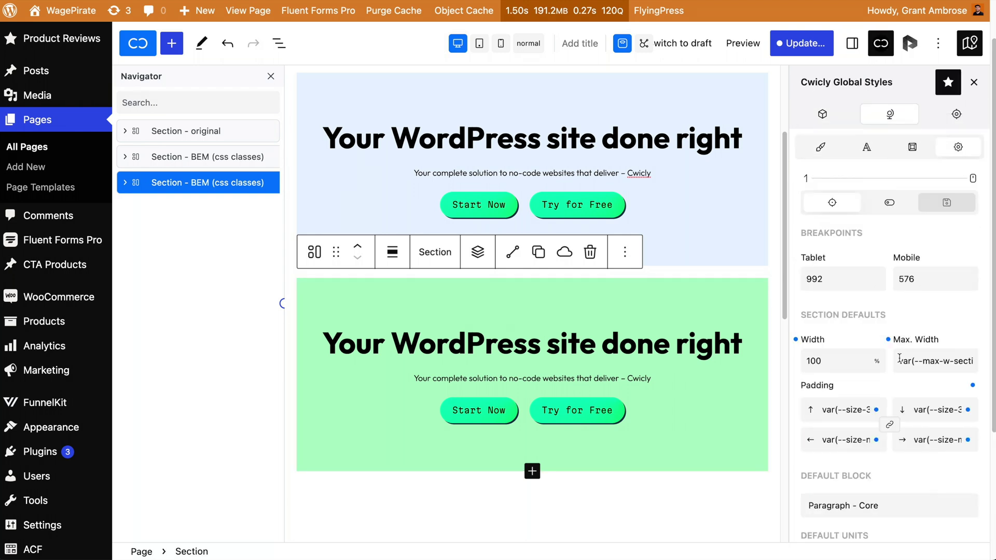
{"action": "left_click_drag", "start_coordinate": [831, 408], "coordinate": [881, 415]}
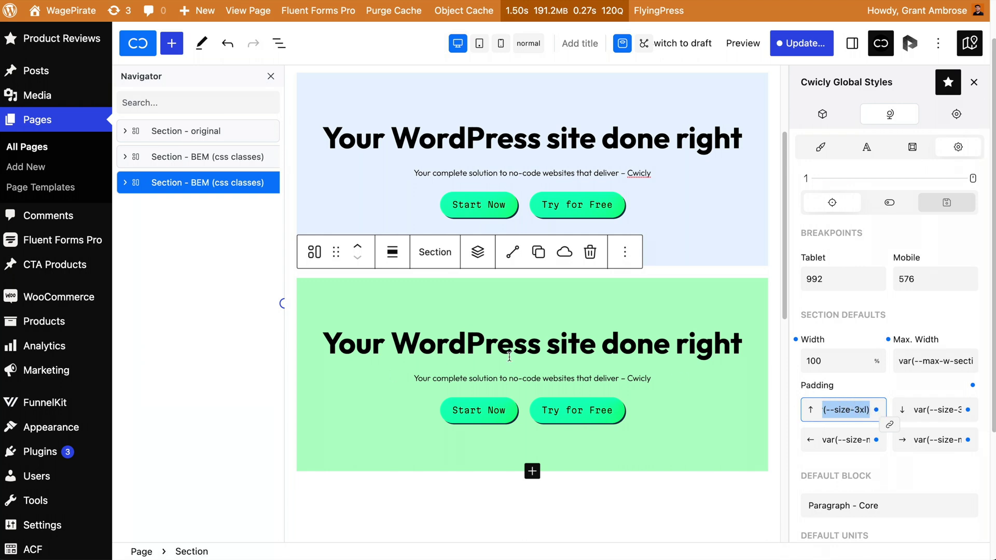
{"action": "left_click", "coordinate": [185, 186]}
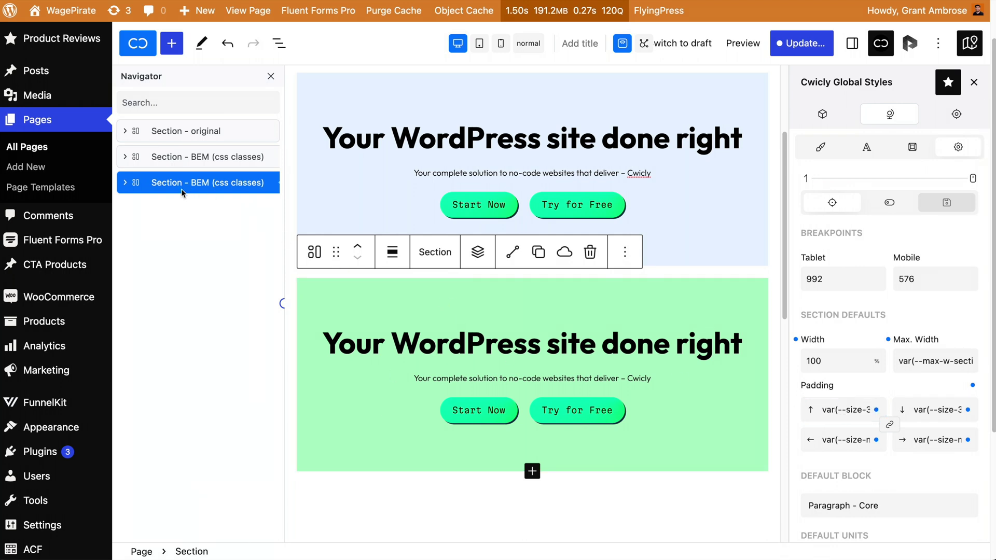
{"action": "left_click", "coordinate": [181, 186]}
{"action": "left_click", "coordinate": [180, 184]}
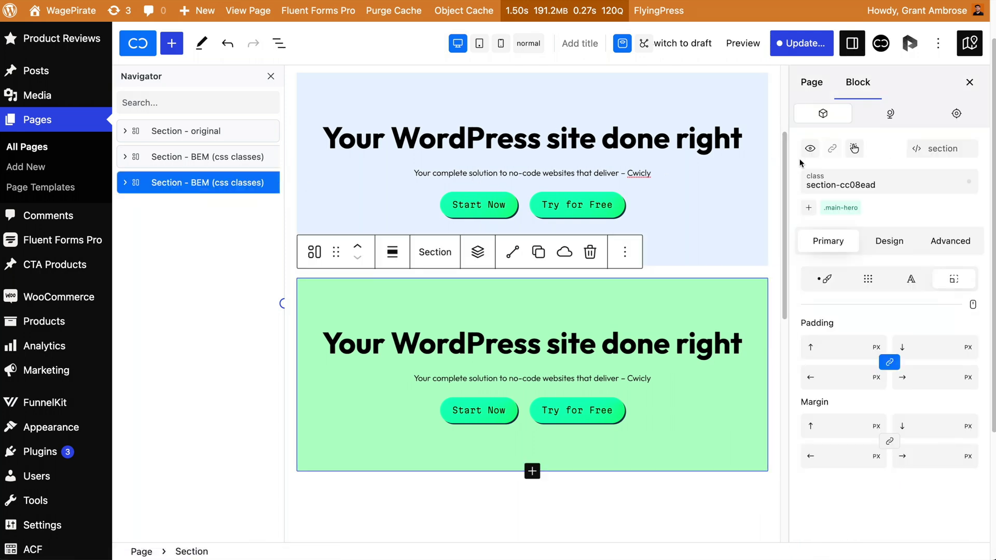
Try a top padding of 0 px on the duplicated section's own class with the padding sides unlinked, and undo it.
{"action": "left_click", "coordinate": [889, 241]}
{"action": "left_click", "coordinate": [961, 279]}
{"action": "left_click", "coordinate": [889, 413]}
{"action": "left_click", "coordinate": [835, 397]}
{"action": "type", "text": "0"}
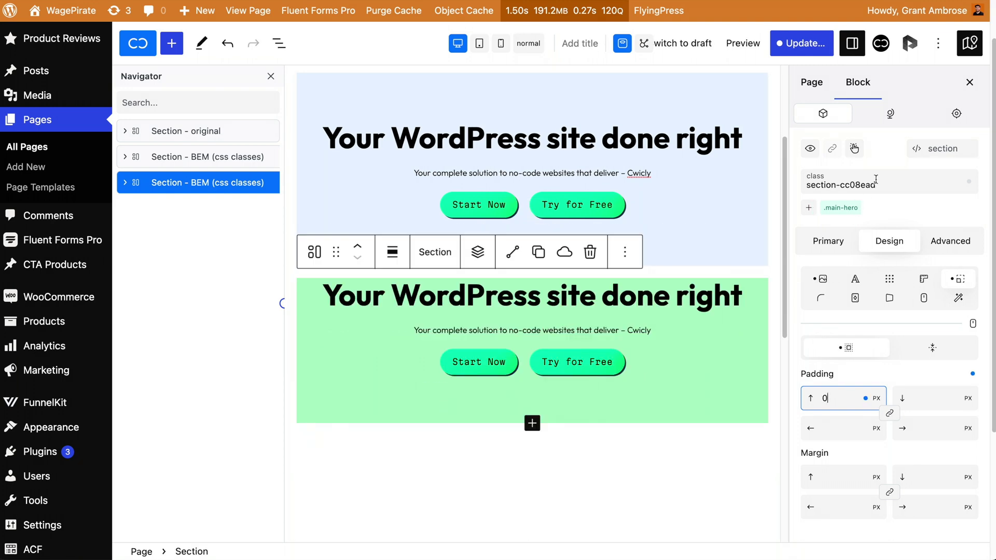
{"action": "key", "text": "ctrl+z"}
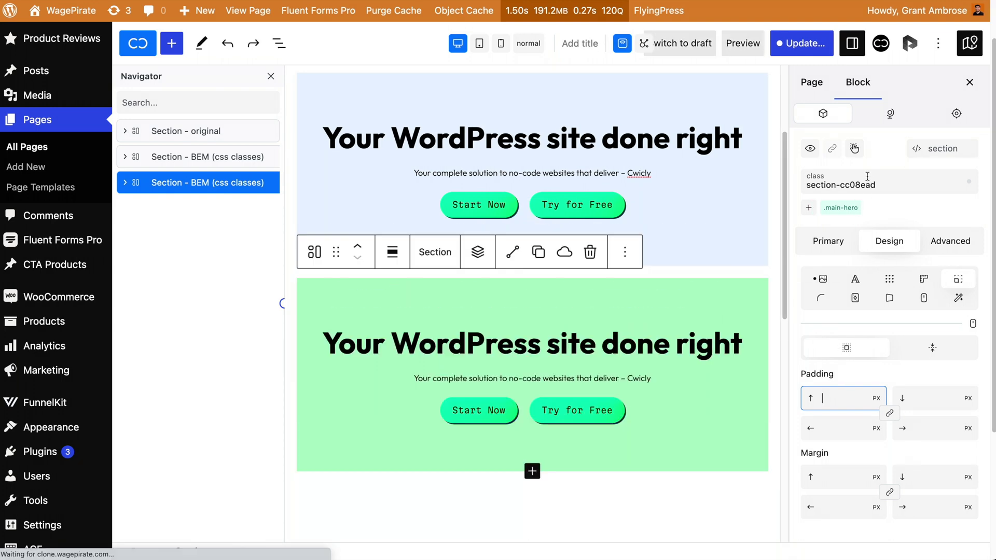
Remove the existing section--padding-top-0 global class and create it anew on the duplicated green section.
{"action": "left_click", "coordinate": [164, 240]}
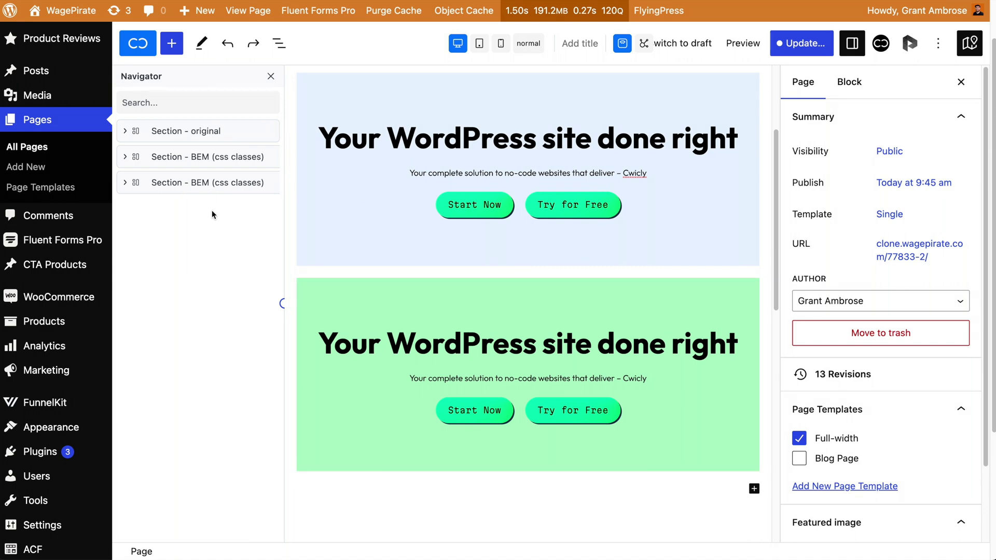
{"action": "left_click", "coordinate": [208, 189]}
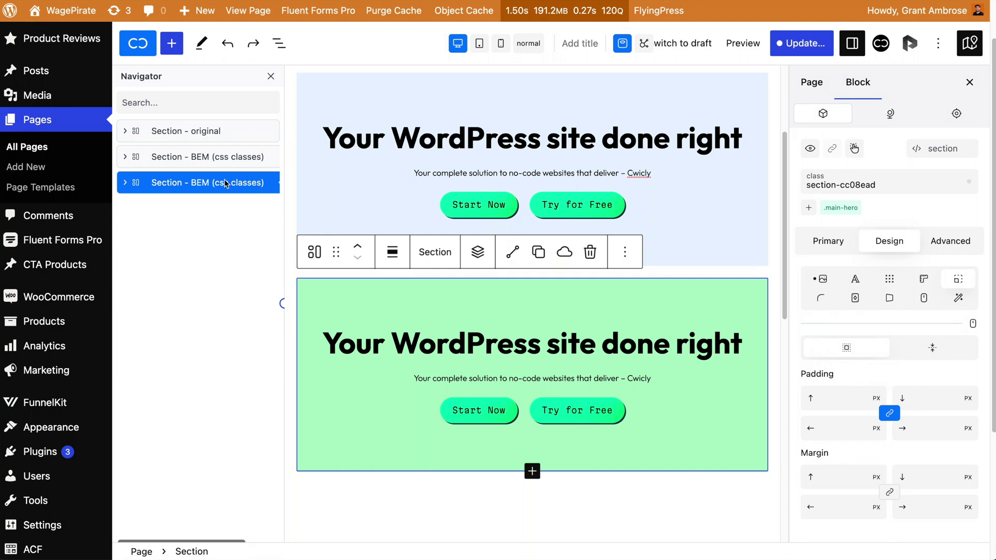
{"action": "left_click", "coordinate": [808, 209]}
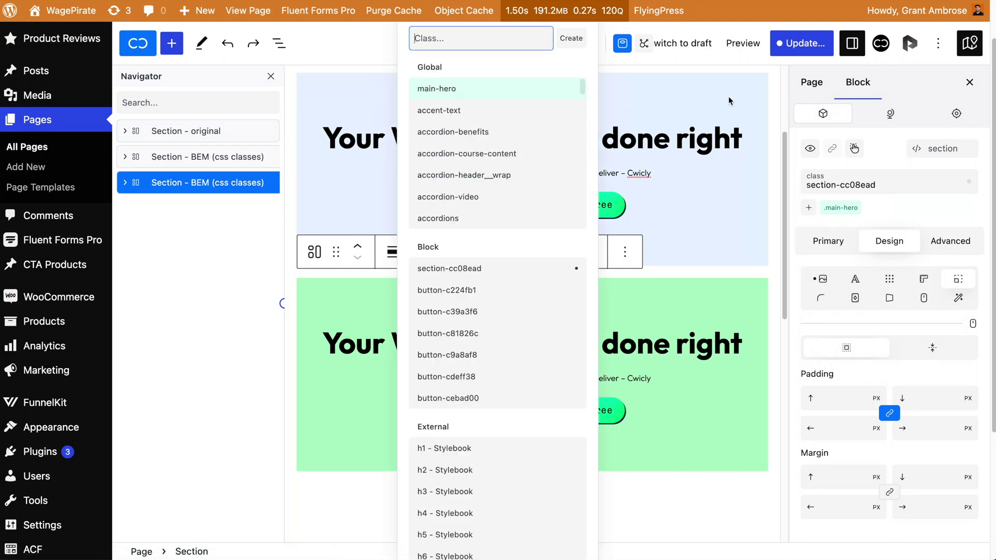
{"action": "type", "text": "section--paddi"}
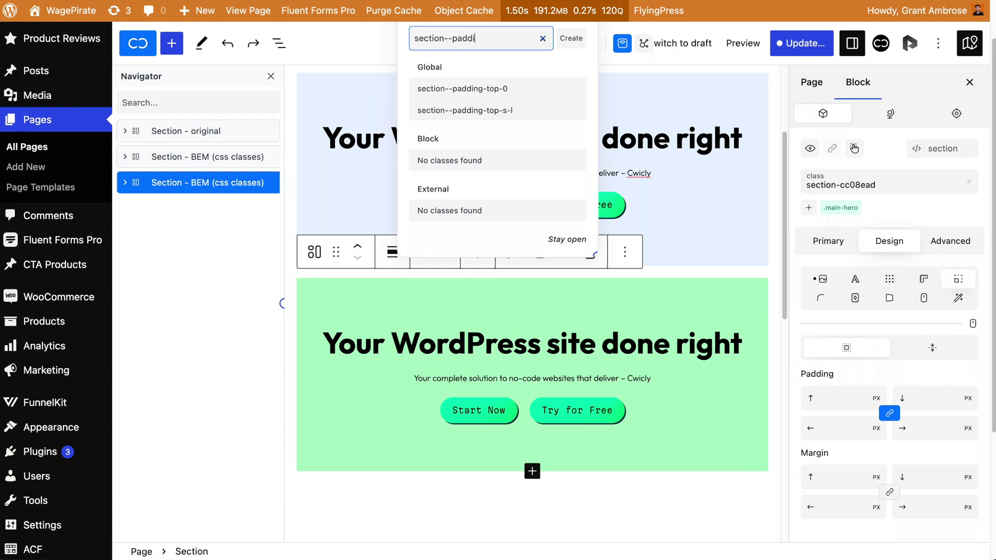
{"action": "type", "text": "ng-top-0"}
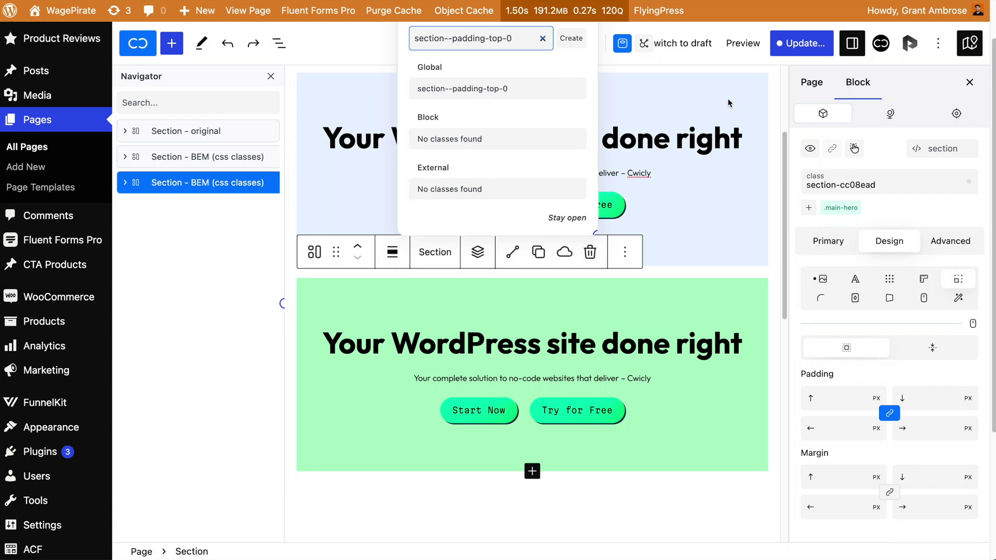
{"action": "left_click", "coordinate": [563, 89]}
{"action": "left_click", "coordinate": [530, 40]}
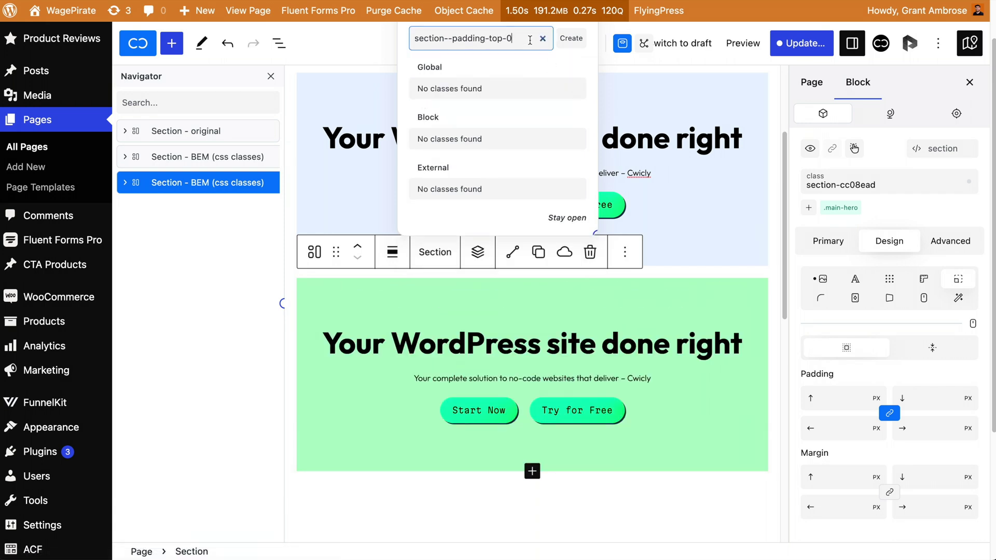
{"action": "left_click", "coordinate": [569, 38]}
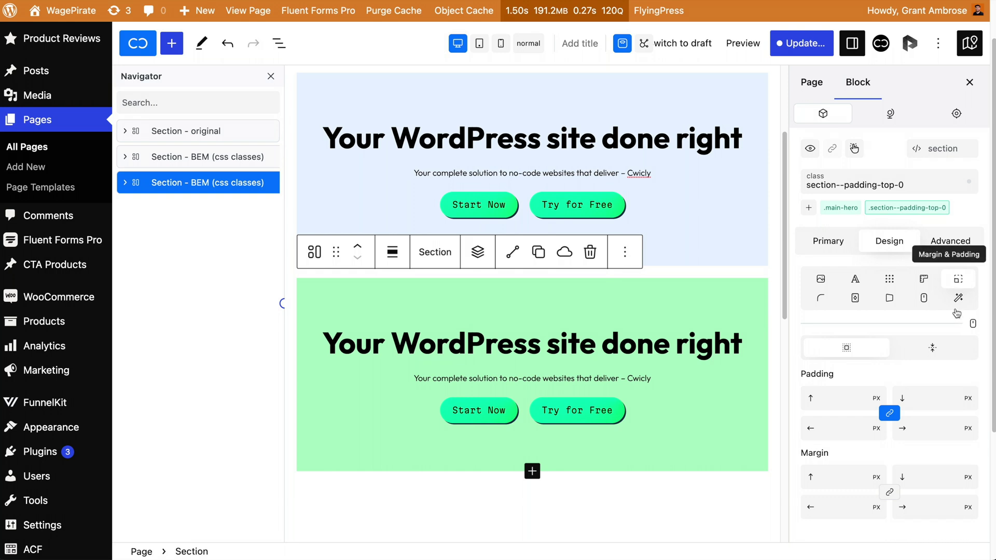
Try a top padding of 0 px on the section--padding-top-0 class with the padding sides unlinked, and clear it.
{"action": "left_click", "coordinate": [845, 402]}
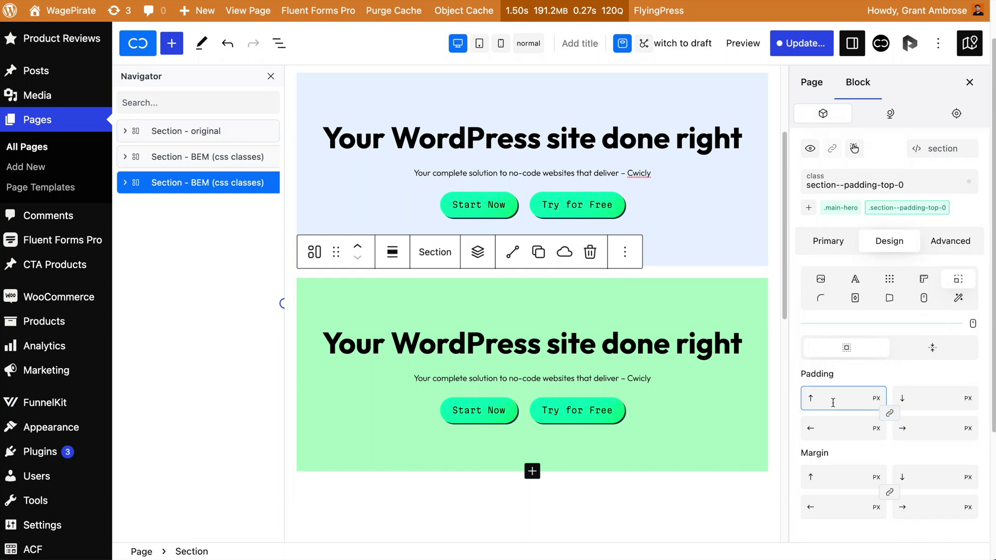
{"action": "type", "text": "0"}
{"action": "key", "text": "BackSpace"}
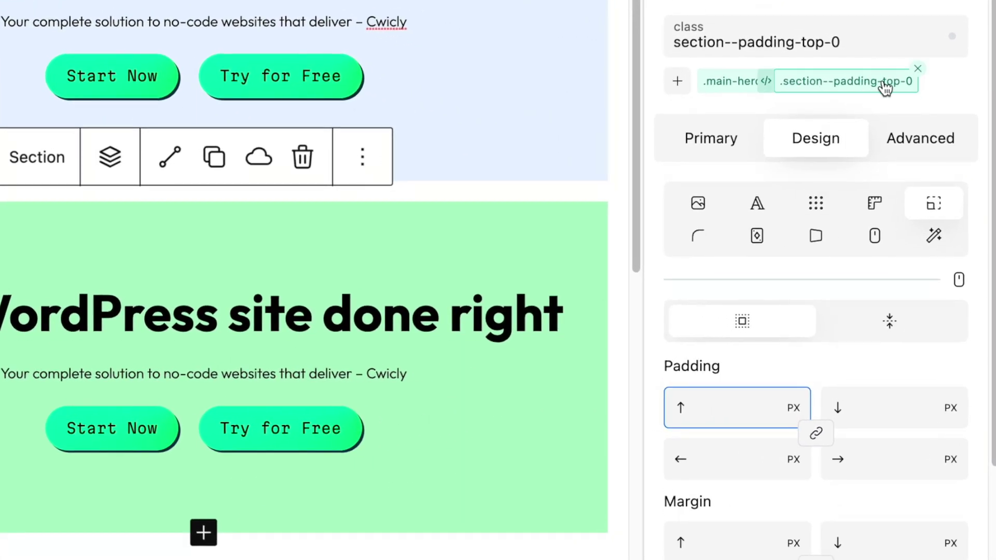
Add custom CSS to the section--padding-top-0 class that gives ".globalclass > .cc-wrapper" a padding-top of 0.
{"action": "left_click", "coordinate": [907, 150]}
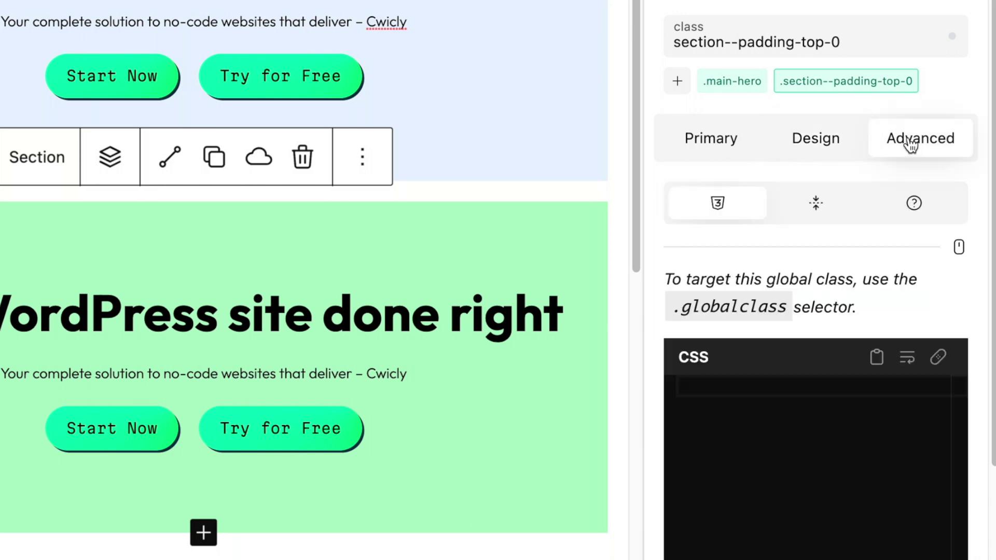
{"action": "left_click", "coordinate": [756, 425]}
{"action": "type", "text": ".globalclass"}
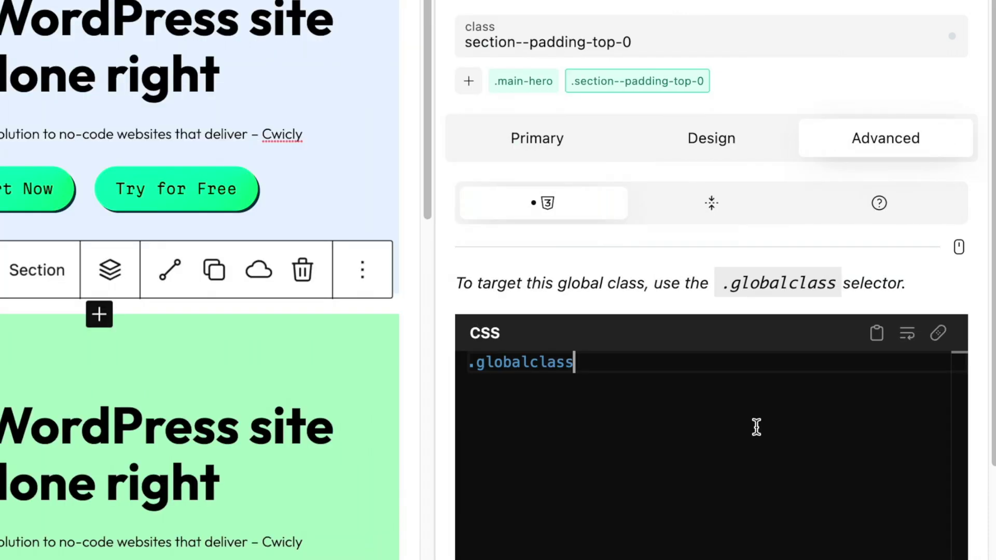
{"action": "type", "text": "> ."}
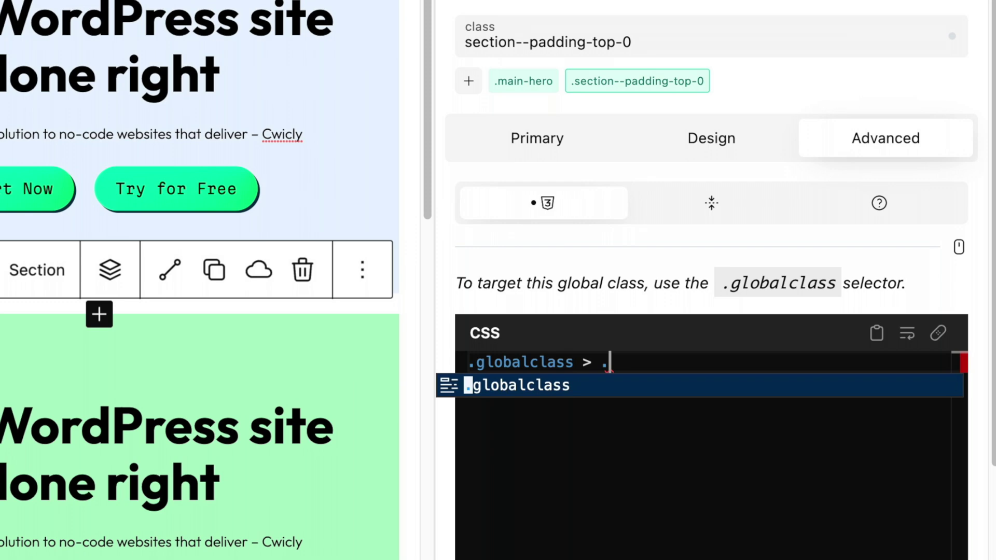
{"action": "type", "text": "cc-wrapper{"}
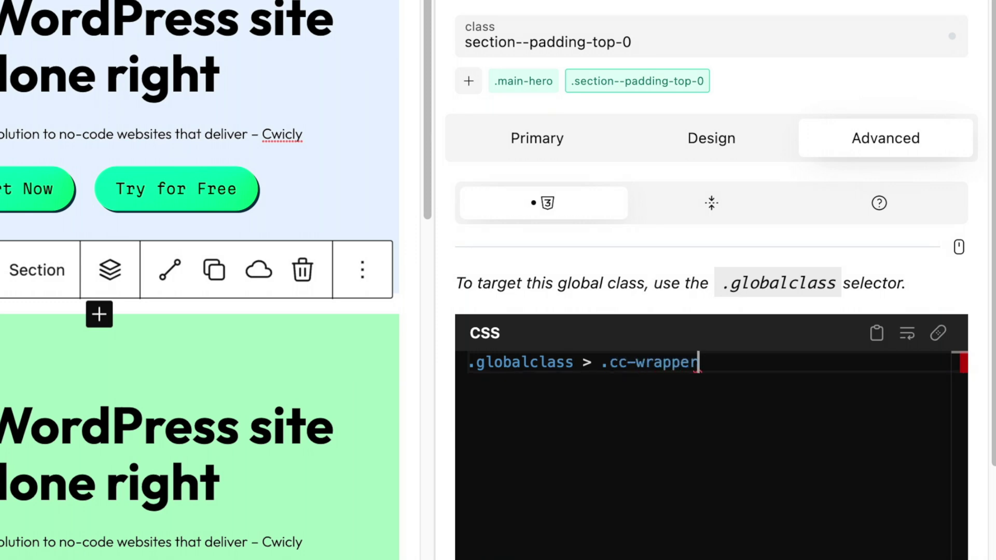
{"action": "key", "text": "Return"}
{"action": "type", "text": "padding-top: 0;"}
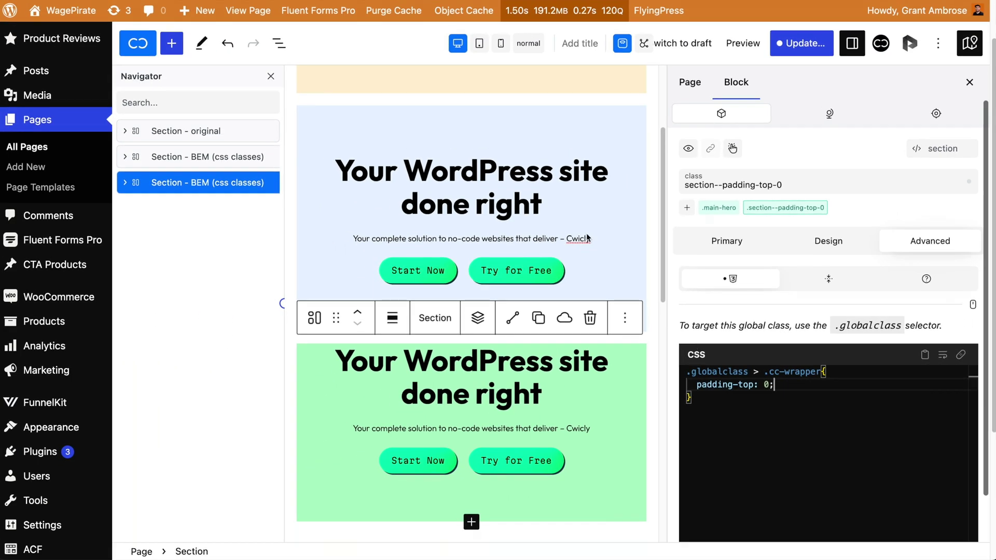
{"action": "left_click", "coordinate": [716, 159]}
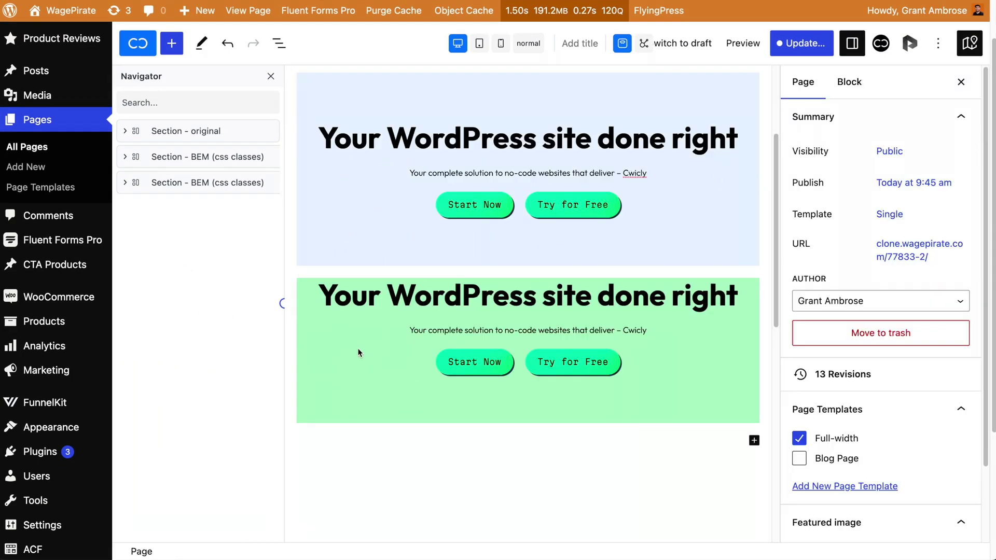
Remove the section--padding-top-0 class from the green section and duplicate that section.
{"action": "left_click", "coordinate": [223, 182]}
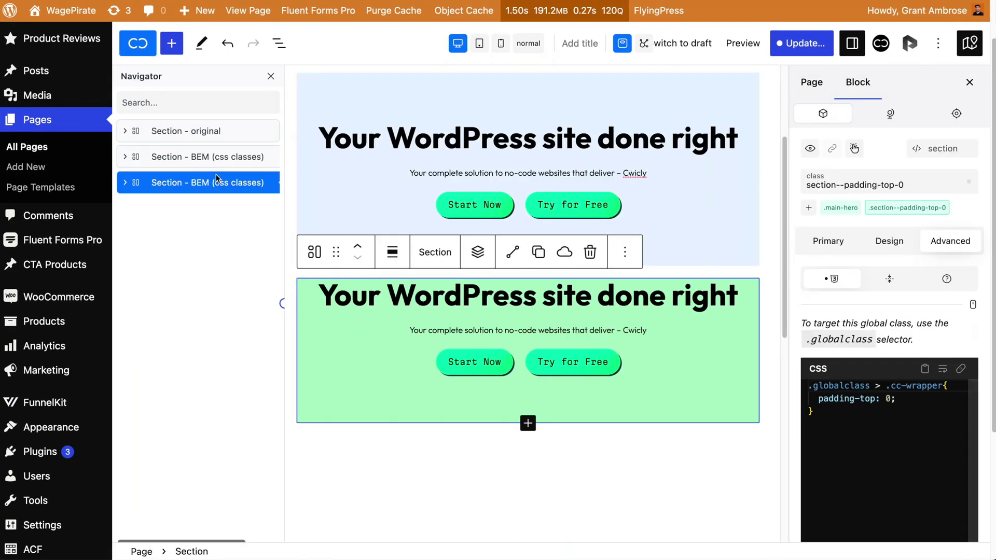
{"action": "left_click", "coordinate": [949, 201]}
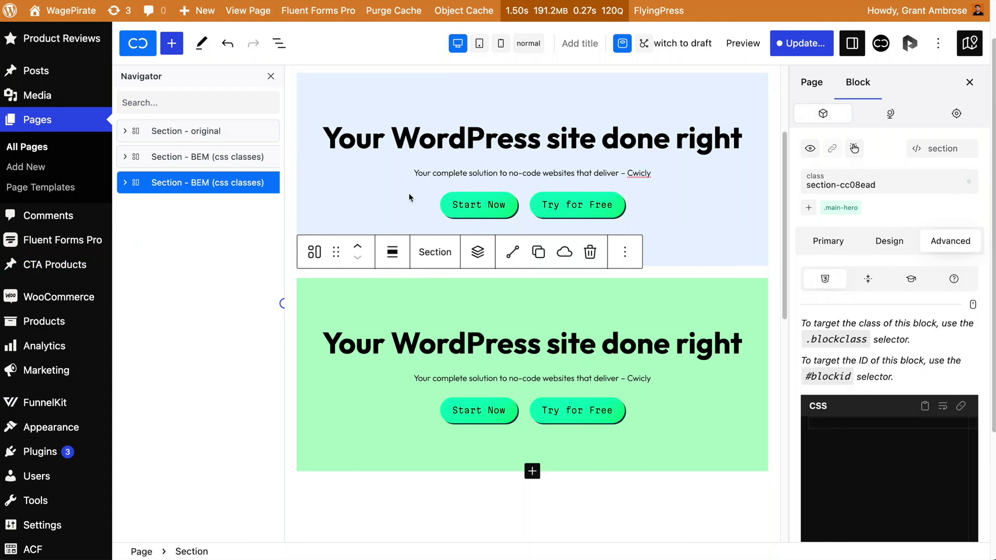
{"action": "right_click", "coordinate": [181, 188]}
{"action": "left_click", "coordinate": [220, 213]}
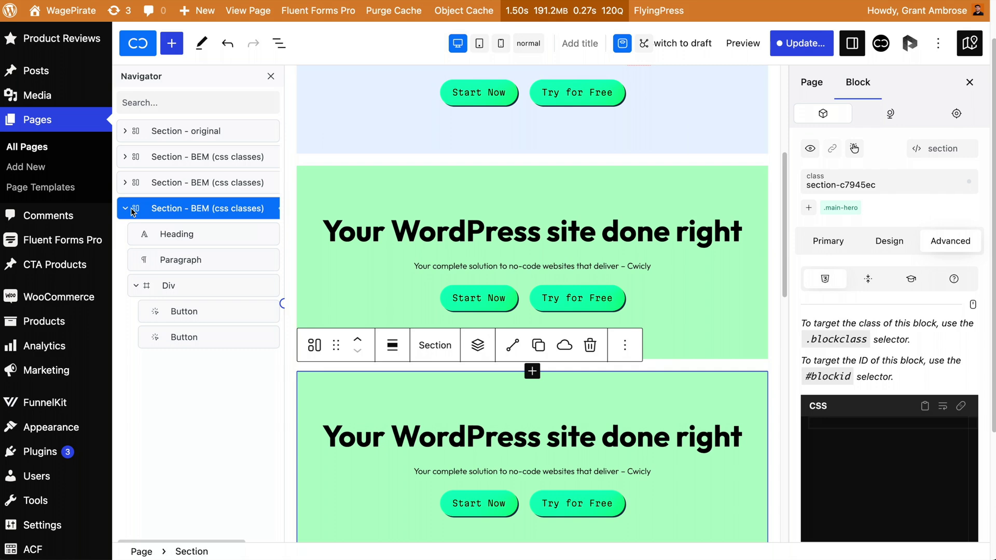
Apply the existing section--padding-top-0 global class to the new copy of the green section.
{"action": "left_click", "coordinate": [487, 365]}
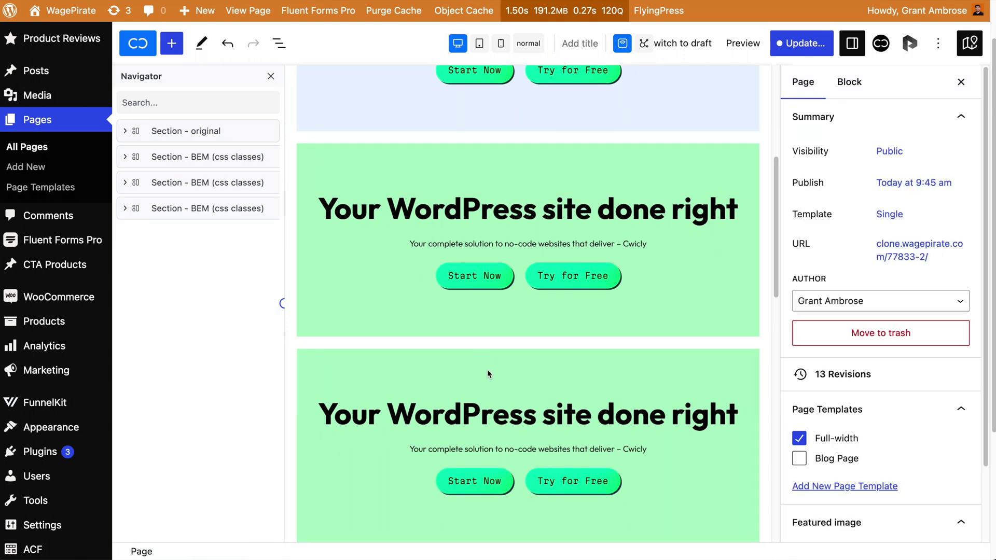
{"action": "left_click", "coordinate": [185, 208]}
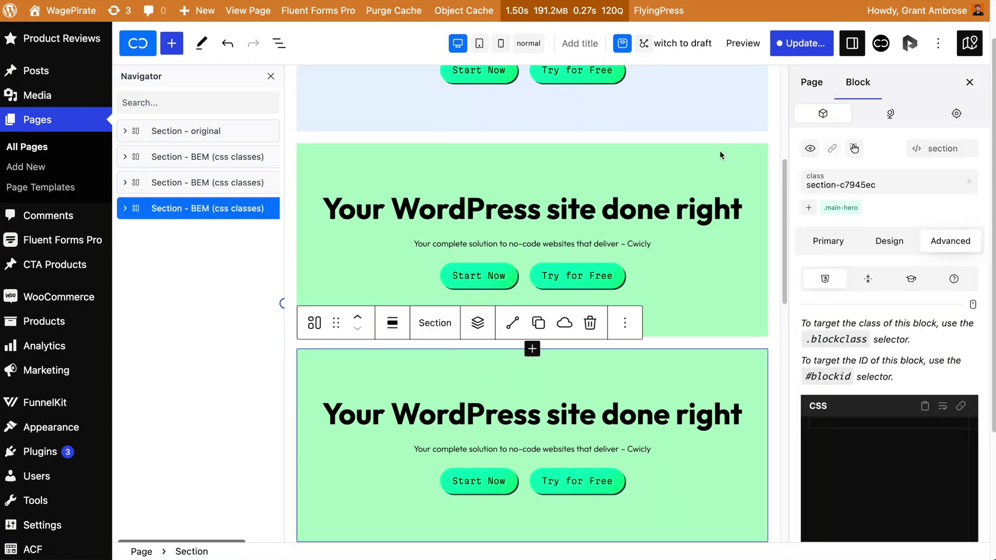
{"action": "left_click", "coordinate": [807, 207]}
{"action": "type", "text": "sectio"}
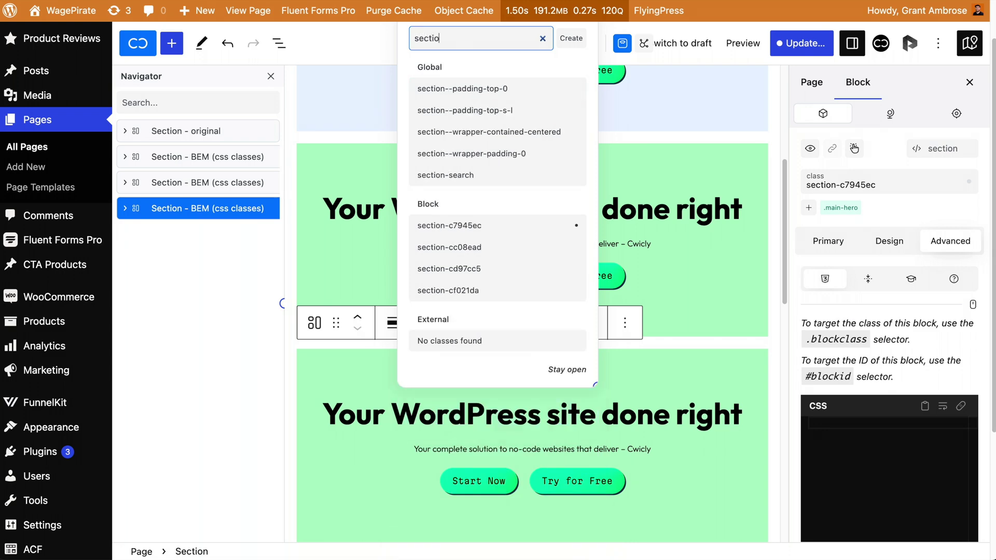
{"action": "type", "text": "n--"}
{"action": "left_click", "coordinate": [501, 95]}
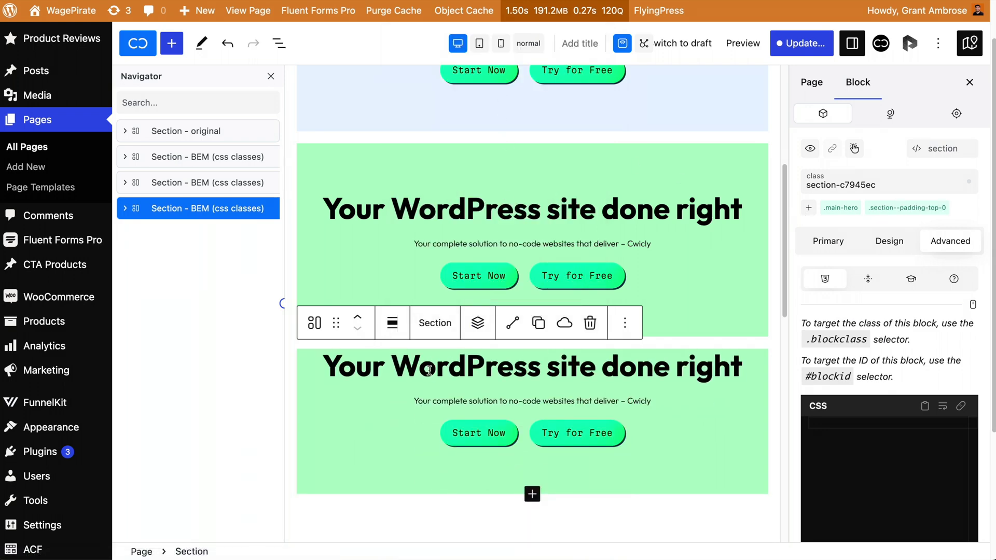
Delete all custom CSS from the section--padding-top-0 class.
{"action": "left_click", "coordinate": [922, 211]}
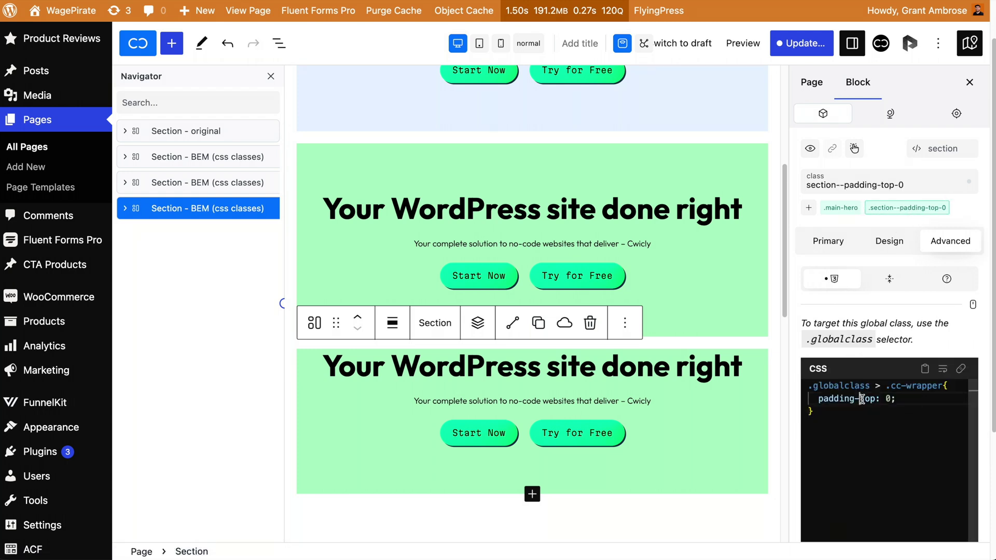
{"action": "key", "text": "ctrl+a"}
{"action": "key", "text": "BackSpace"}
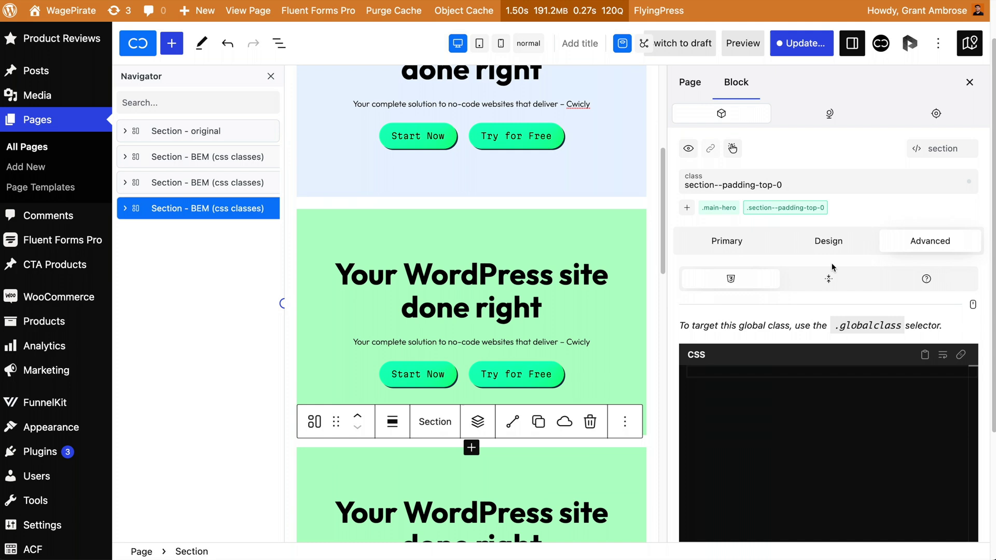
{"action": "left_click", "coordinate": [841, 243]}
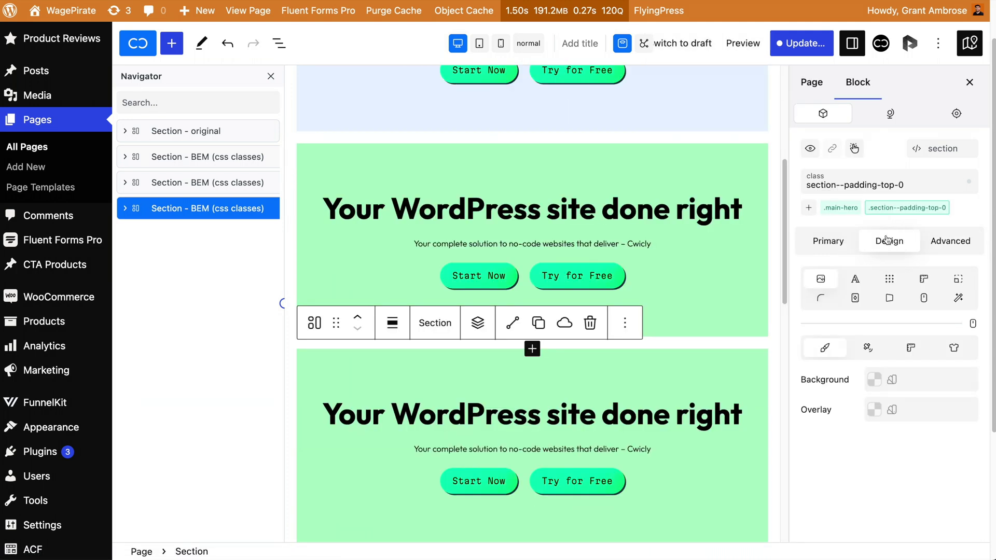
{"action": "left_click", "coordinate": [957, 300]}
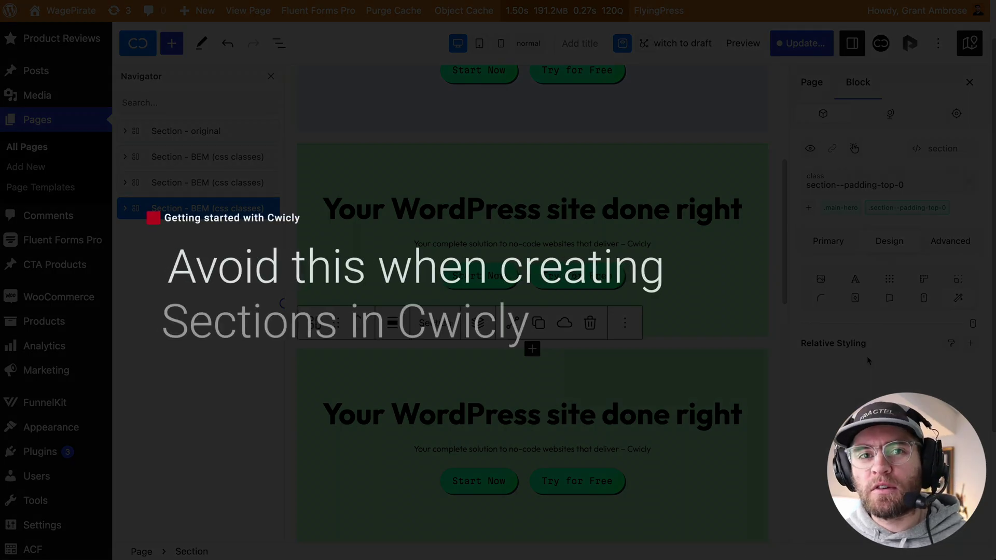
{"action": "left_click", "coordinate": [185, 210]}
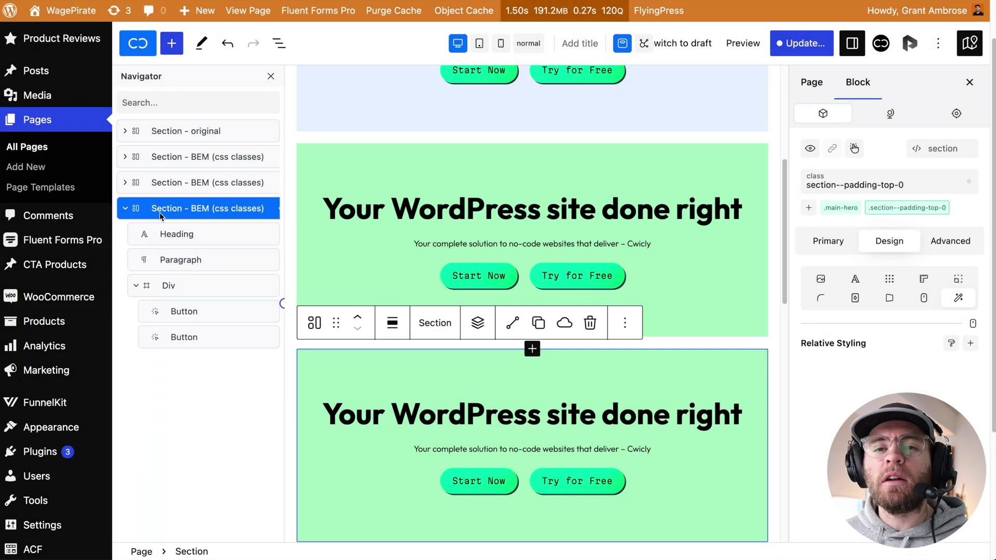
{"action": "left_click", "coordinate": [126, 209]}
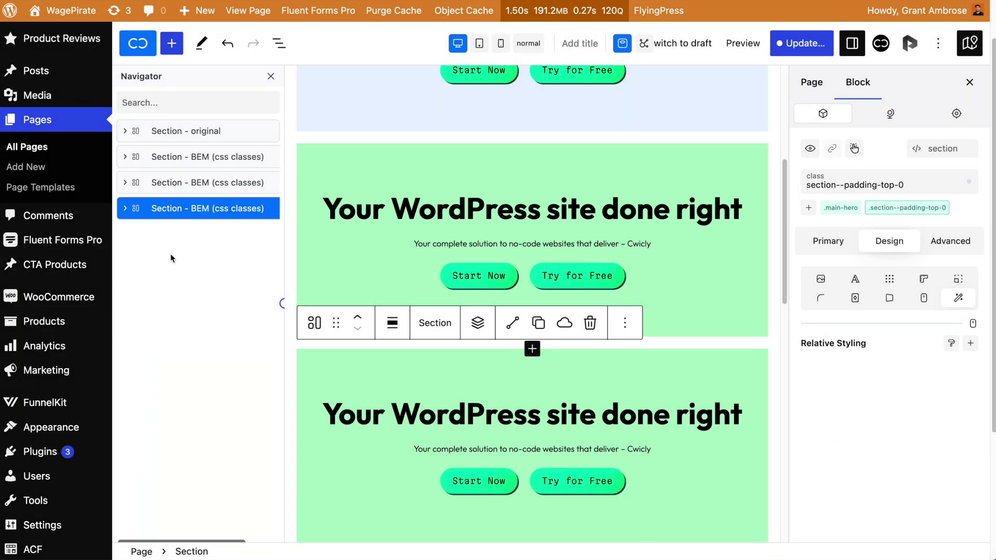
Insert a Div block below the last green section and nest a second Div inside it.
{"action": "left_click", "coordinate": [172, 43]}
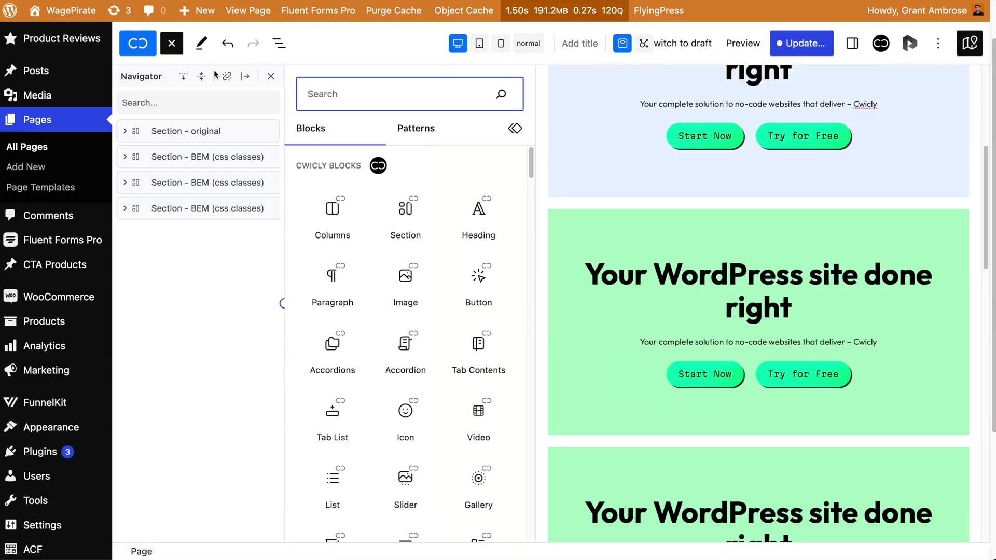
{"action": "type", "text": "div"}
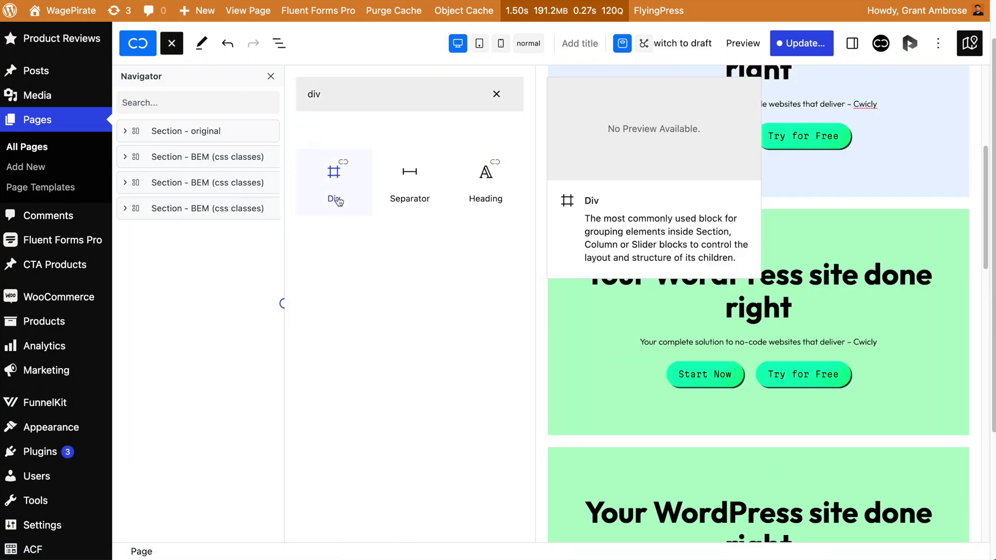
{"action": "left_click", "coordinate": [334, 179]}
{"action": "right_click", "coordinate": [183, 236]}
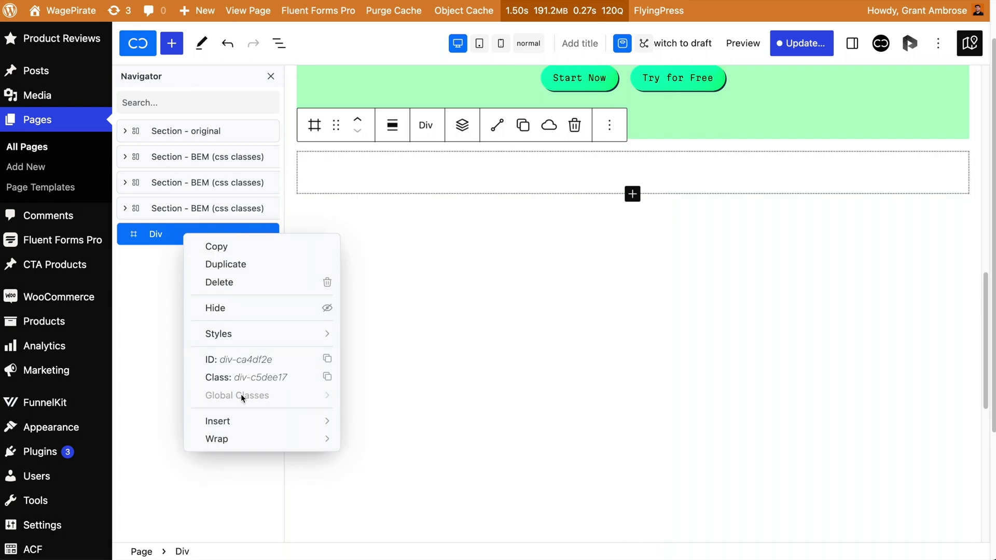
{"action": "mouse_move", "coordinate": [245, 419]}
{"action": "left_click", "coordinate": [383, 36]}
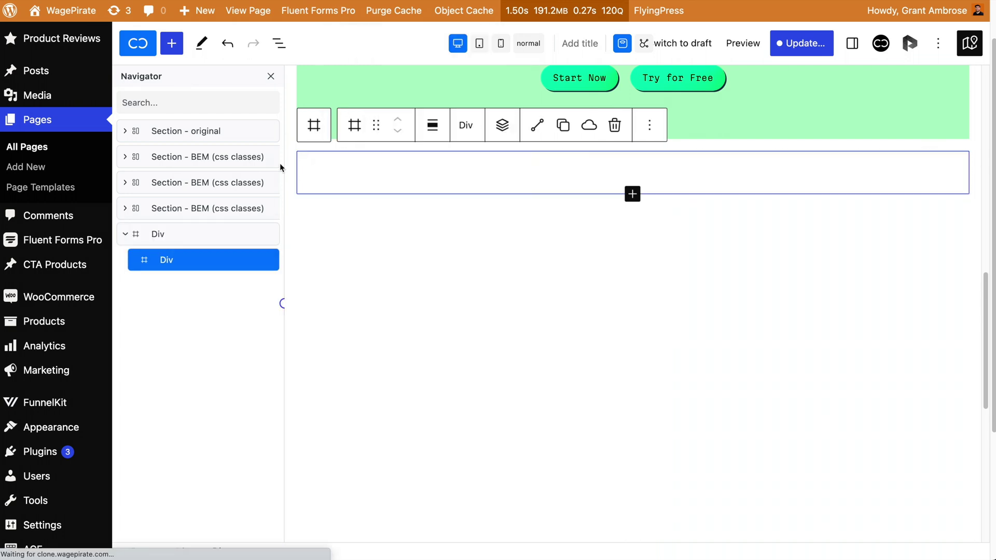
Give the outer Div a new global class named section and set its HTML tag to section.
{"action": "left_click", "coordinate": [881, 43]}
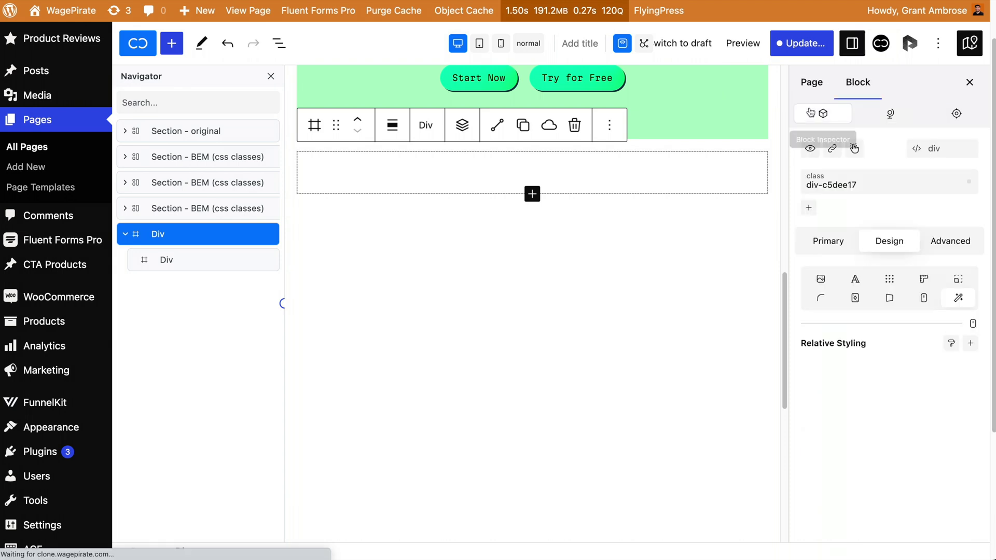
{"action": "left_click", "coordinate": [808, 207]}
{"action": "type", "text": "section"}
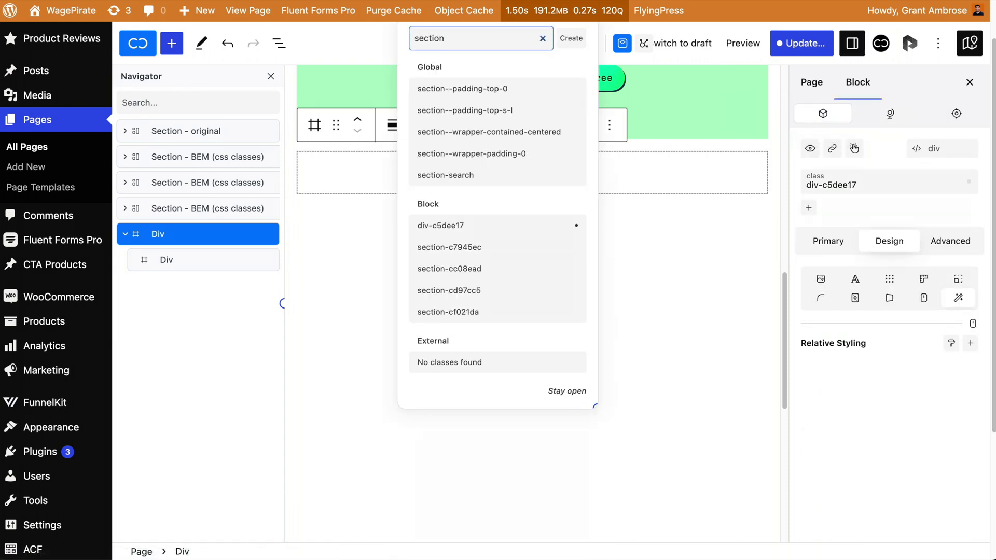
{"action": "key", "text": "Return"}
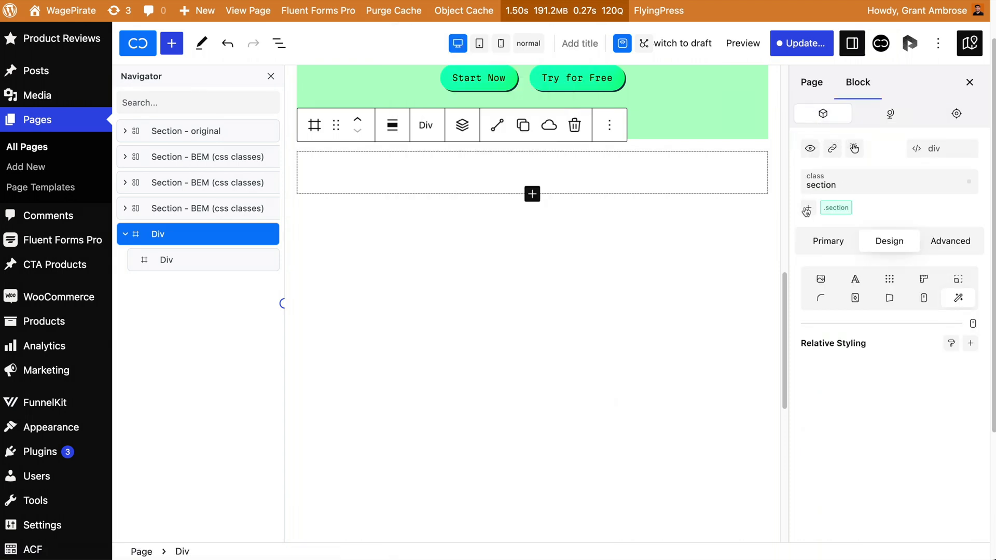
{"action": "left_click", "coordinate": [934, 148]}
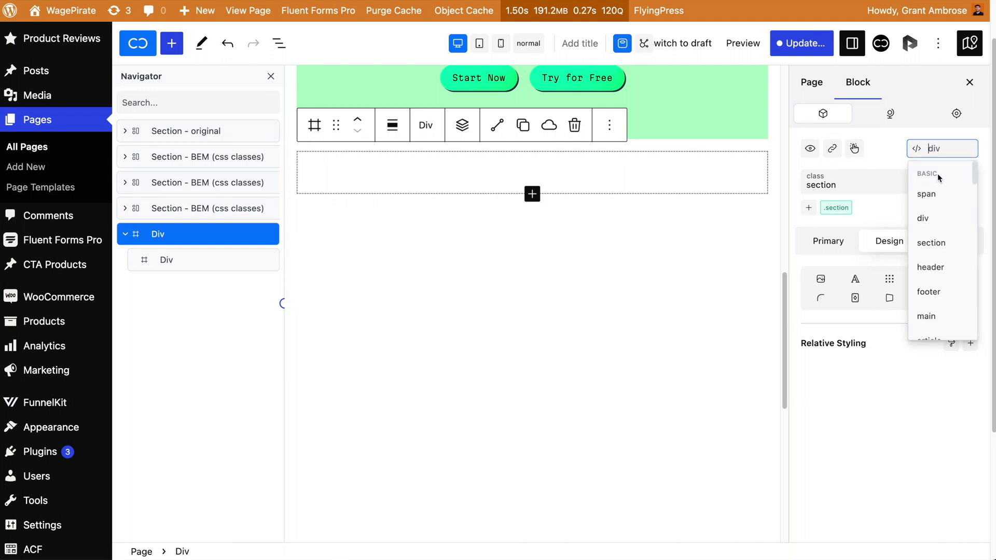
{"action": "type", "text": "sec"}
{"action": "left_click", "coordinate": [935, 193]}
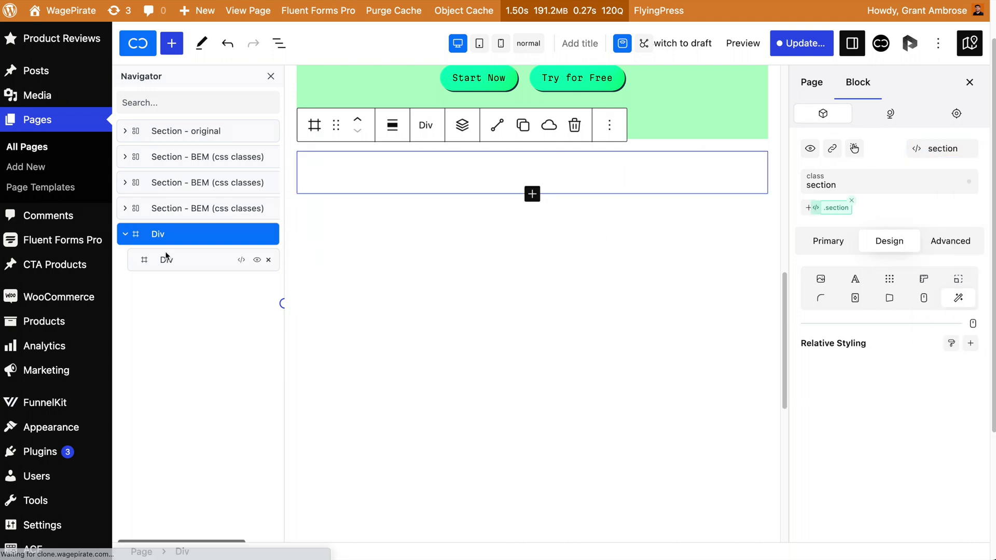
Create the global class section-wrap on the inner Div.
{"action": "left_click", "coordinate": [167, 260]}
{"action": "key", "text": "ctrl+k"}
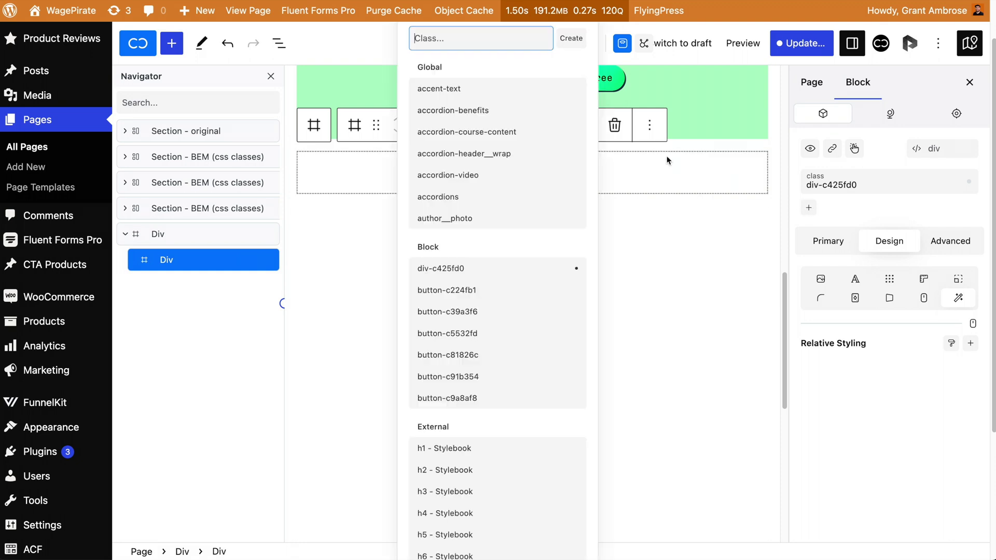
{"action": "type", "text": "section-"}
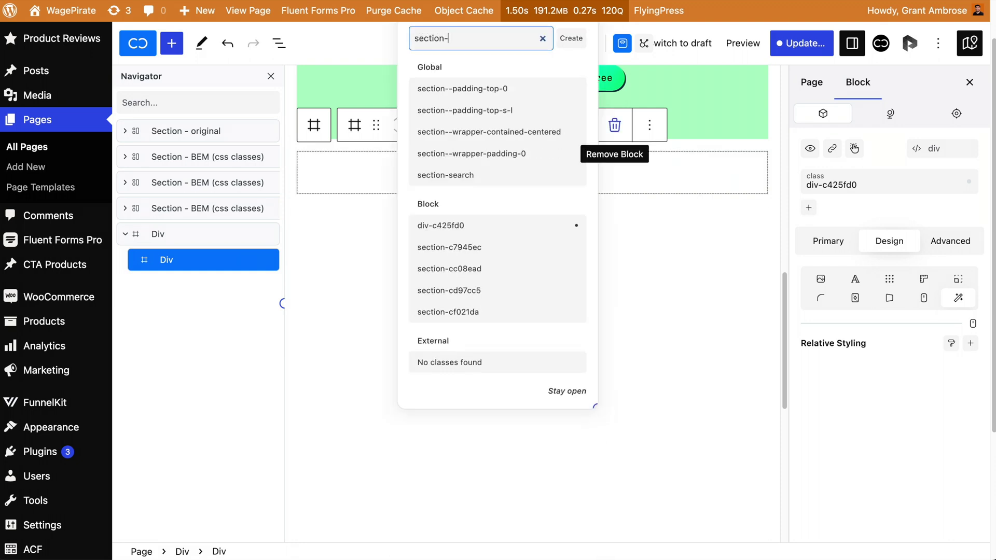
{"action": "type", "text": "wrap"}
{"action": "key", "text": "Return"}
Set the section-wrap class to a width of 100% and a maximum width of 1200 px.
{"action": "left_click", "coordinate": [889, 239]}
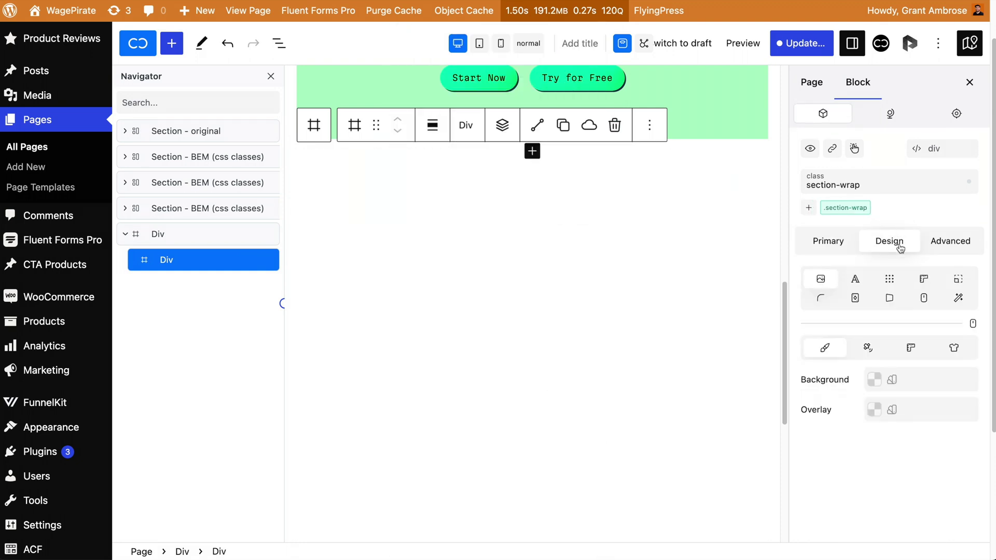
{"action": "left_click", "coordinate": [923, 280]}
{"action": "left_click", "coordinate": [925, 363]}
{"action": "type", "text": "100%"}
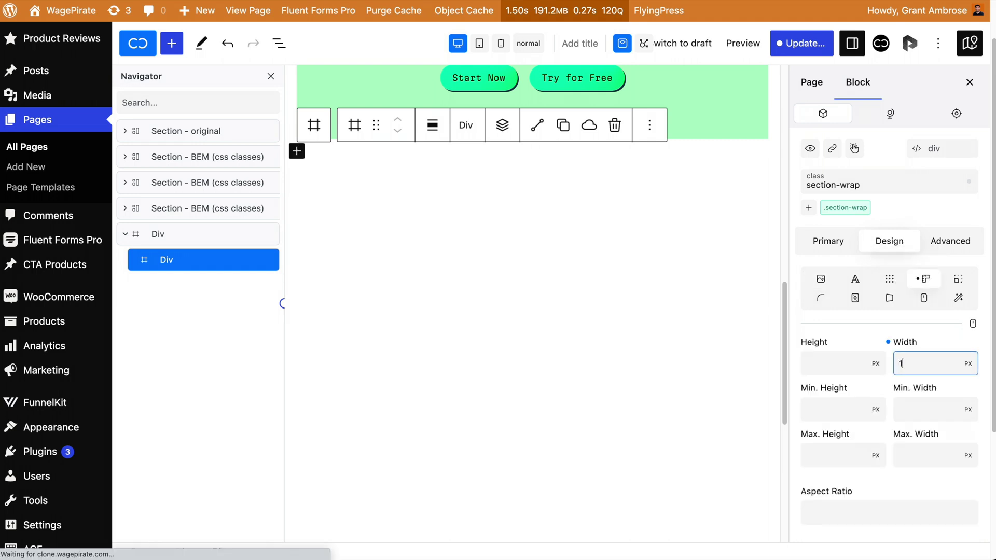
{"action": "left_click", "coordinate": [920, 454]}
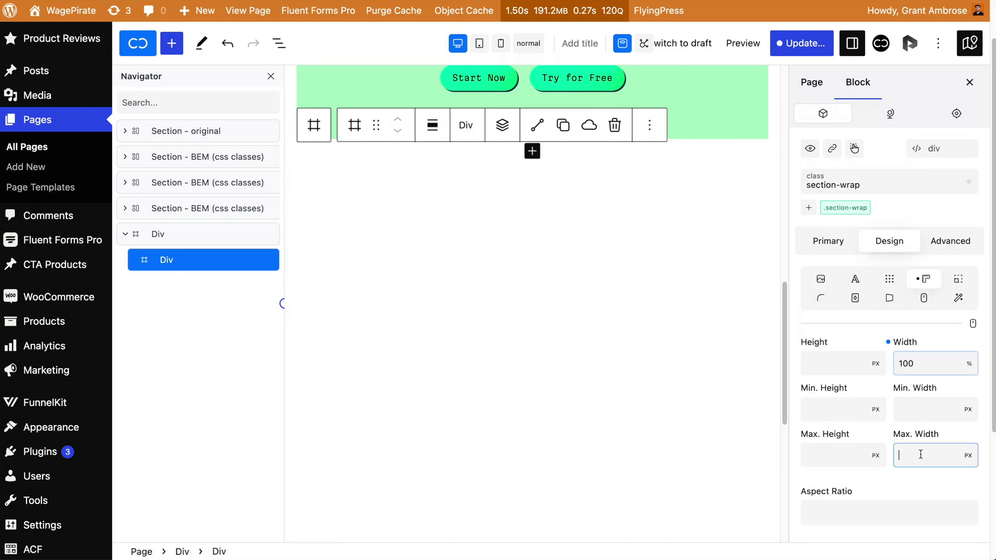
{"action": "type", "text": "1200"}
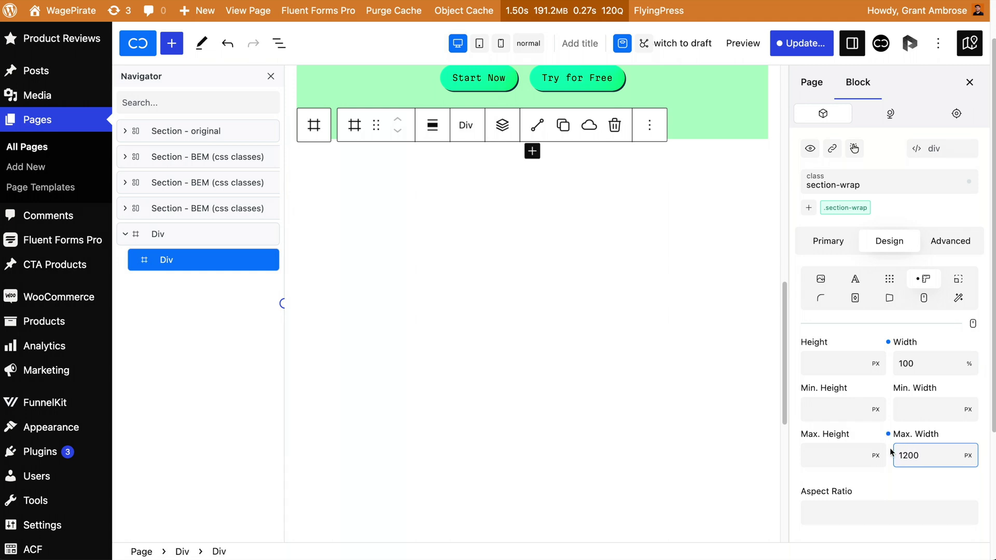
{"action": "key", "text": "Return"}
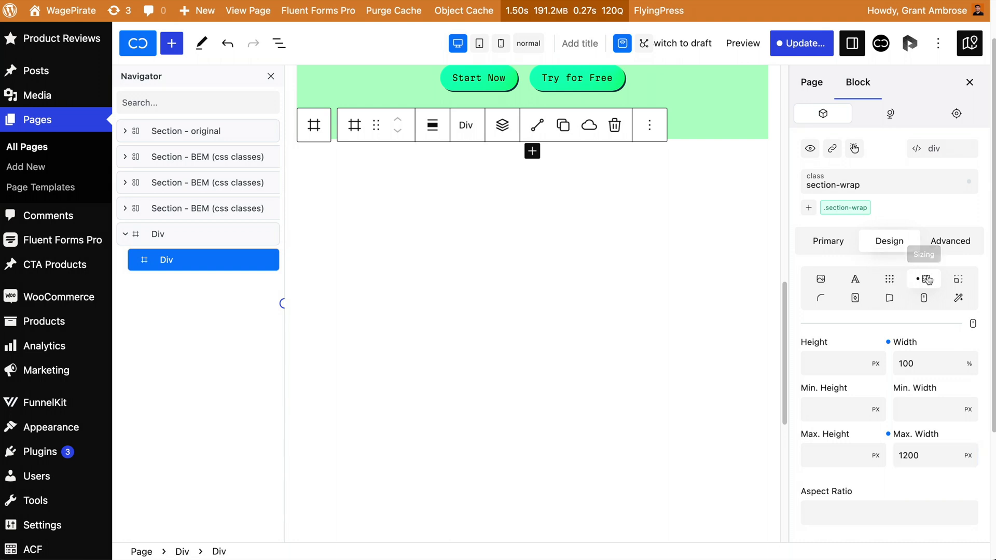
Set the left and right margins of the section-wrap class to auto.
{"action": "left_click", "coordinate": [958, 279]}
{"action": "left_click", "coordinate": [834, 501]}
{"action": "type", "text": "auto"}
{"action": "left_click", "coordinate": [933, 514]}
{"action": "type", "text": "auto"}
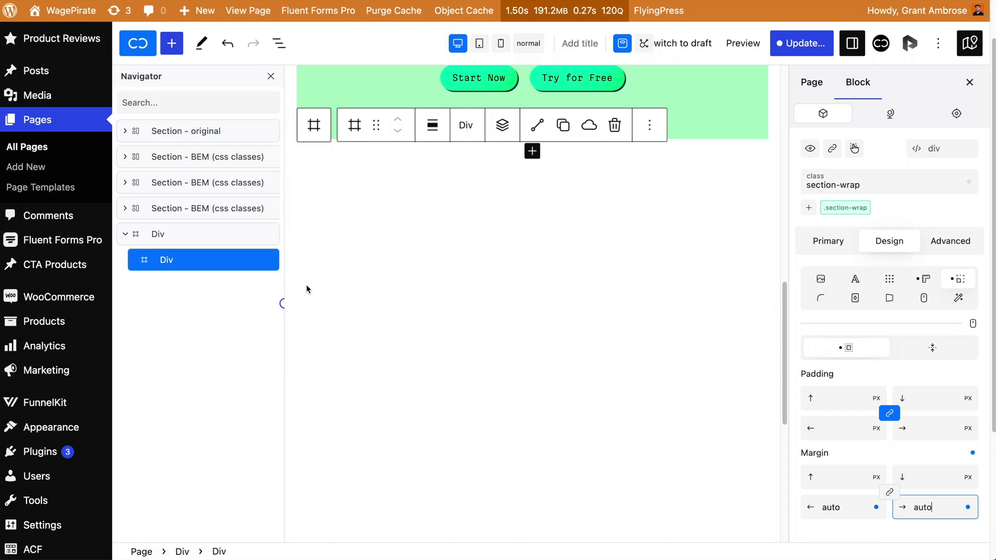
Insert a Heading inside the inner Div with the placeholder text "fsdafdsafasdfasdfasd".
{"action": "right_click", "coordinate": [187, 265]}
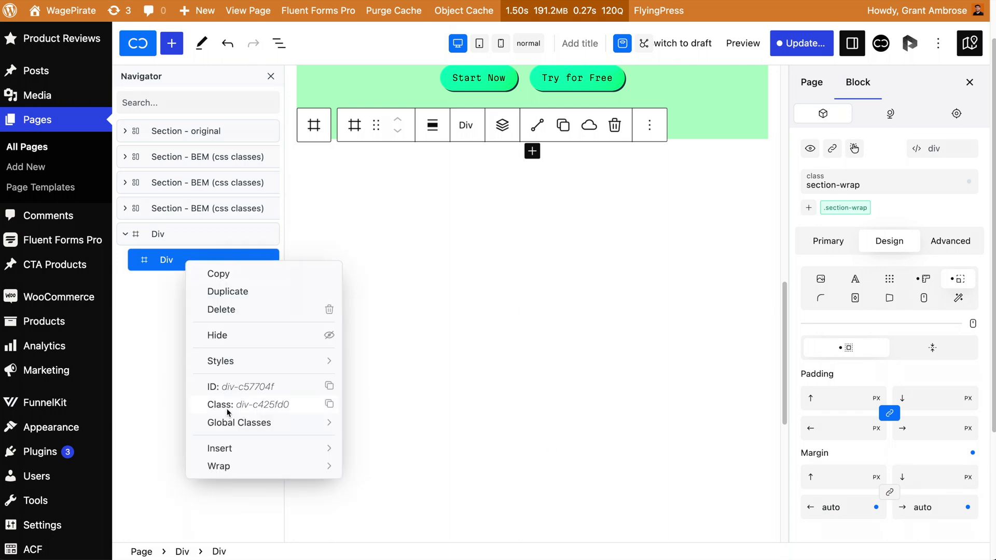
{"action": "mouse_move", "coordinate": [230, 449]}
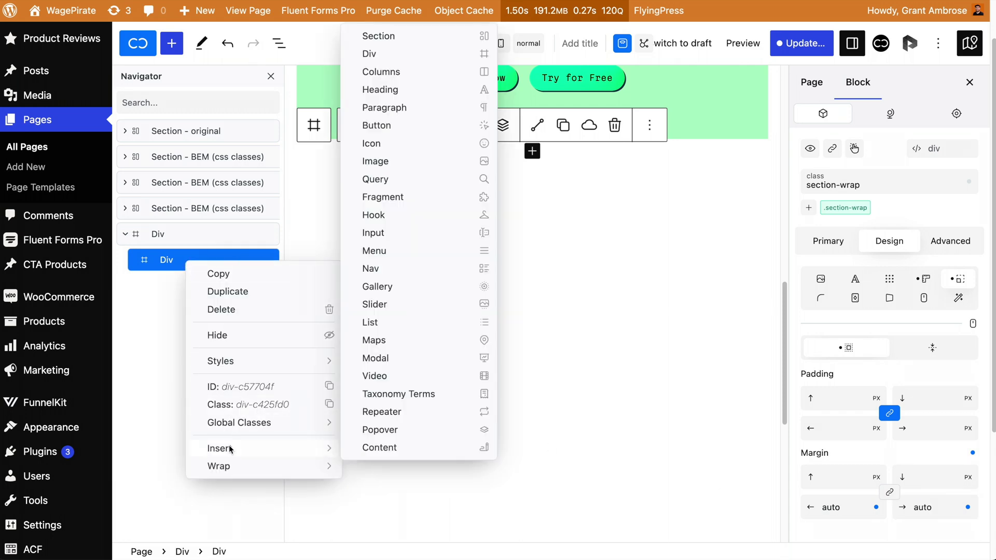
{"action": "left_click", "coordinate": [380, 89]}
{"action": "triple_click", "coordinate": [380, 171]}
{"action": "type", "text": "fsdafdsafasdfasdfasd"}
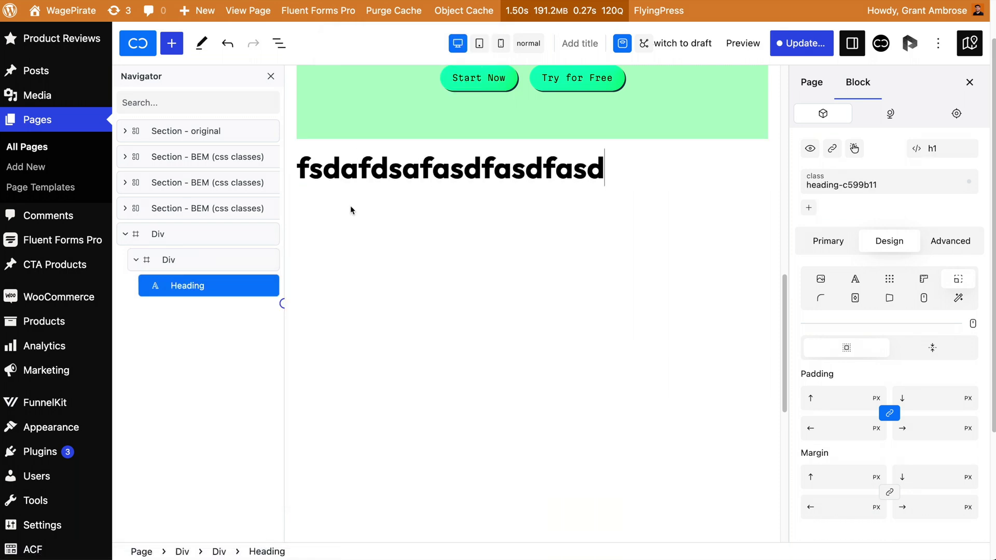
Add a Paragraph with the filler text "fas dfasd f asdf asd fsad fasd fsad fasd fasf sdsa" below the heading and update the page.
{"action": "key", "text": "BackSpace"}
{"action": "key", "text": "Return"}
{"action": "type", "text": "fas dfasd f asdf asd fsad fasd fsad fasd fasf sdsa"}
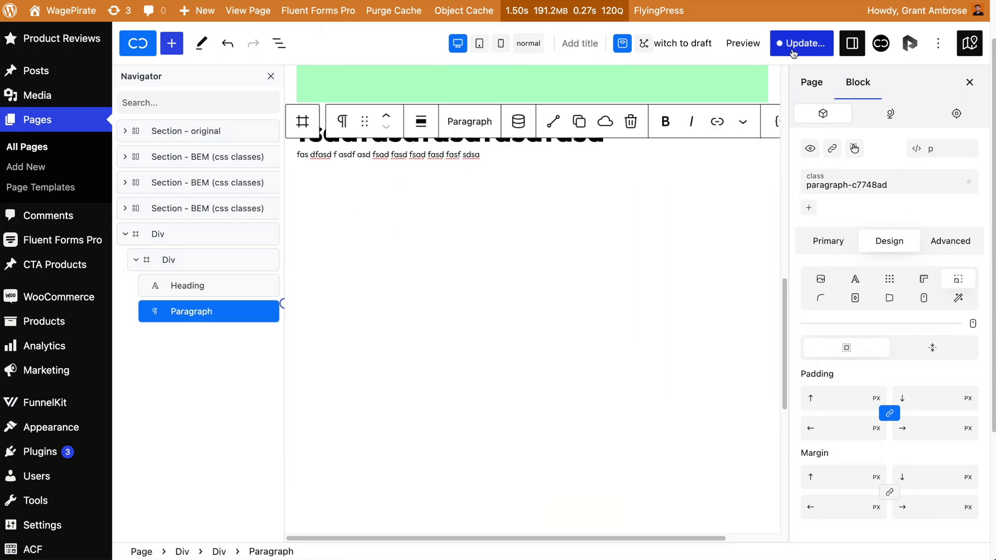
{"action": "left_click", "coordinate": [801, 43]}
Inspect the published page's markup and styles for the section-wrap Div and its heading and paragraph.
{"action": "left_click", "coordinate": [842, 43]}
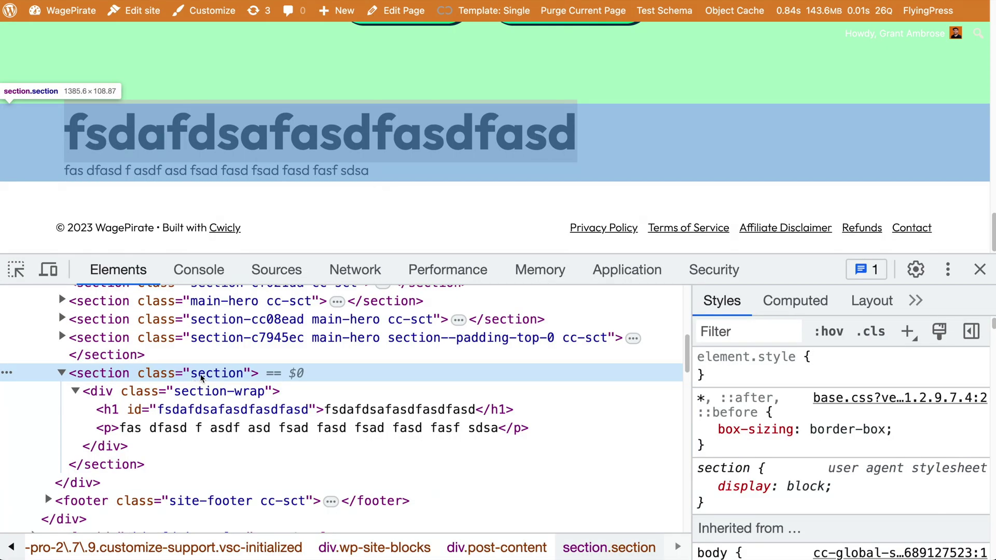
{"action": "left_click", "coordinate": [103, 394]}
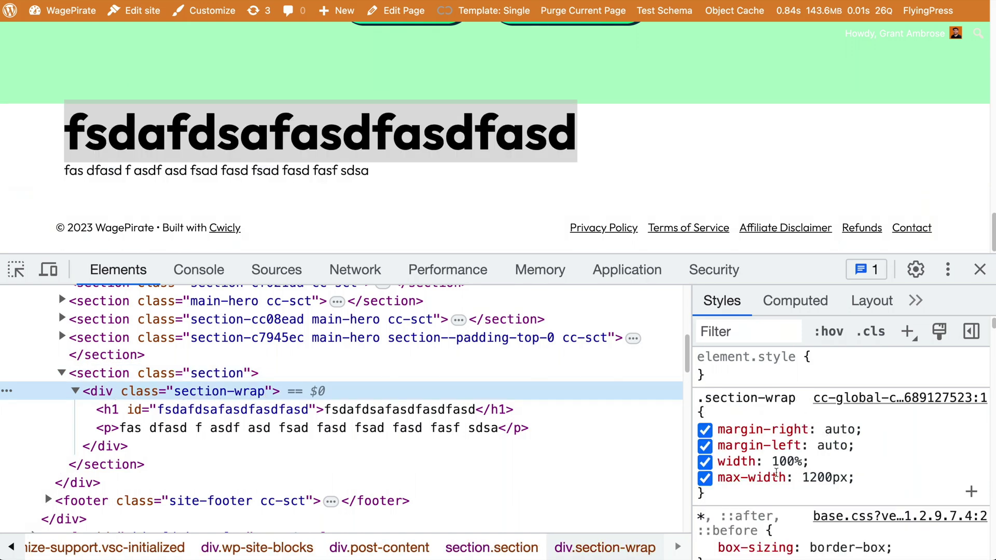
{"action": "left_click", "coordinate": [524, 410]}
{"action": "left_click", "coordinate": [529, 427]}
{"action": "left_click", "coordinate": [519, 410]}
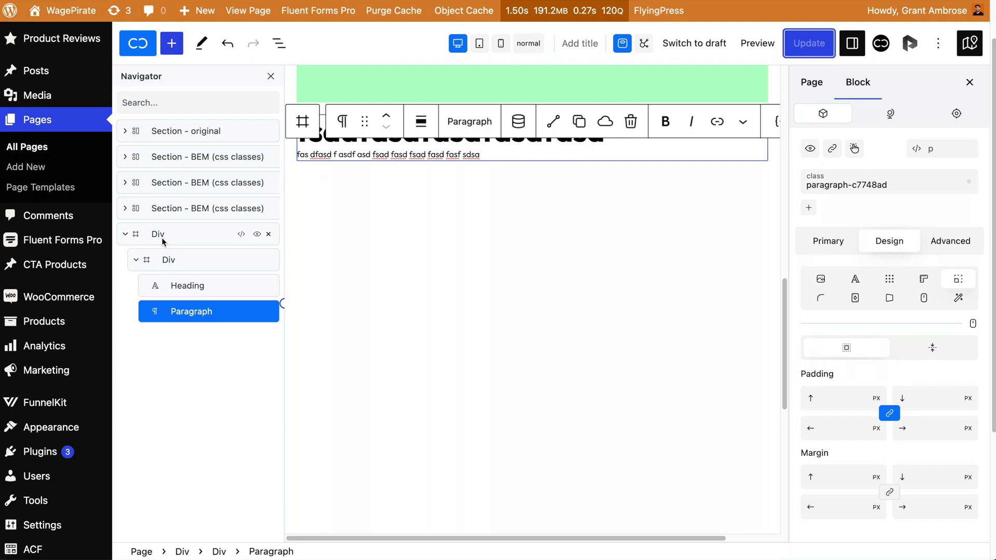
Review the classes on the outer and inner Divs and compare their nesting with the last BEM section's block structure.
{"action": "left_click", "coordinate": [172, 267]}
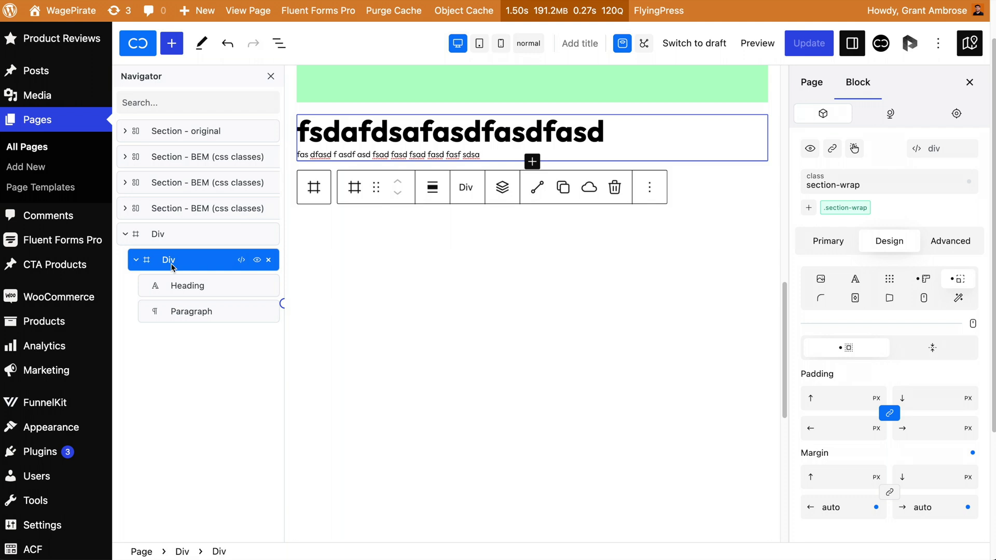
{"action": "left_click", "coordinate": [174, 239]}
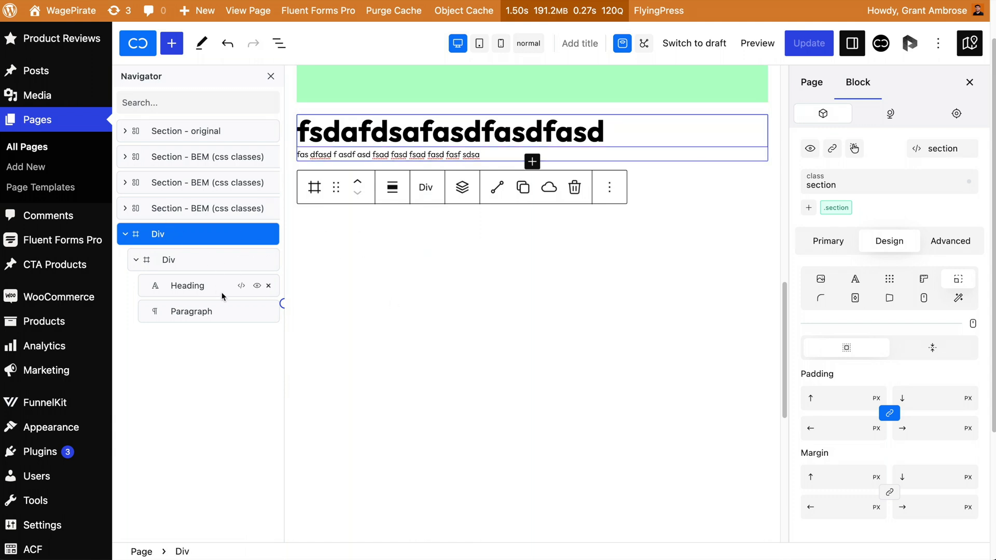
{"action": "left_click", "coordinate": [202, 259]}
{"action": "left_click", "coordinate": [145, 211]}
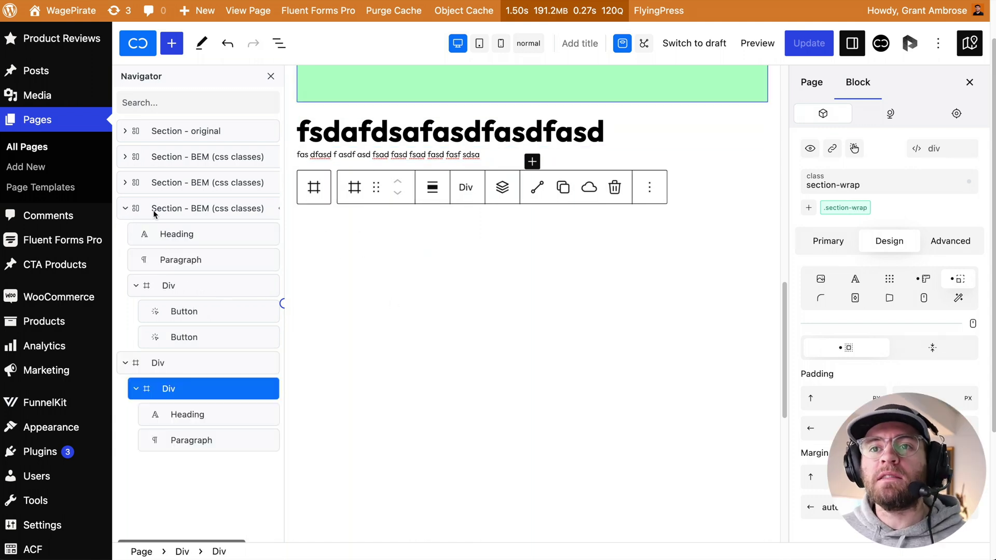
{"action": "left_click", "coordinate": [147, 210]}
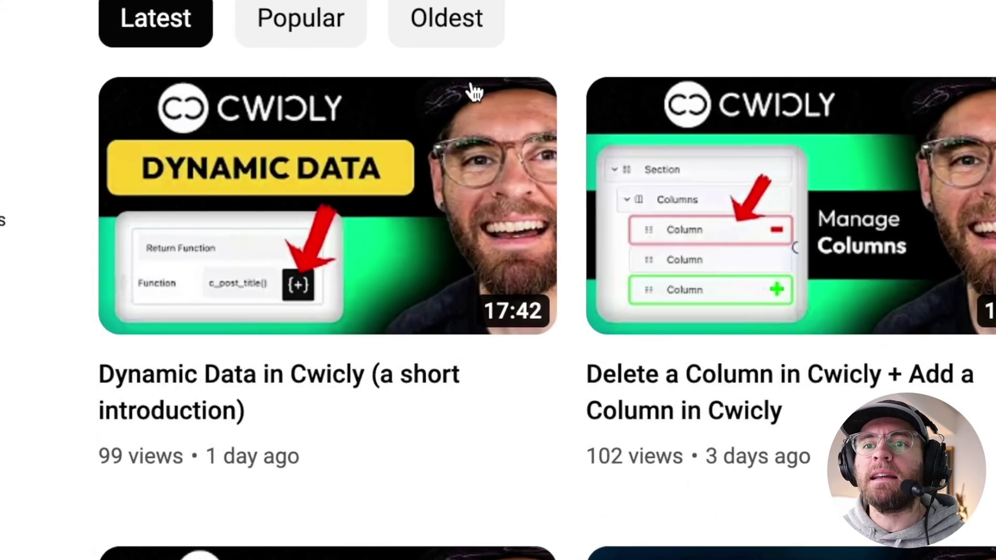
{"action": "mouse_move", "coordinate": [326, 254]}
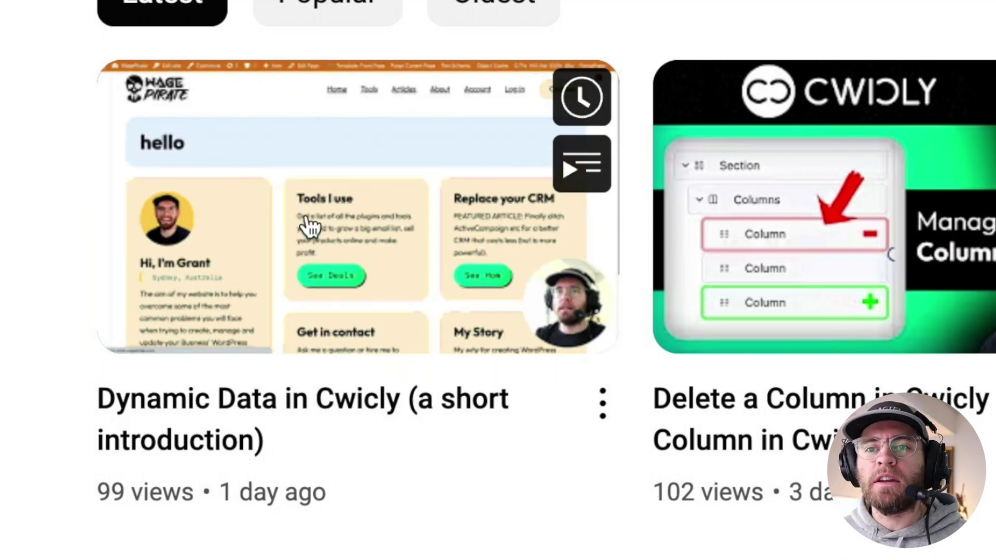